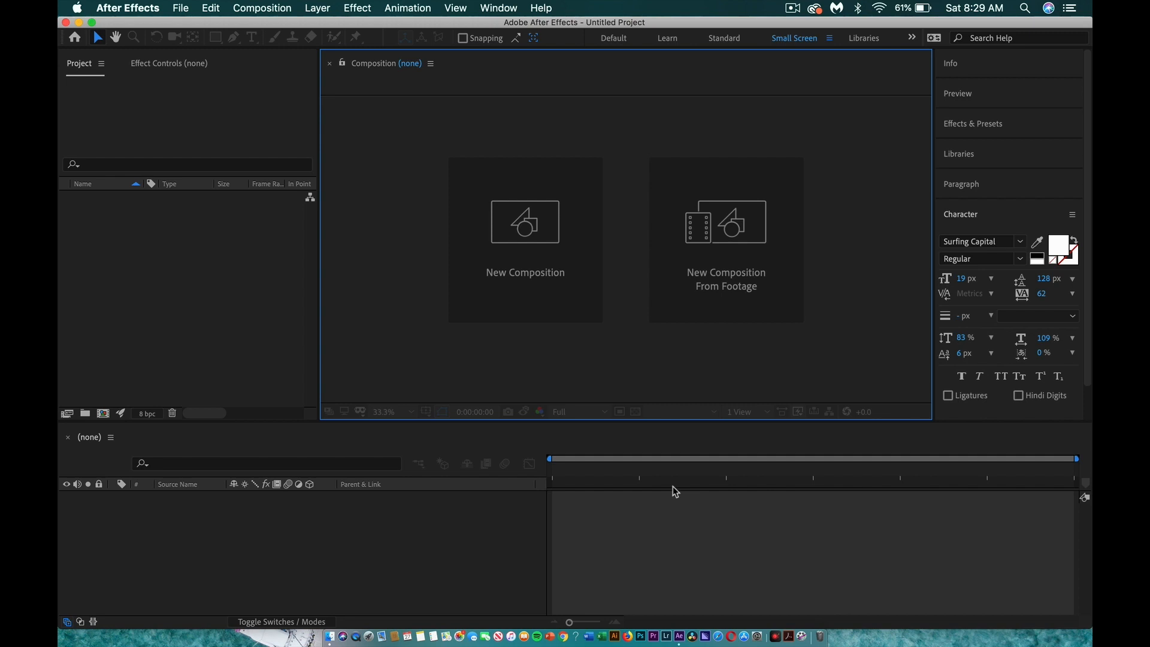
# - Create a new composition named Text Reveal with the HDTV 1080 29.97 preset
pyautogui.click(575, 278)
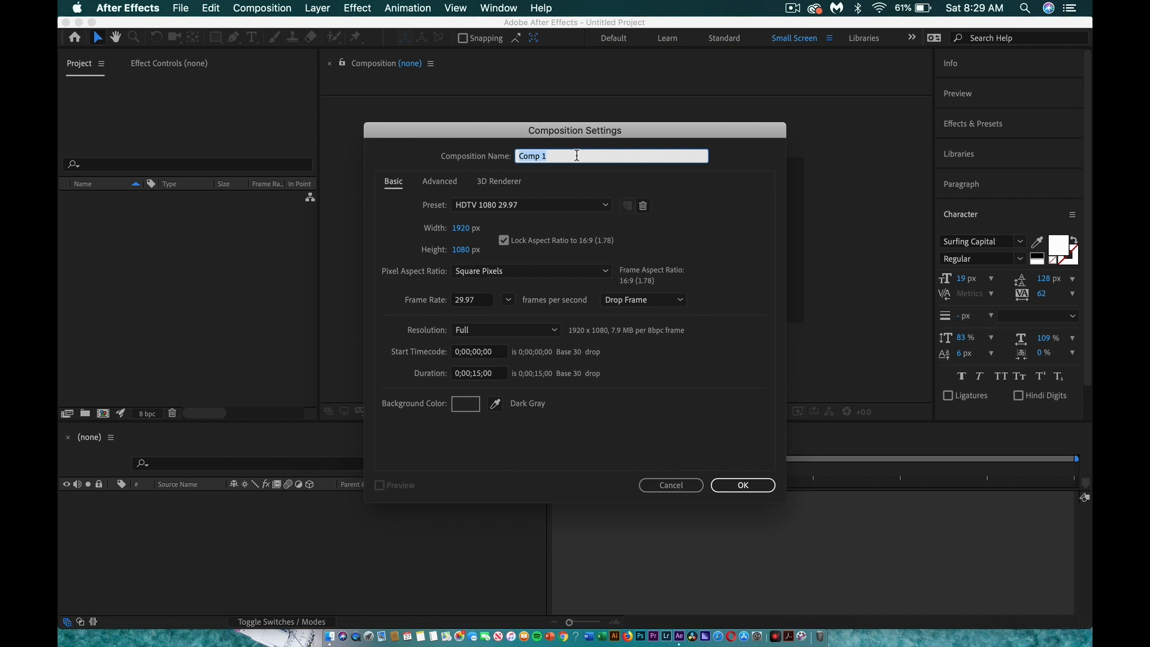
pyautogui.write('Text Reveal')
pyautogui.press('Return')
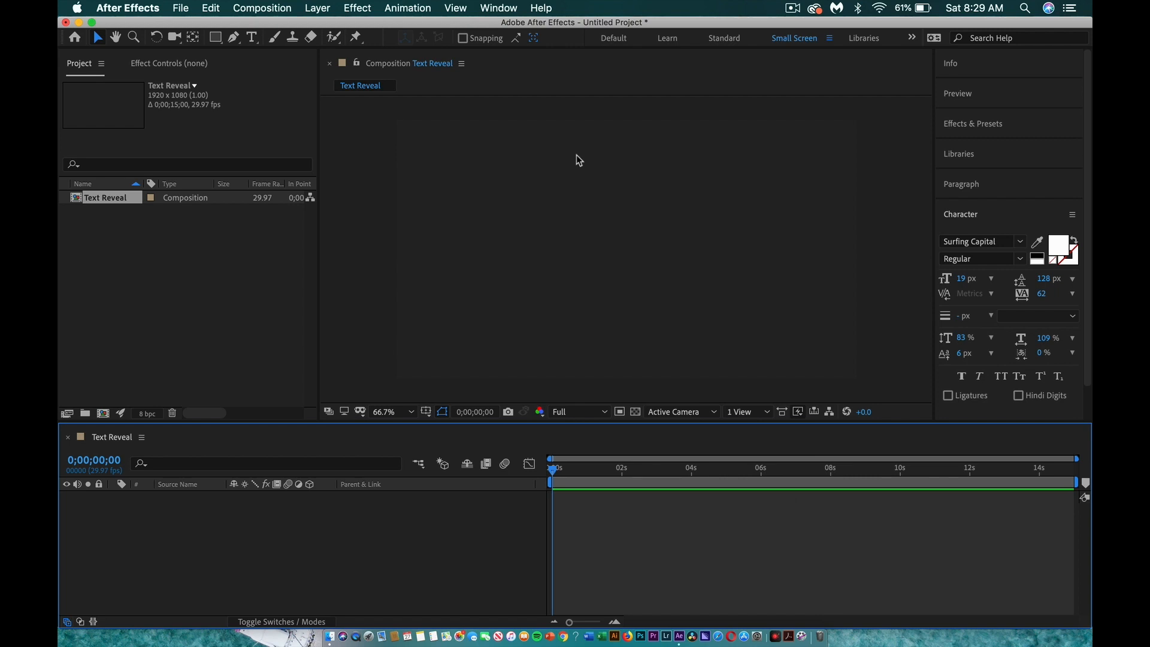
# - Add a black 1920 x 1080 px solid layer named backround to the composition
pyautogui.click(316, 8)
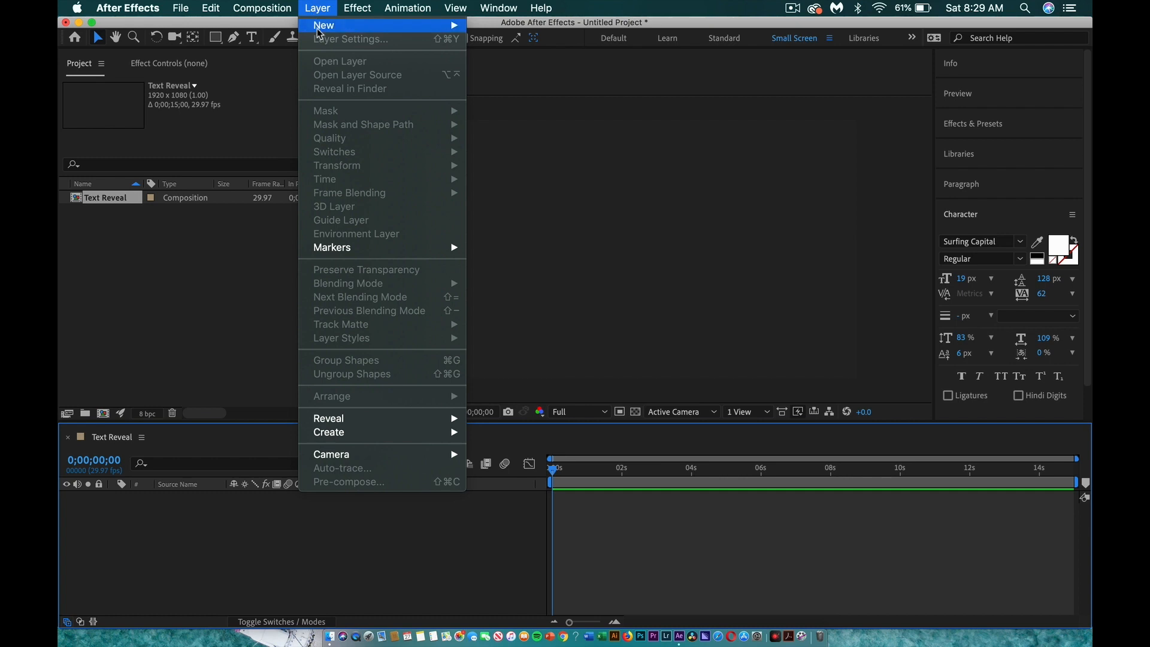
pyautogui.moveTo(357, 26)
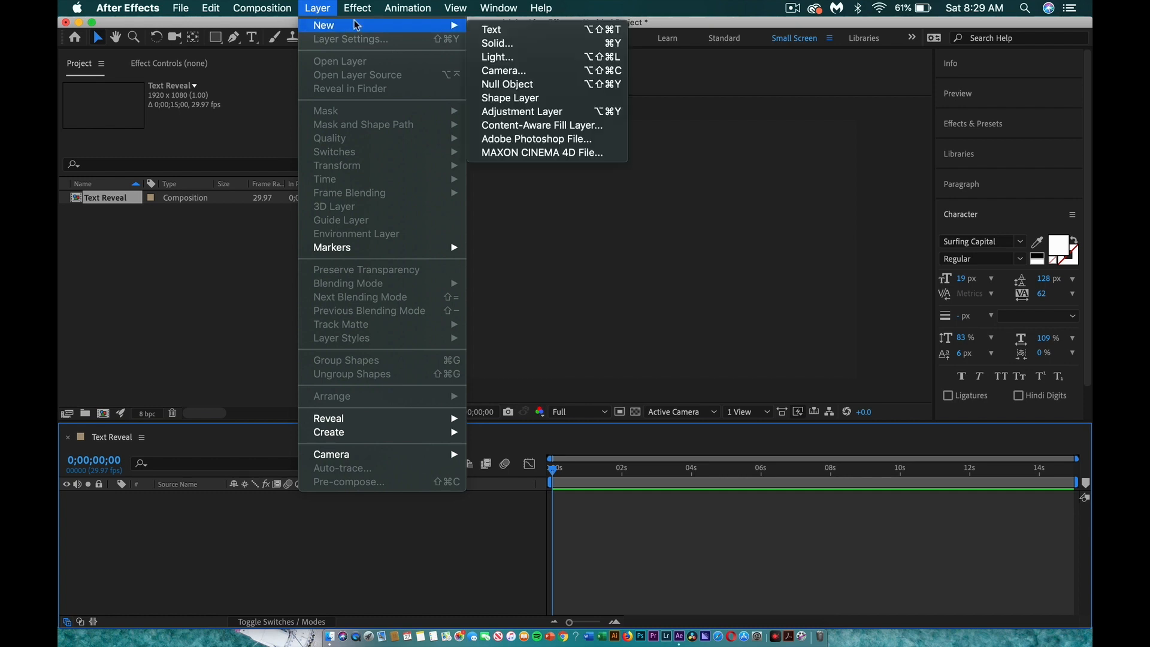
pyautogui.click(482, 44)
pyautogui.write('backround')
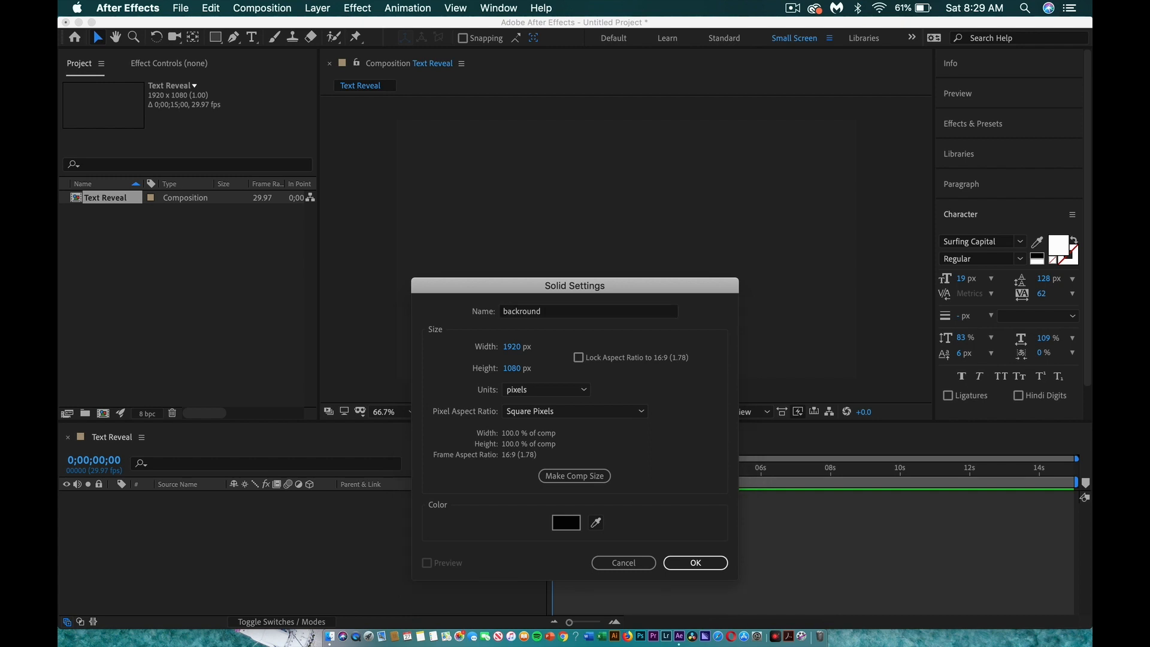
pyautogui.press('Return')
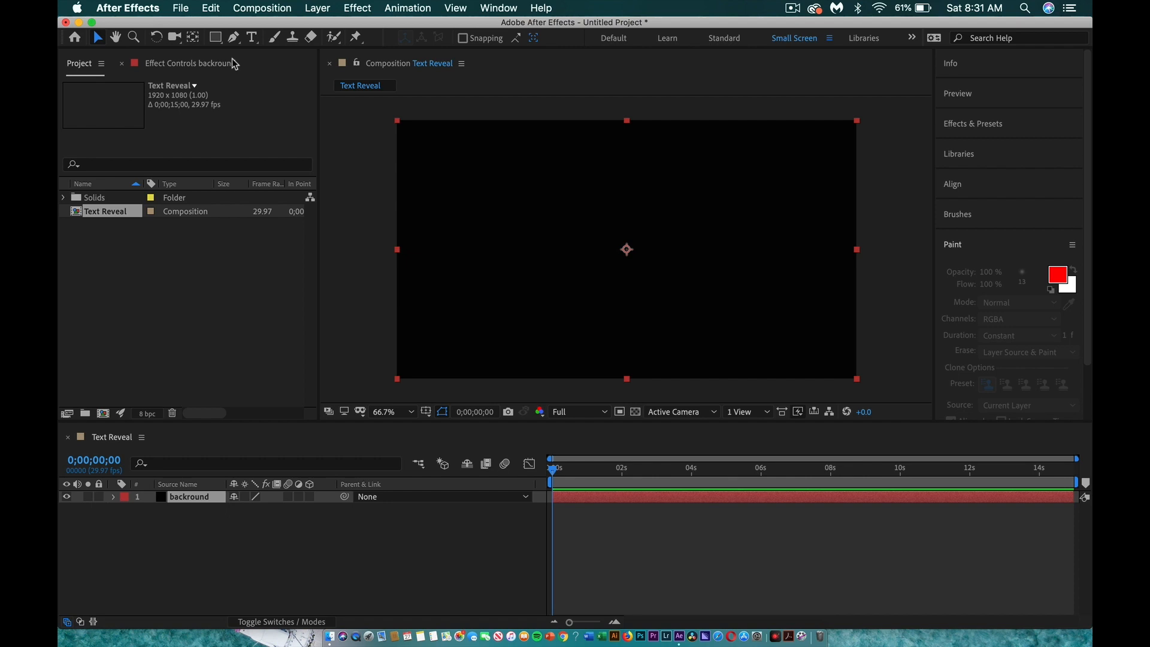
# - Add a shape layer and draw a thin, vertical white rectangle just left of the composition's centre
pyautogui.click(318, 8)
pyautogui.moveTo(323, 26)
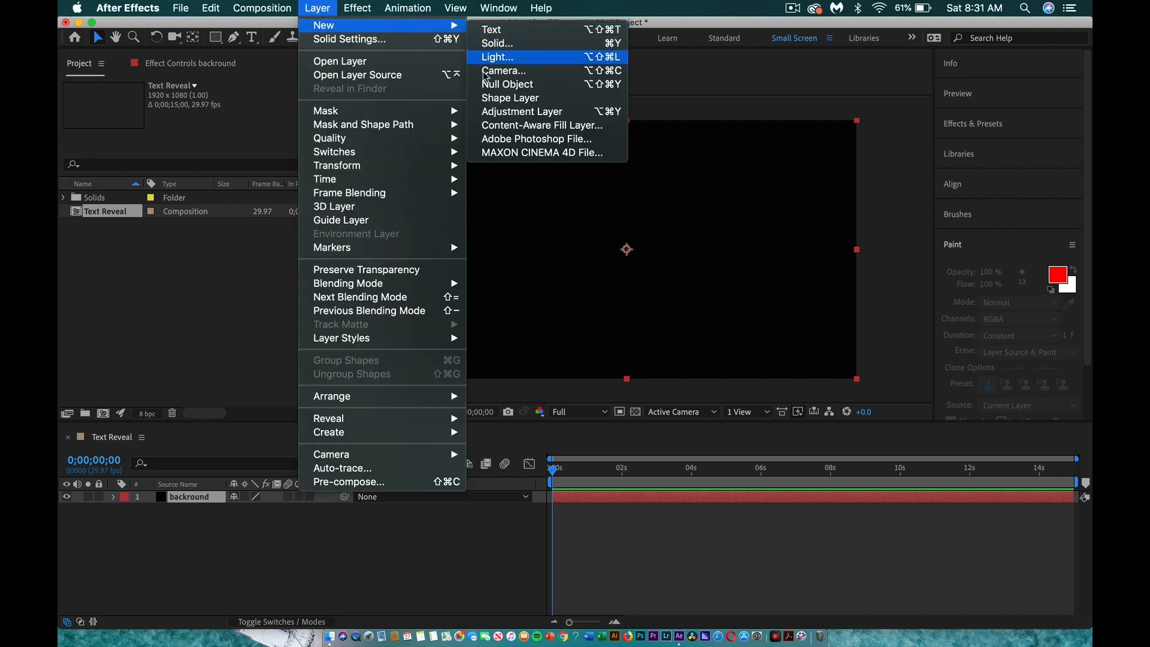
pyautogui.click(487, 97)
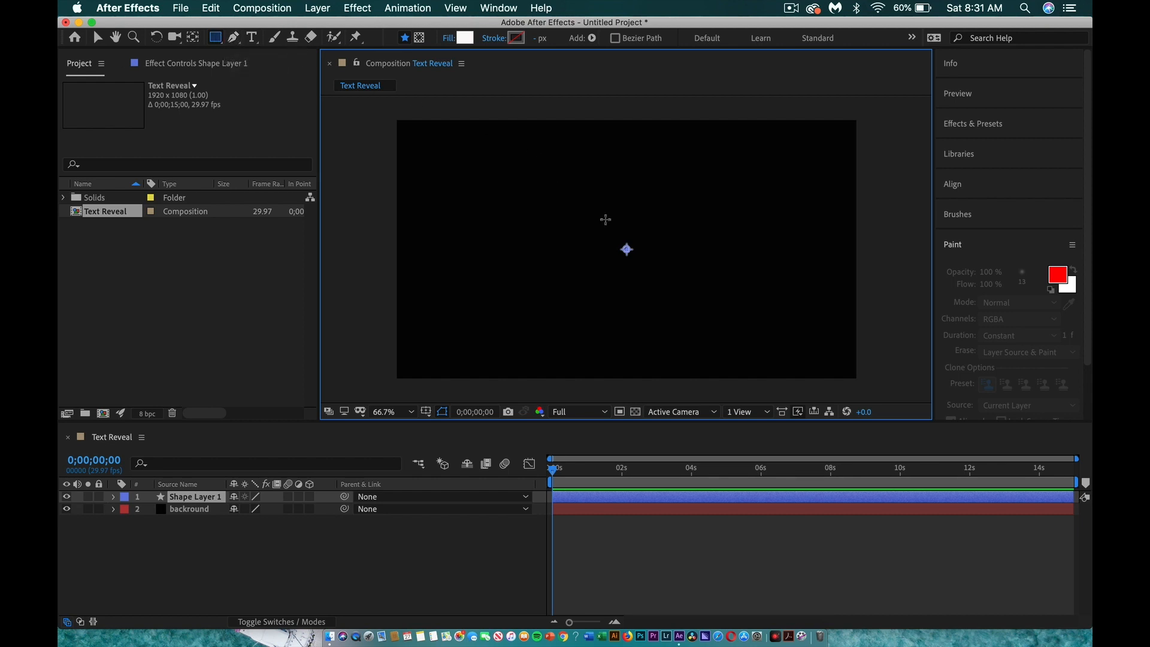
pyautogui.moveTo(605, 220)
pyautogui.mouseDown()
pyautogui.moveTo(619, 271)
pyautogui.moveTo(620, 293)
pyautogui.moveTo(608, 283)
pyautogui.moveTo(607, 293)
pyautogui.mouseUp()
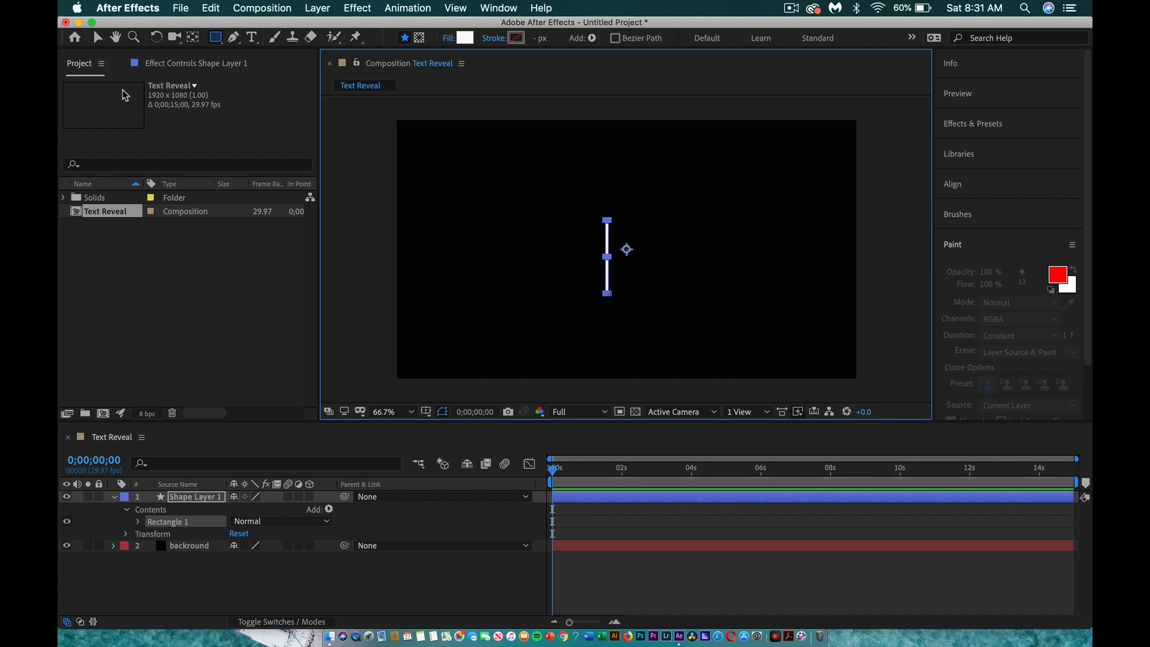
# - Rotate the shape layer to 21° so the line slants like a slash, and collapse its properties
pyautogui.click(96, 39)
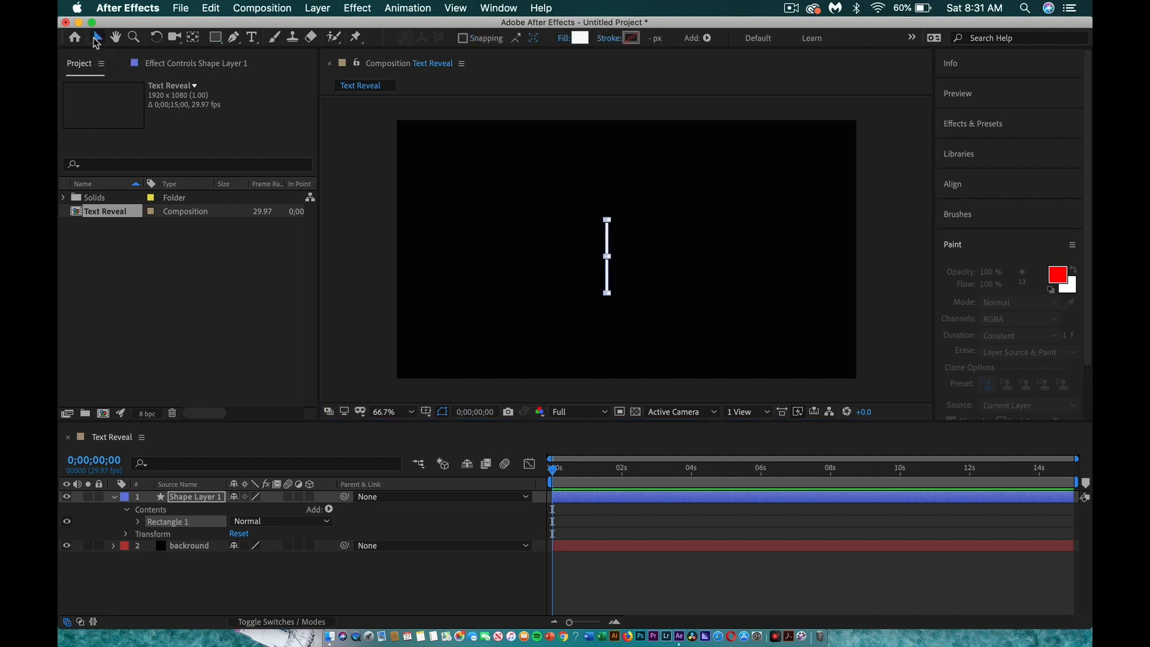
pyautogui.click(645, 235)
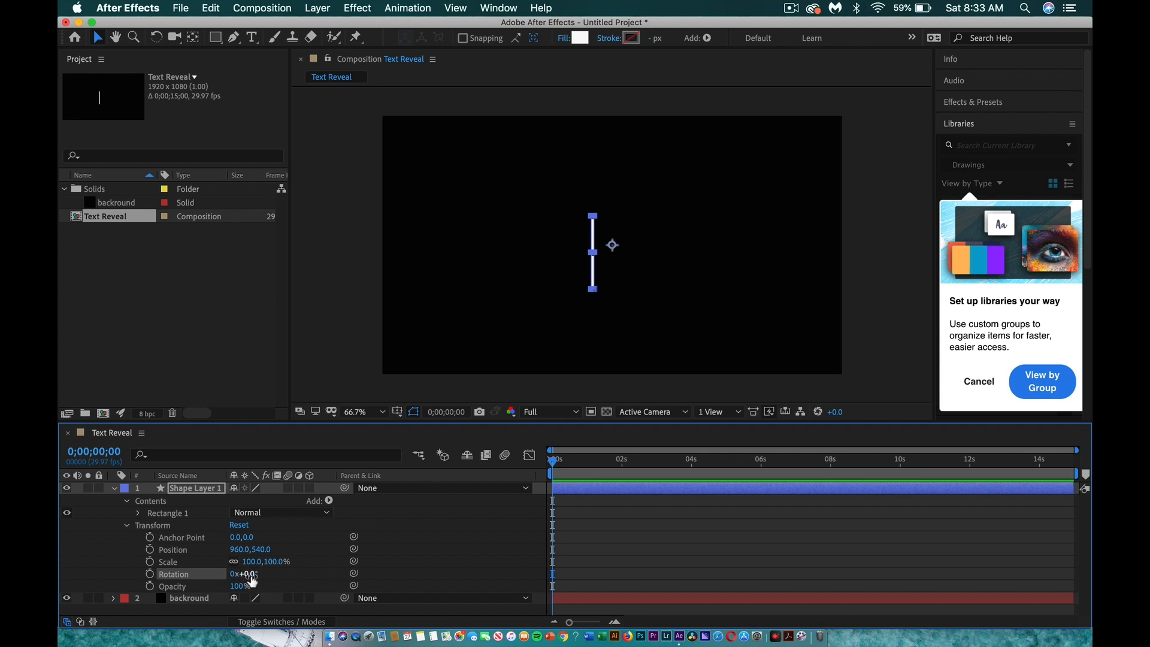
pyautogui.moveTo(253, 579); pyautogui.dragTo(269, 580)
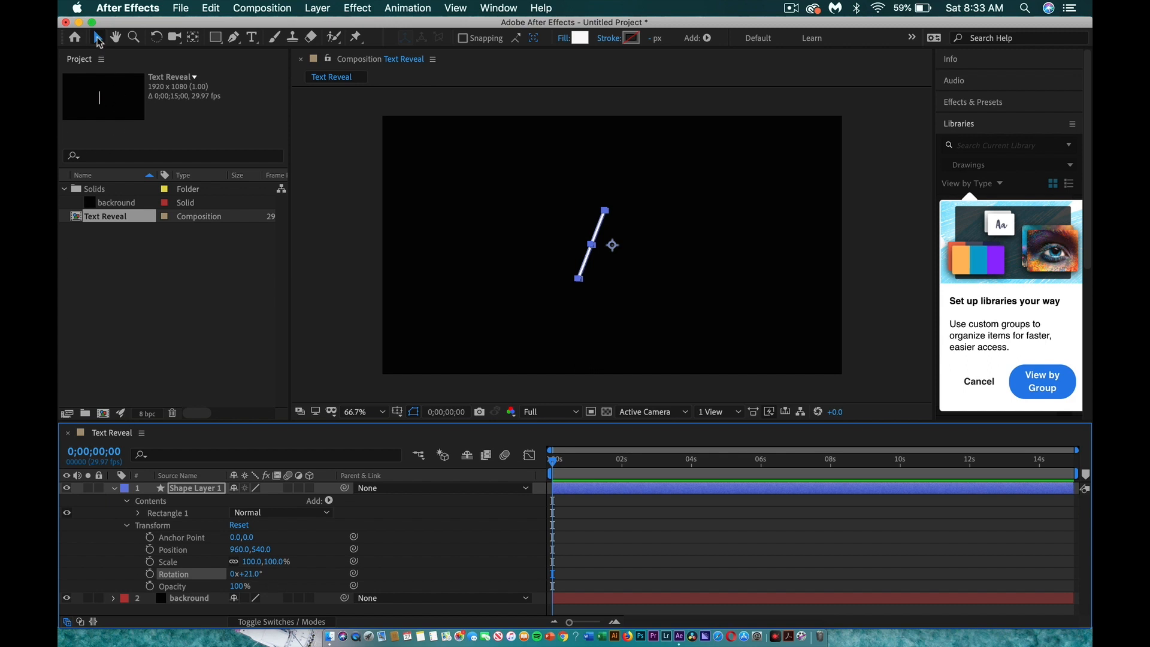
pyautogui.click(114, 488)
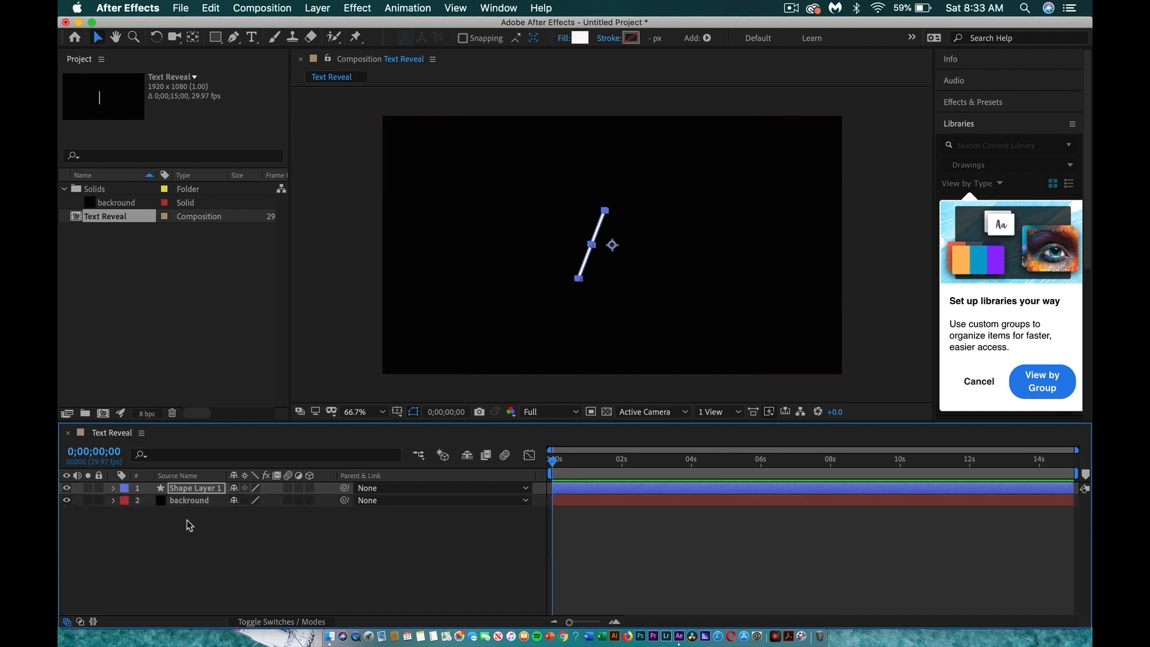
# - Centre the anchor point of Shape Layer 1 in its layer content
pyautogui.click(188, 504)
pyautogui.click(191, 488)
pyautogui.click(318, 8)
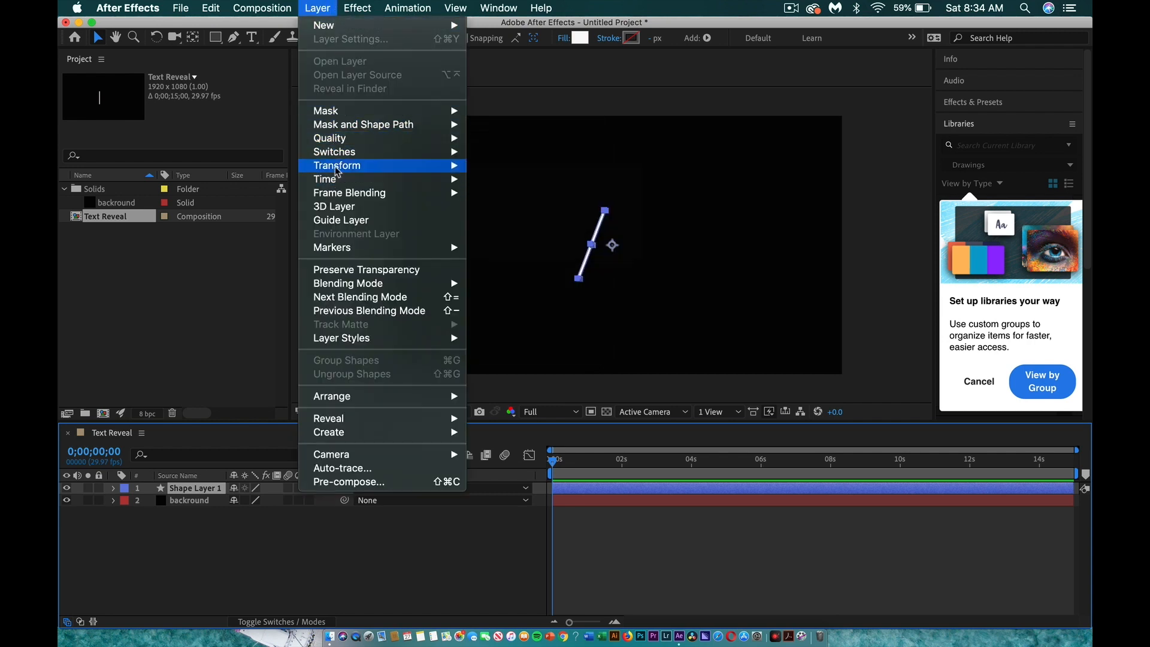
pyautogui.moveTo(336, 167)
pyautogui.moveTo(408, 193)
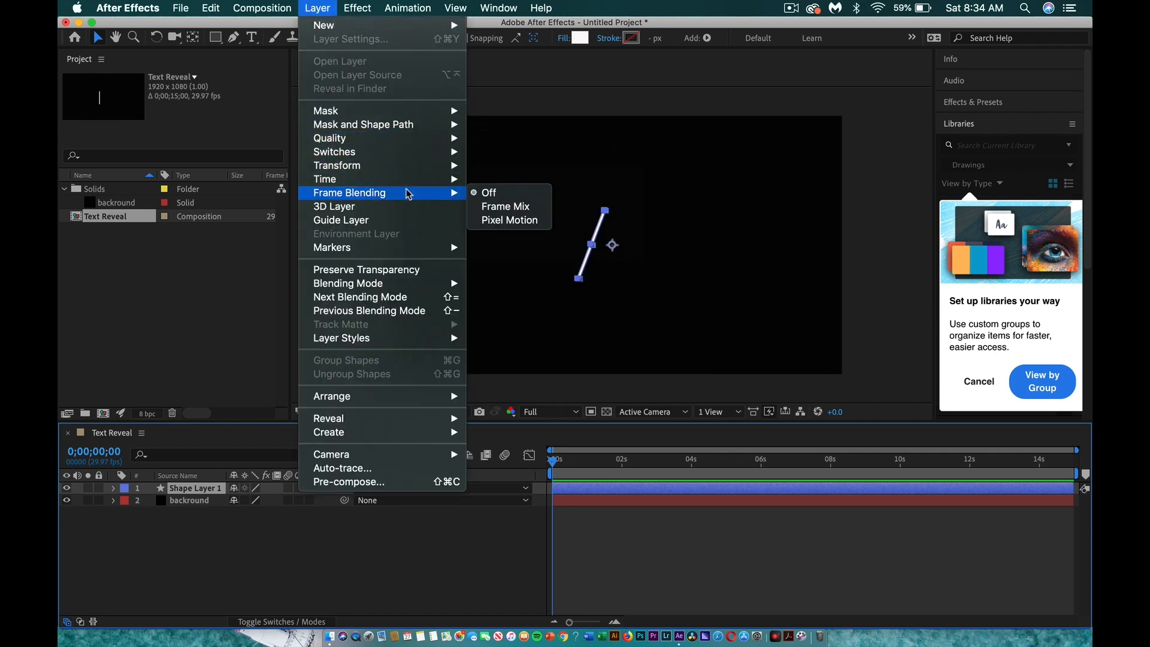
pyautogui.moveTo(408, 169)
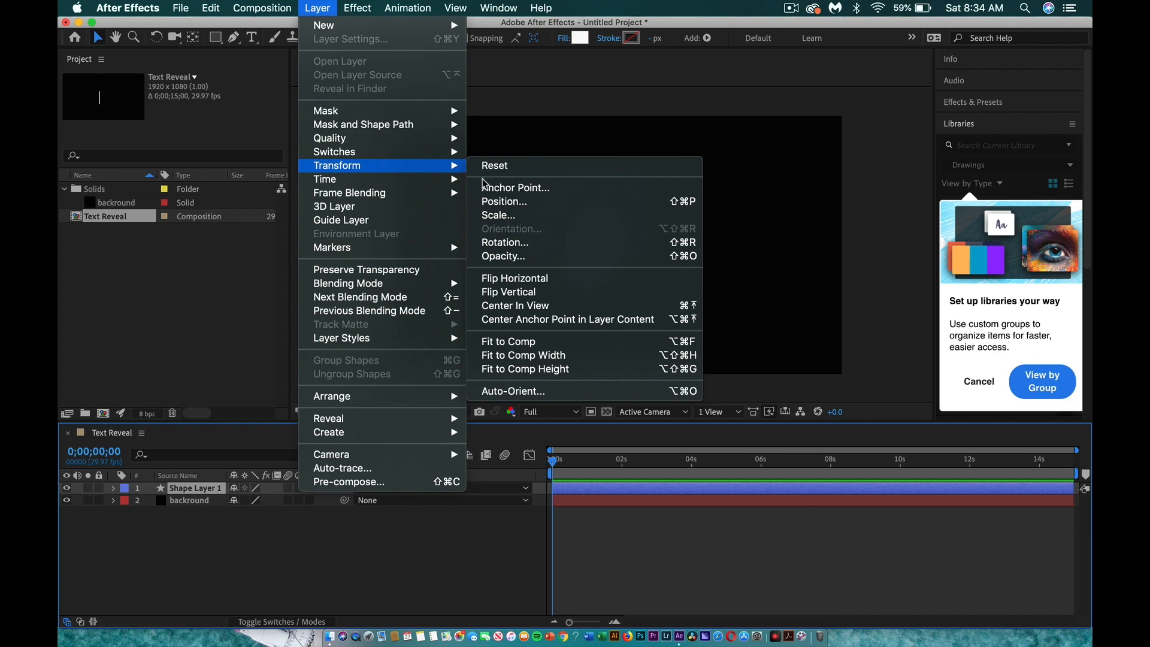
pyautogui.click(511, 319)
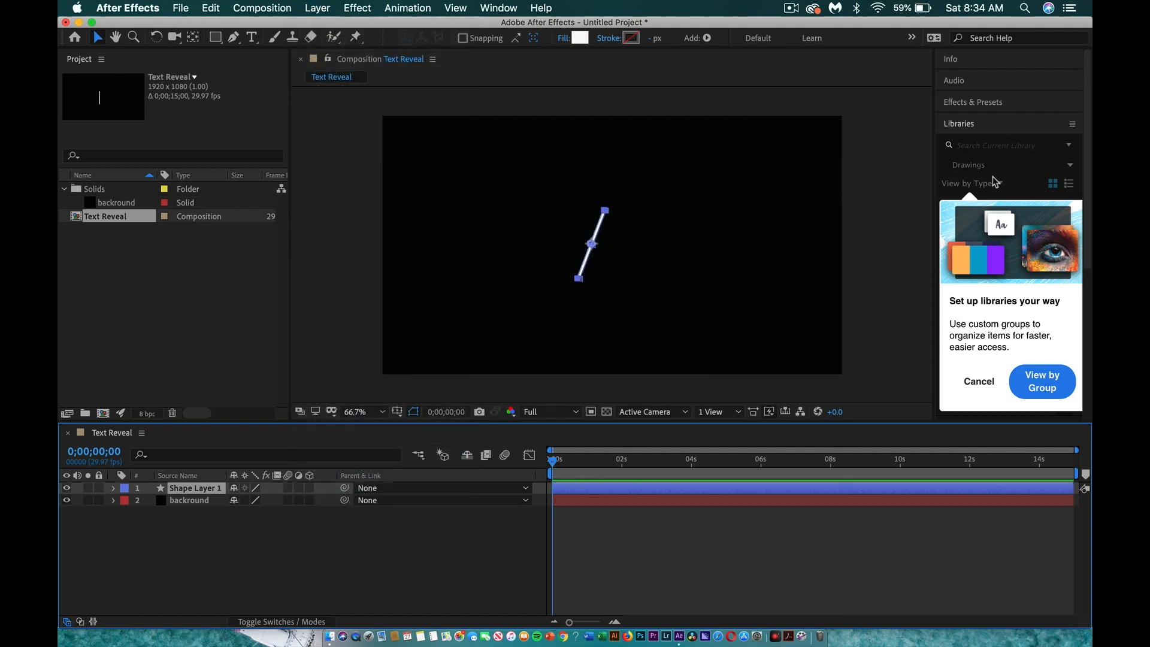
# - Dismiss the libraries prompt and align the slash horizontally and vertically to the centre of the composition
pyautogui.click(980, 384)
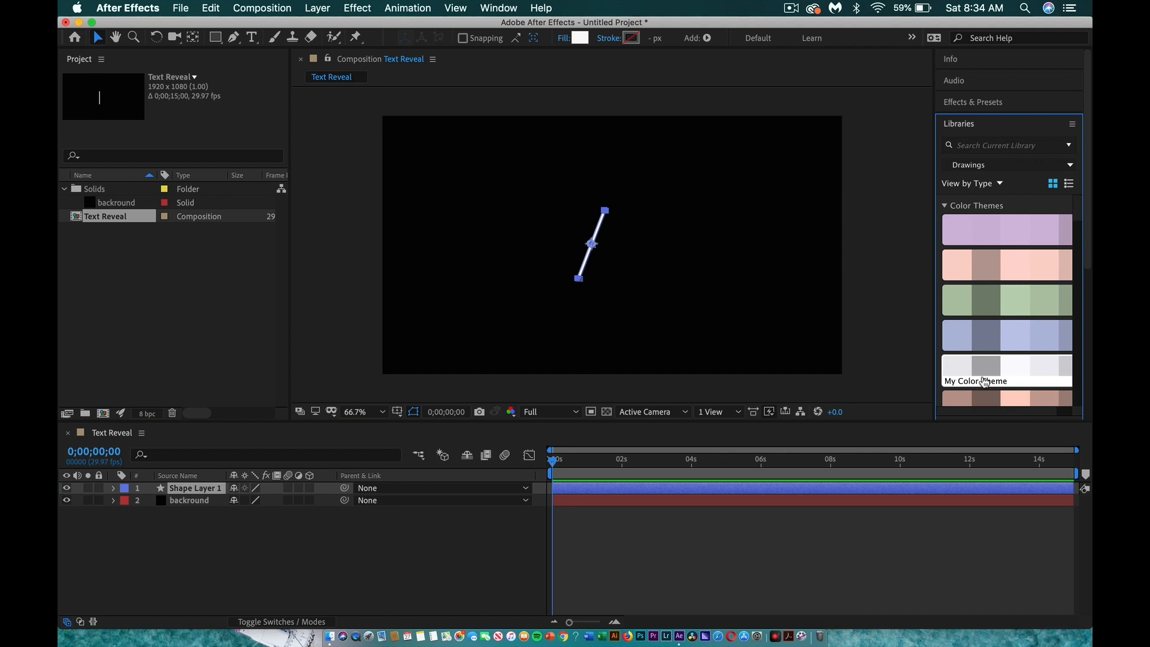
pyautogui.click(950, 58)
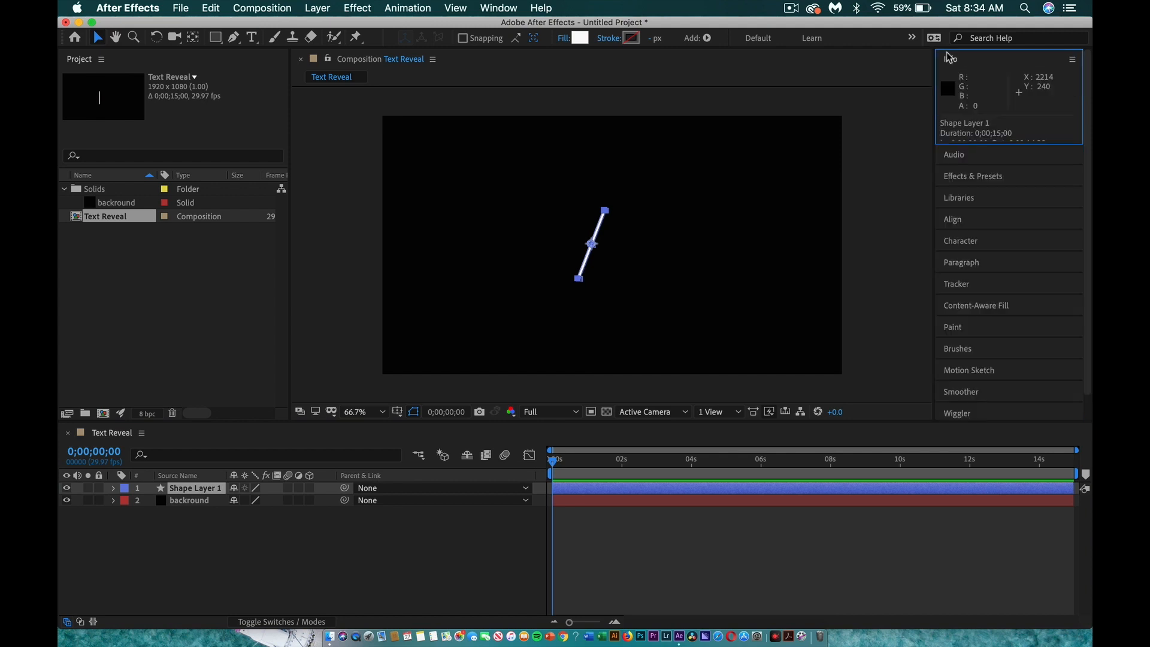
pyautogui.click(960, 219)
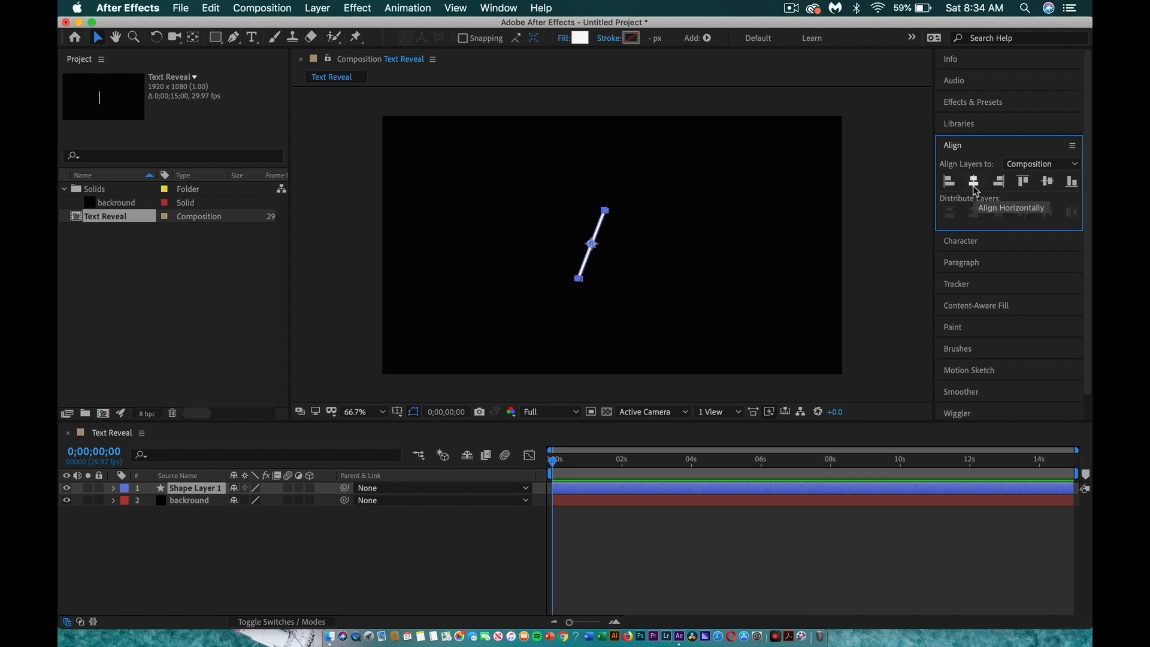
pyautogui.click(975, 189)
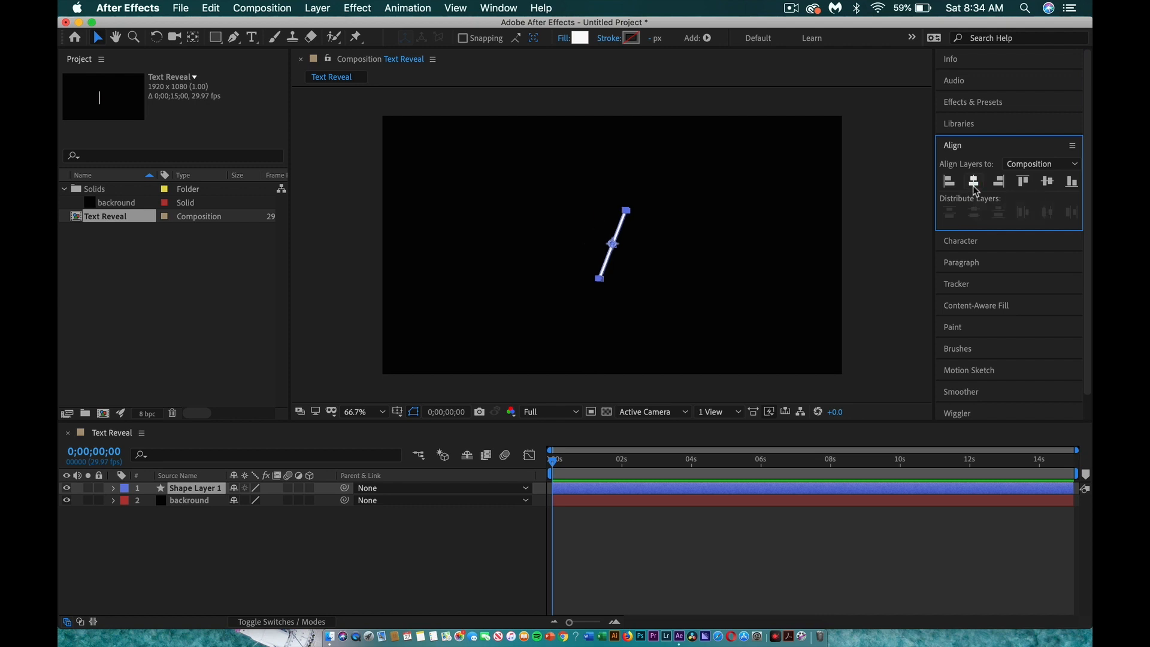
pyautogui.click(1047, 183)
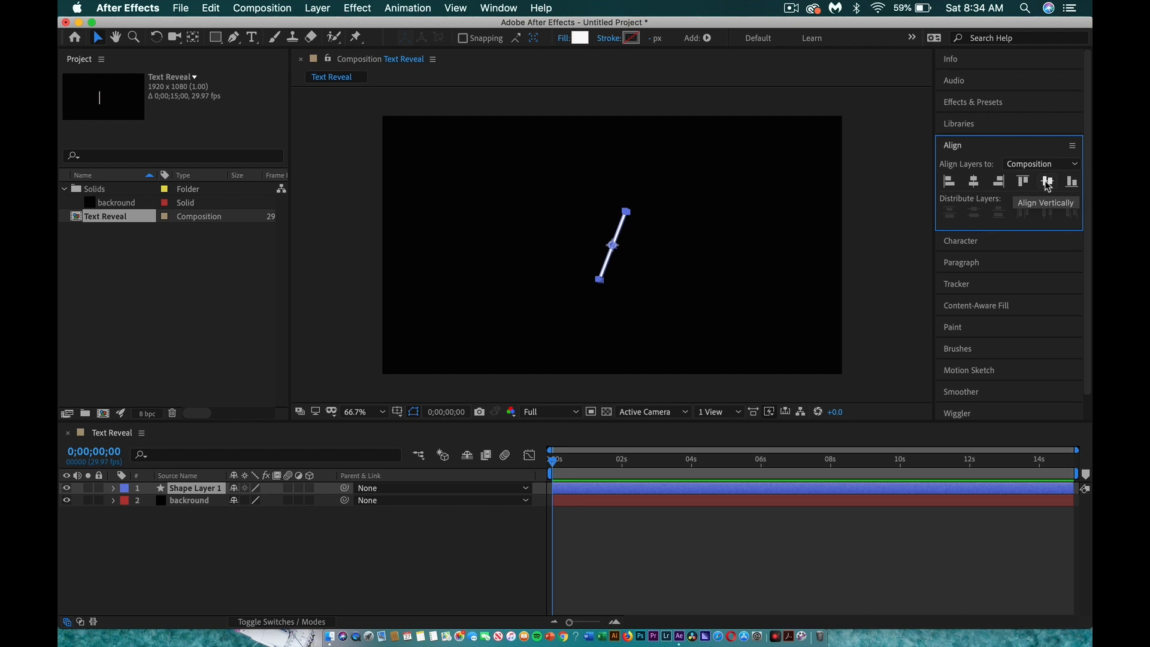
pyautogui.click(557, 166)
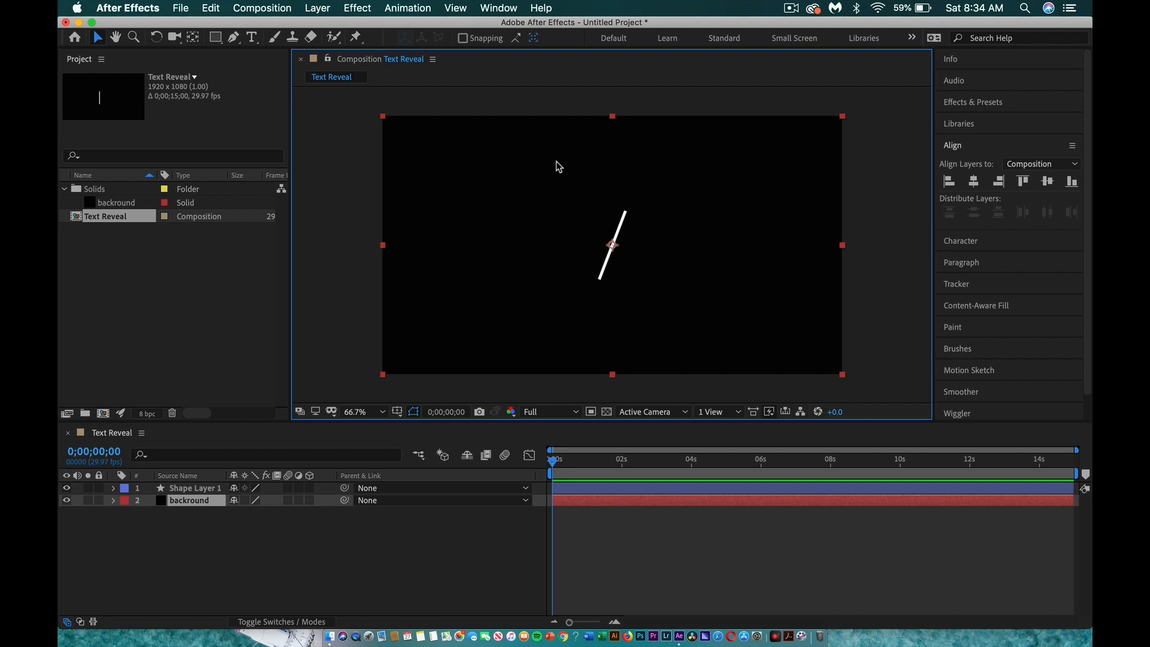
# - Add a text layer reading "Text" to the left of the slash and set its font size to 260 px
pyautogui.click(248, 39)
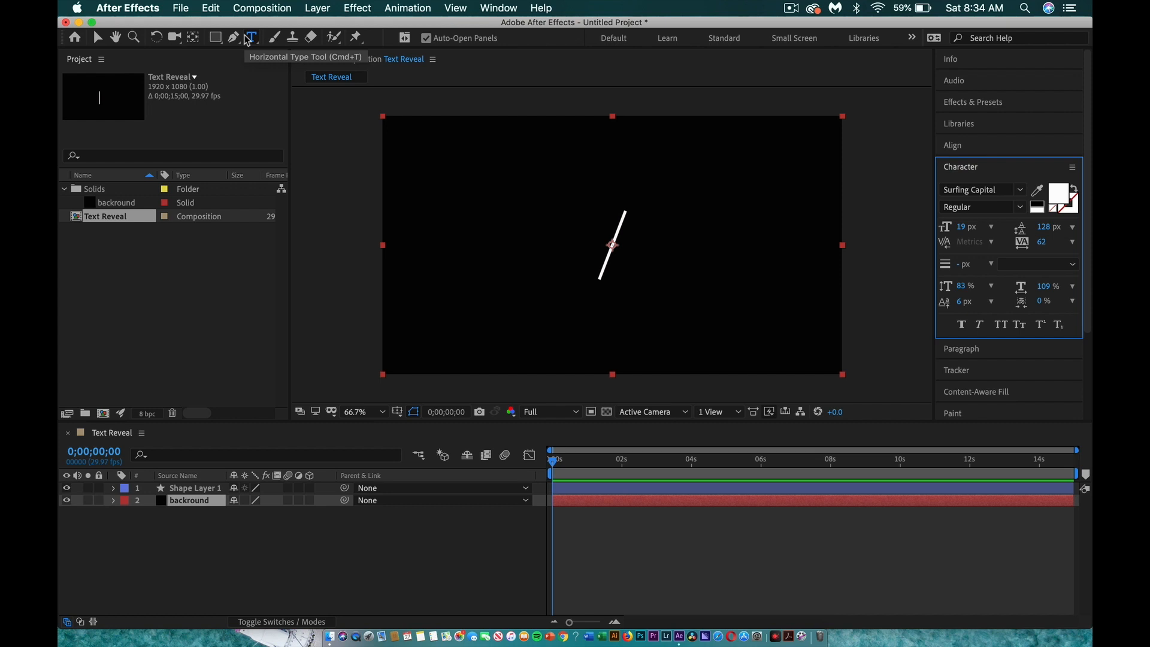
pyautogui.click(452, 233)
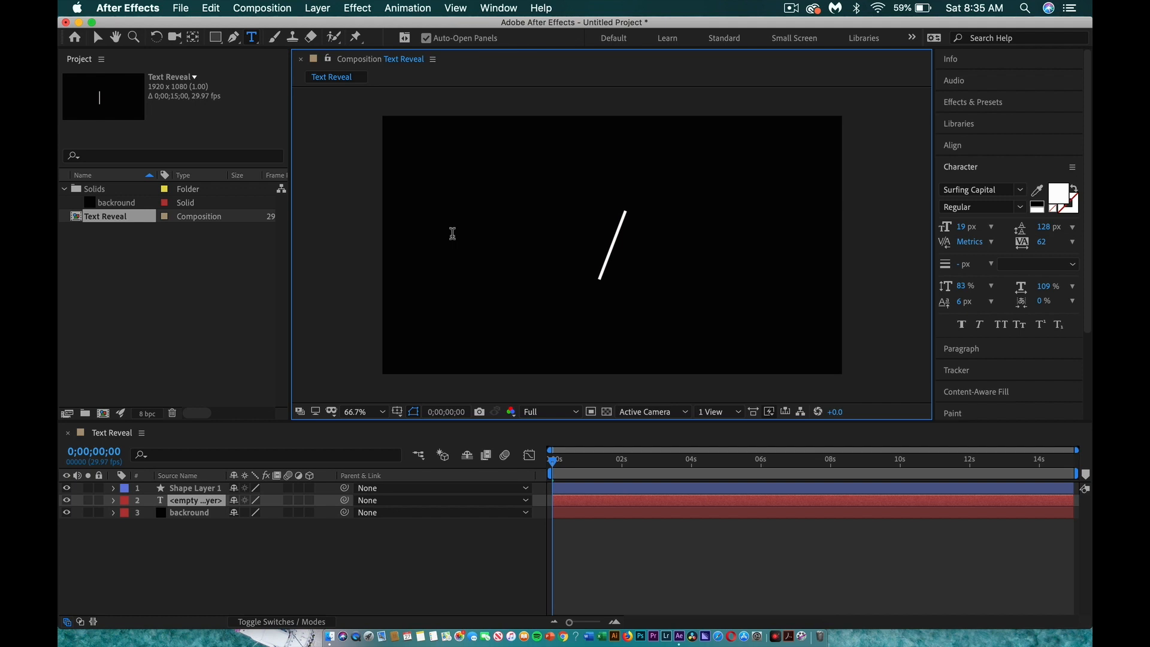
pyautogui.write('Text')
pyautogui.doubleClick(463, 232)
pyautogui.moveTo(965, 227); pyautogui.dragTo(1020, 235)
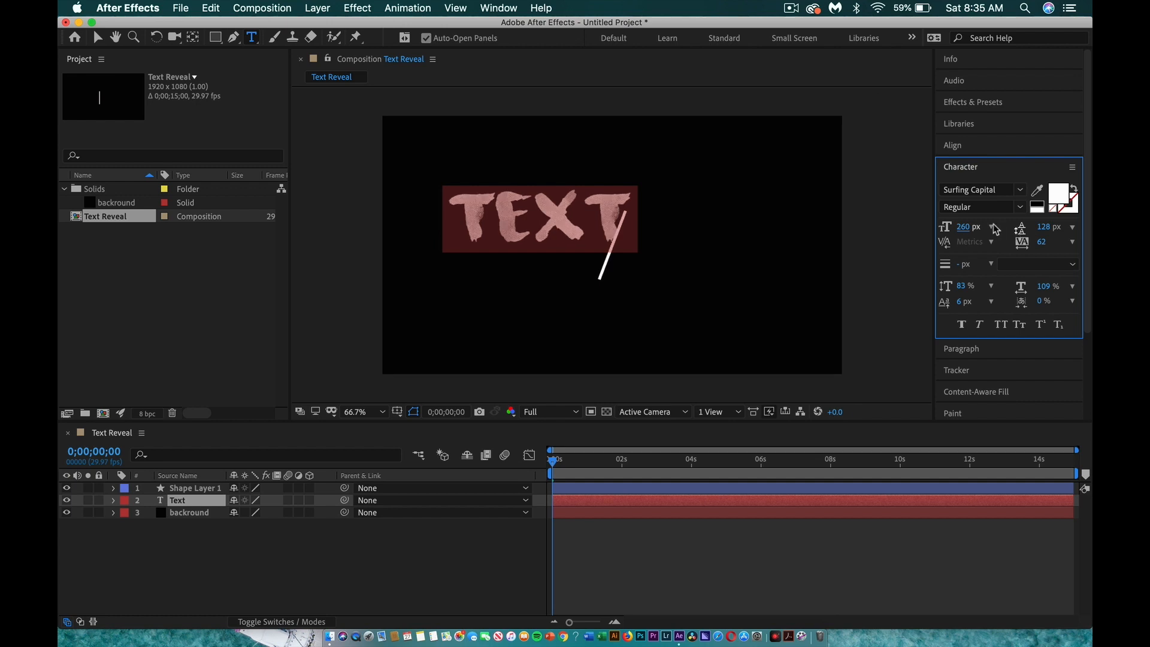
# - Move the word "Text" so it sits directly left of the slash at the same height, and deselect it
pyautogui.click(98, 37)
pyautogui.moveTo(566, 233); pyautogui.dragTo(532, 261)
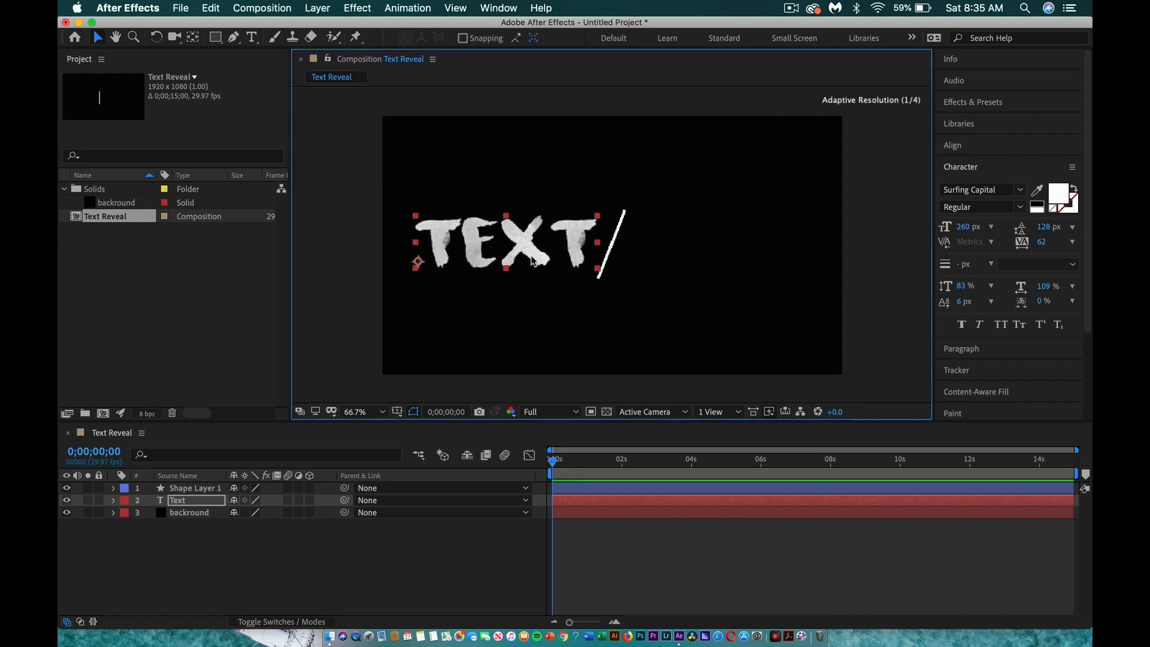
pyautogui.click(548, 198)
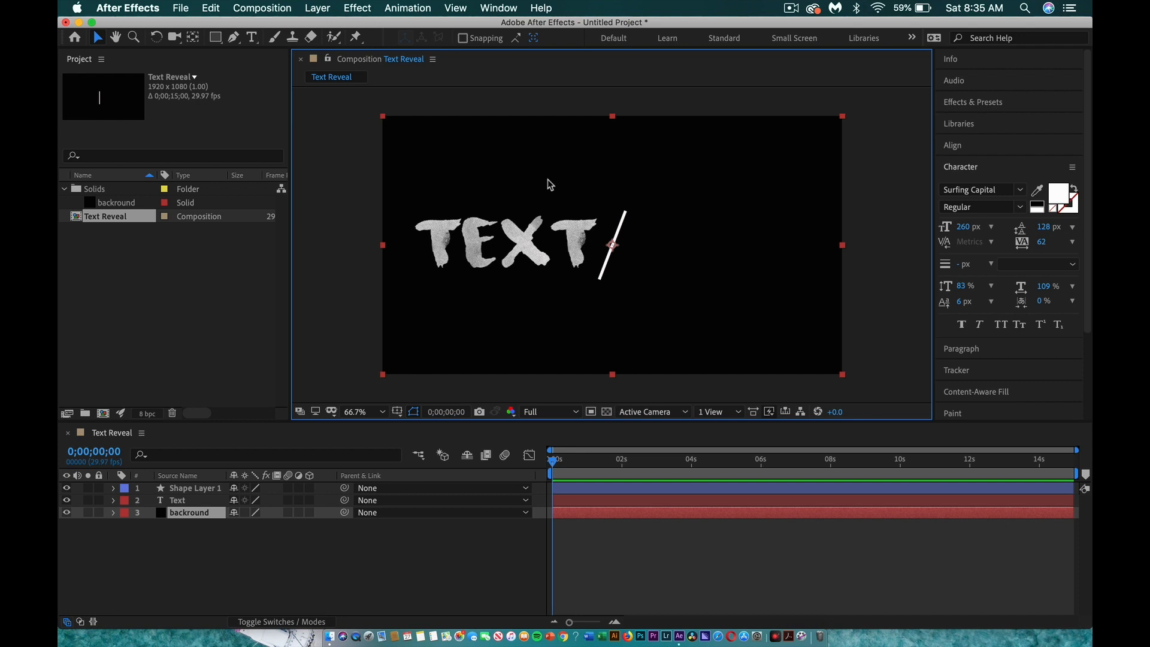
# - Add a second text layer reading "Reveal" to the right of the slash
pyautogui.click(252, 38)
pyautogui.click(654, 250)
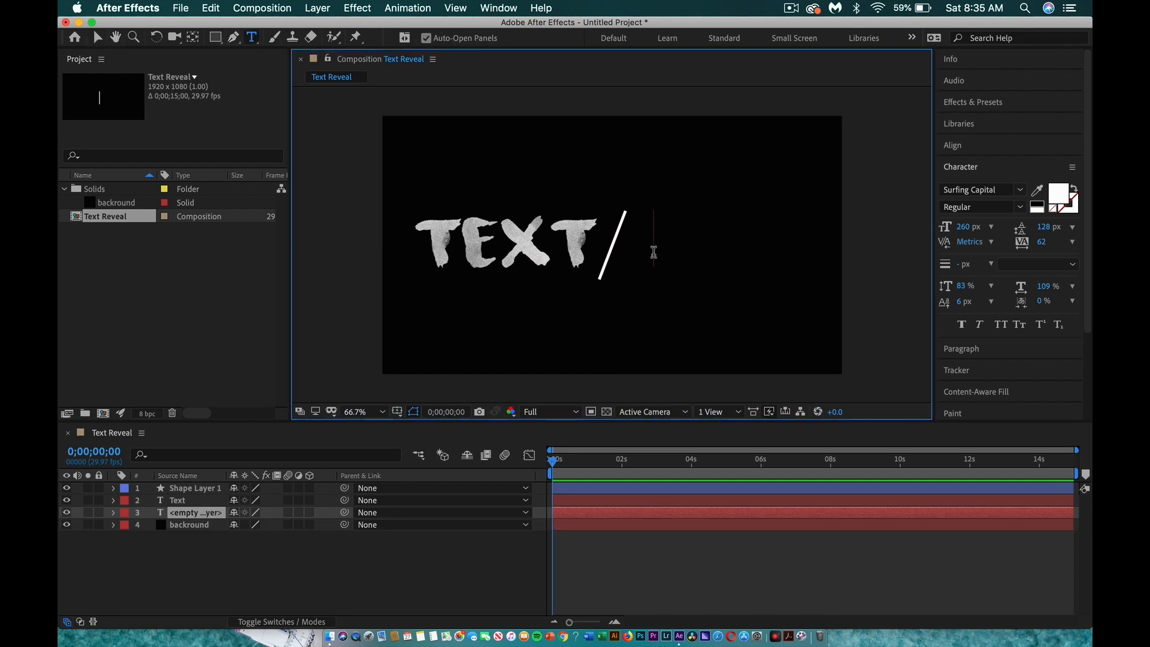
pyautogui.write('Reveal')
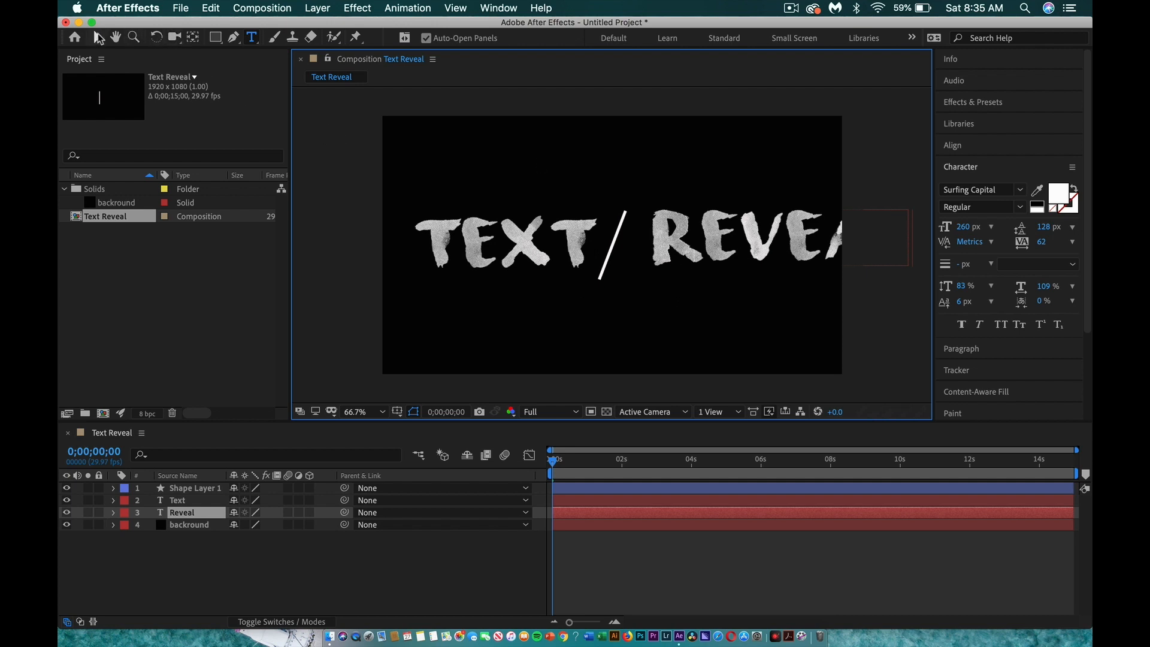
# - Select the whole word "Reveal" and reduce its font size so it fits inside the frame
pyautogui.moveTo(649, 238); pyautogui.dragTo(710, 238)
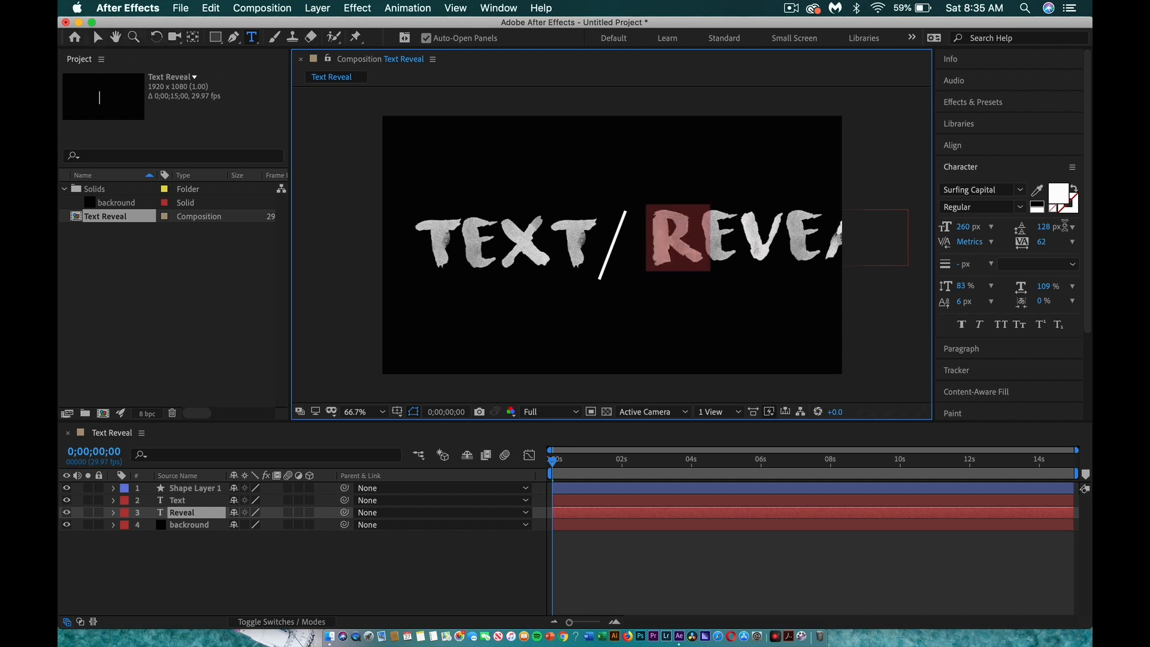
pyautogui.press('super+a')
pyautogui.click(960, 231)
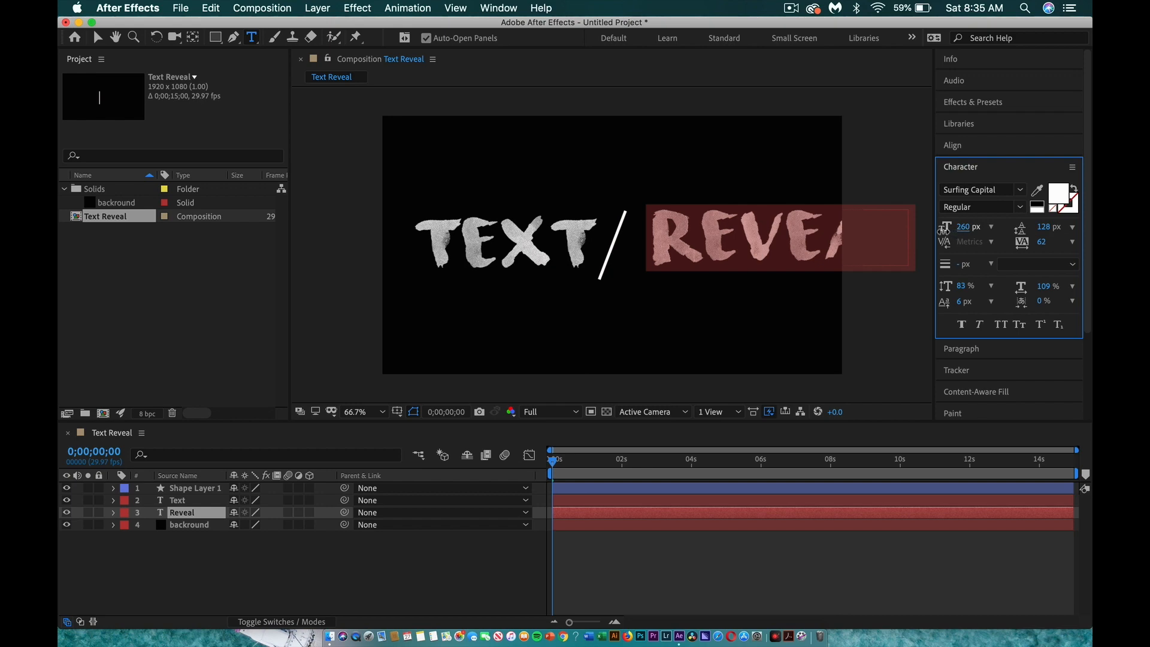
pyautogui.moveTo(945, 229); pyautogui.dragTo(958, 230)
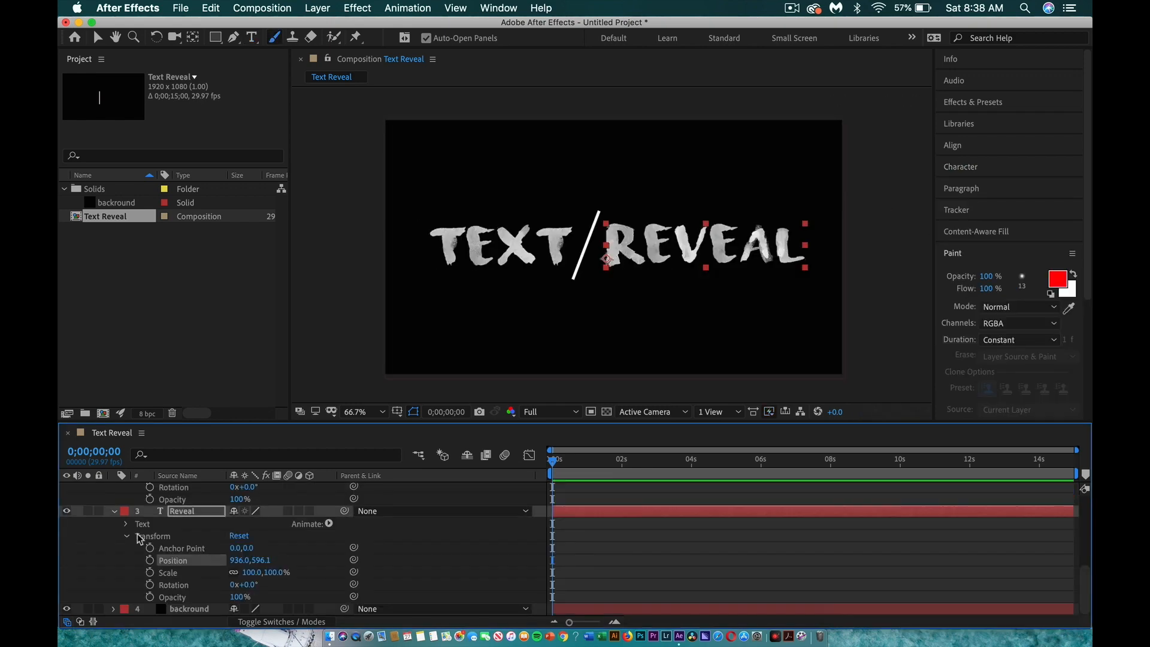
# - Collapse the expanded properties of the Reveal, Text and Shape Layer 1 layers in the timeline
pyautogui.click(113, 511)
pyautogui.click(113, 499)
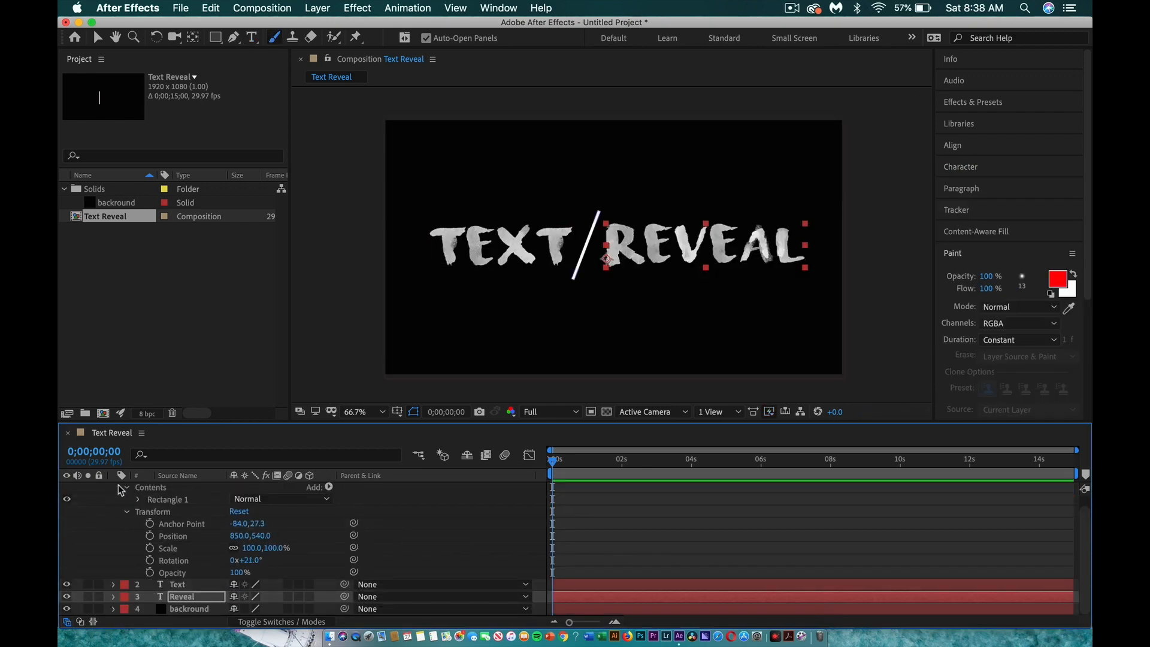
pyautogui.click(126, 487)
pyautogui.click(114, 488)
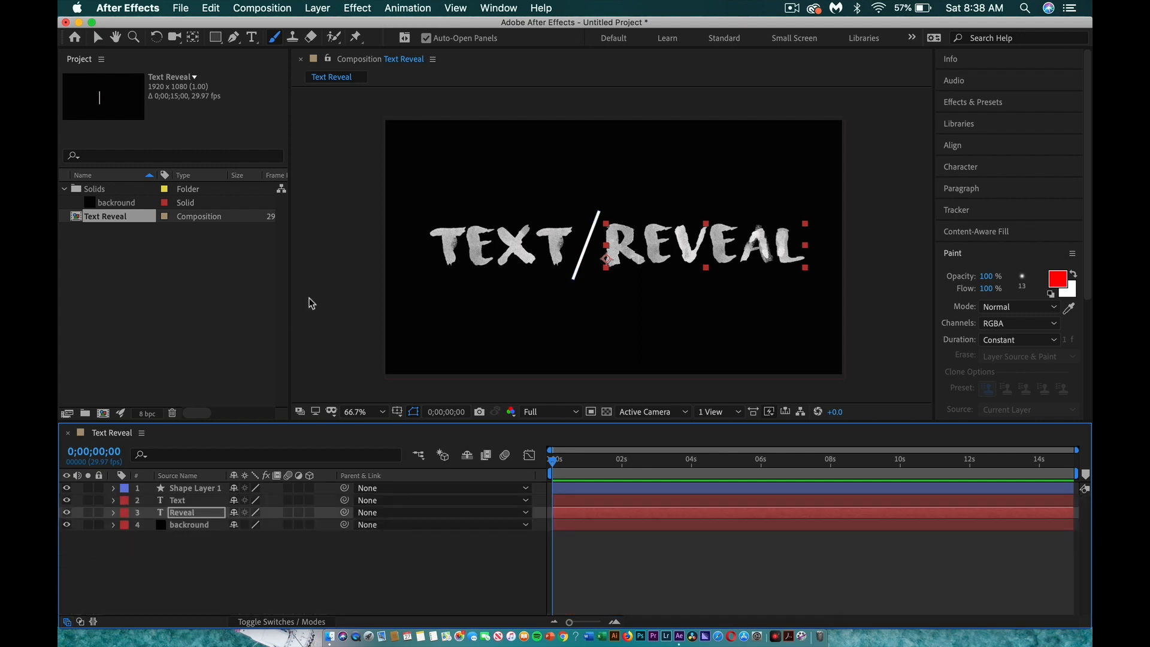
# - Add a position keyframe to Shape Layer 1 at 0;00;01;10, keeping the slash between the two words
pyautogui.click(436, 192)
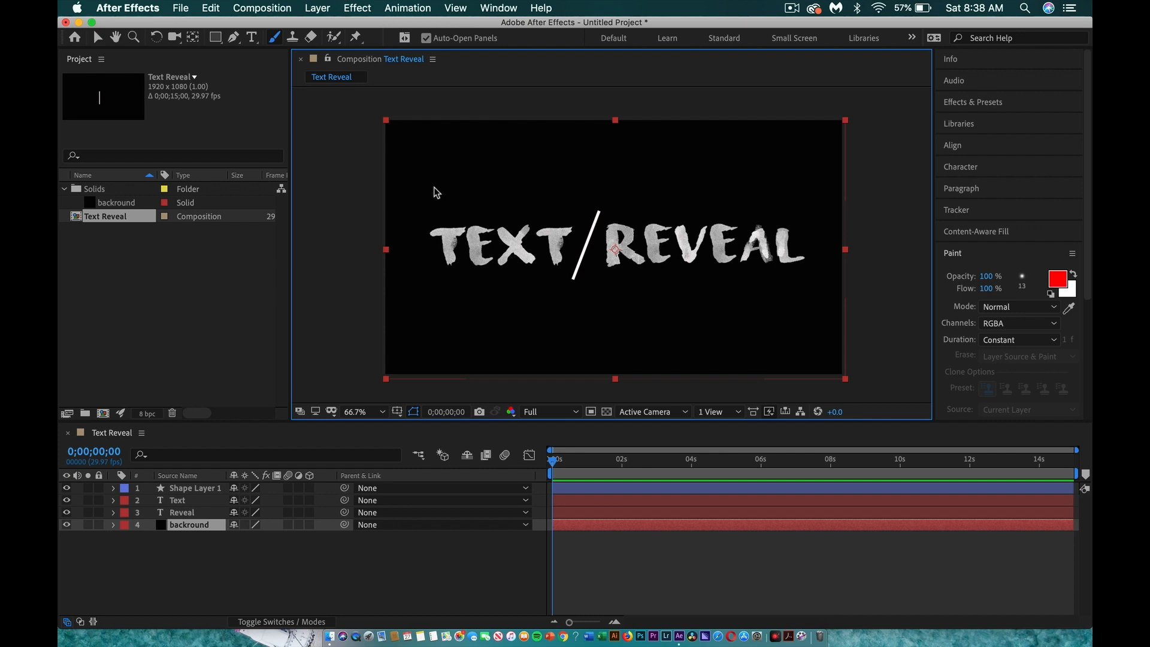
pyautogui.click(554, 465)
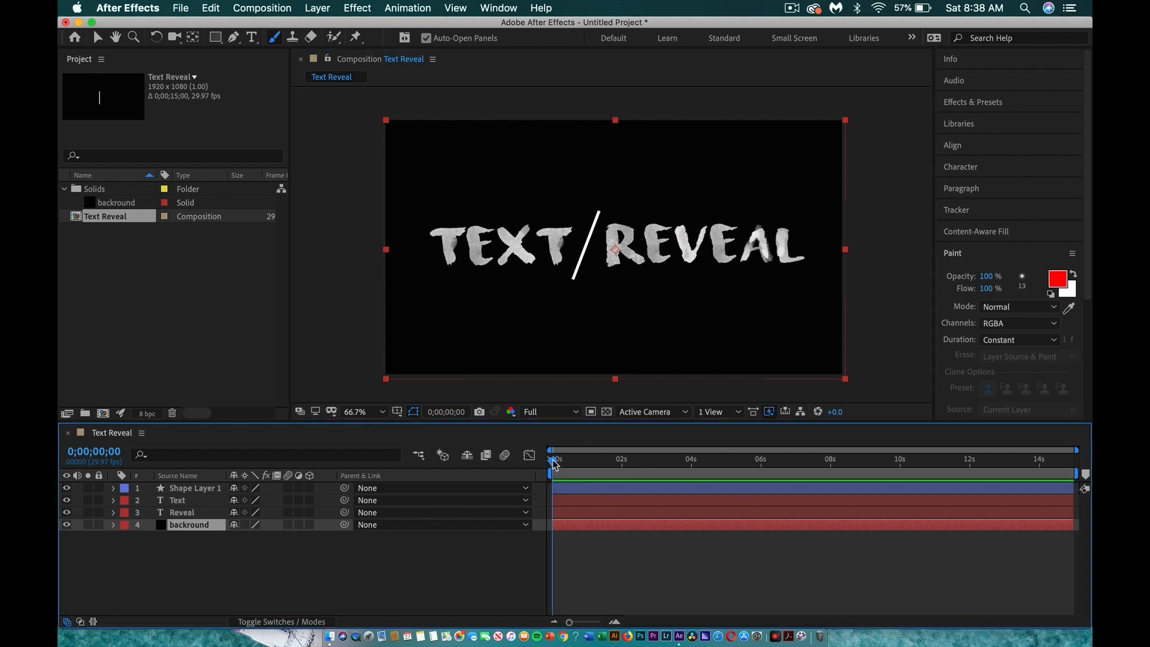
pyautogui.moveTo(554, 465); pyautogui.dragTo(601, 464)
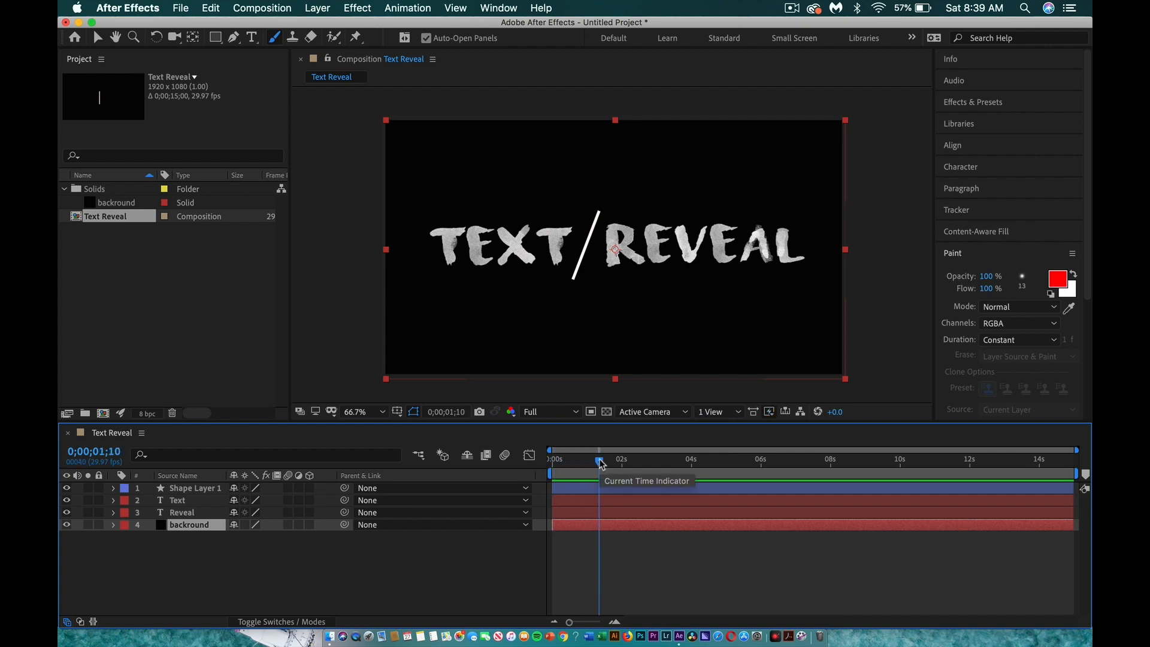
pyautogui.moveTo(601, 464); pyautogui.dragTo(600, 465)
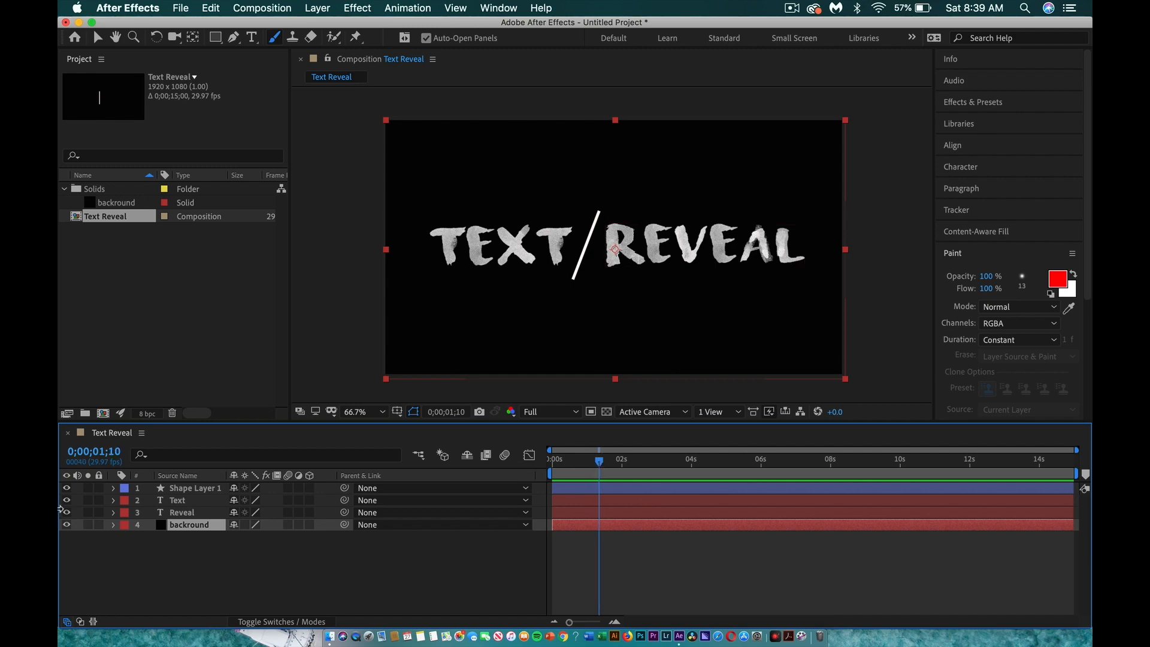
pyautogui.click(114, 489)
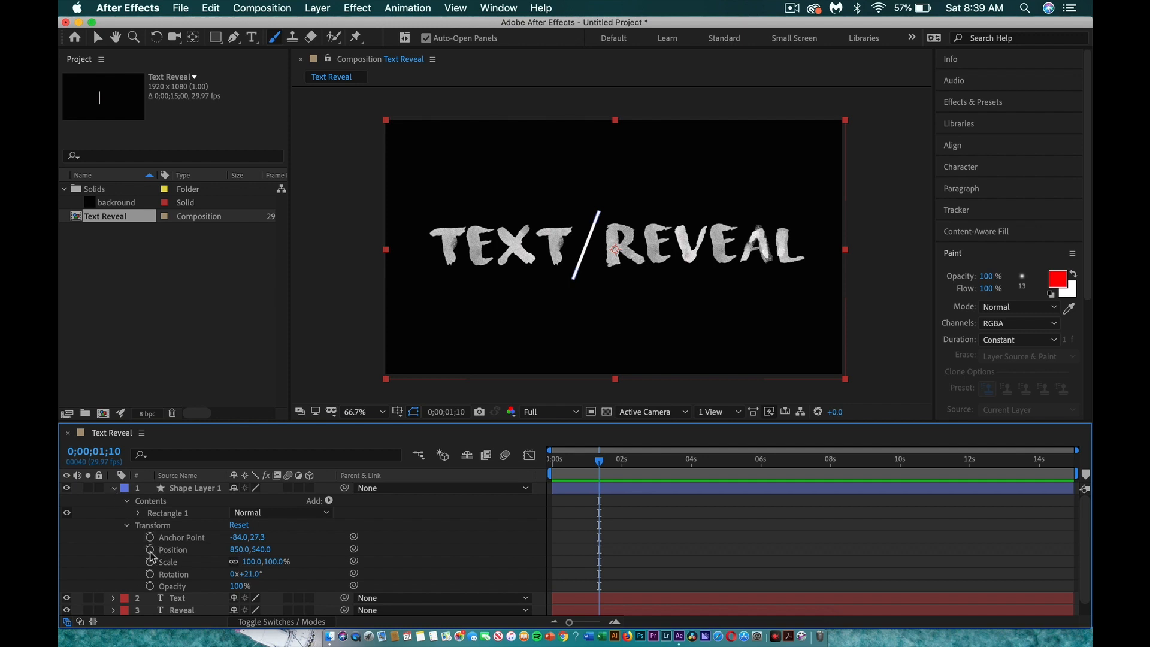
pyautogui.click(150, 550)
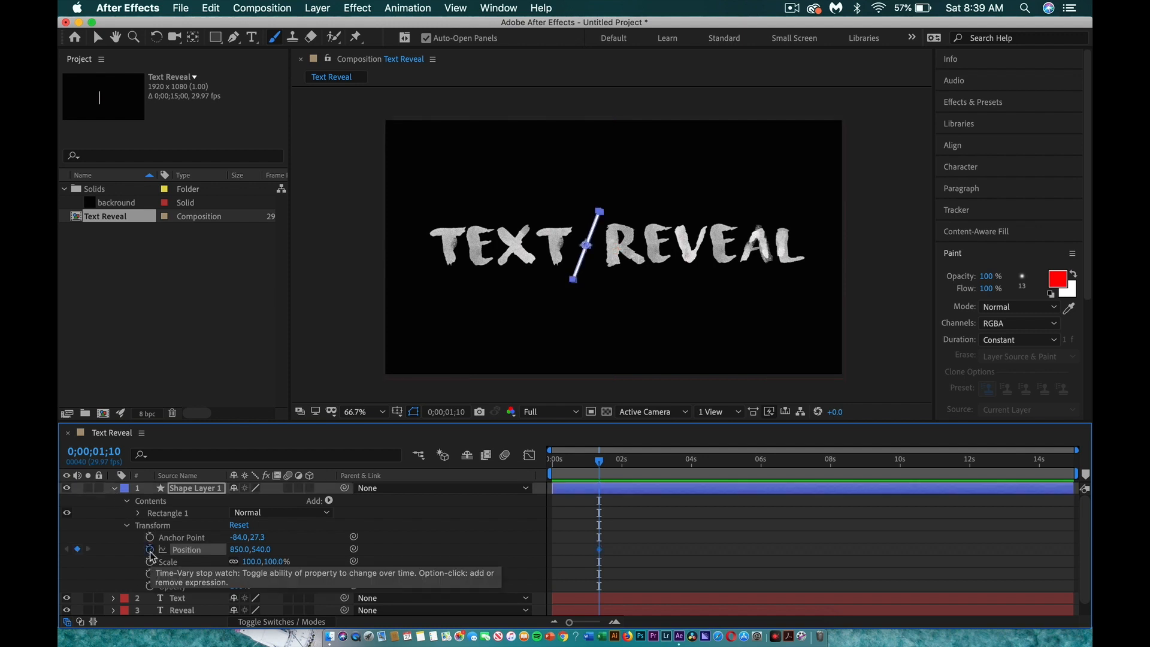
# - Add a position keyframe to the Text layer at 0;00;02;02
pyautogui.click(113, 598)
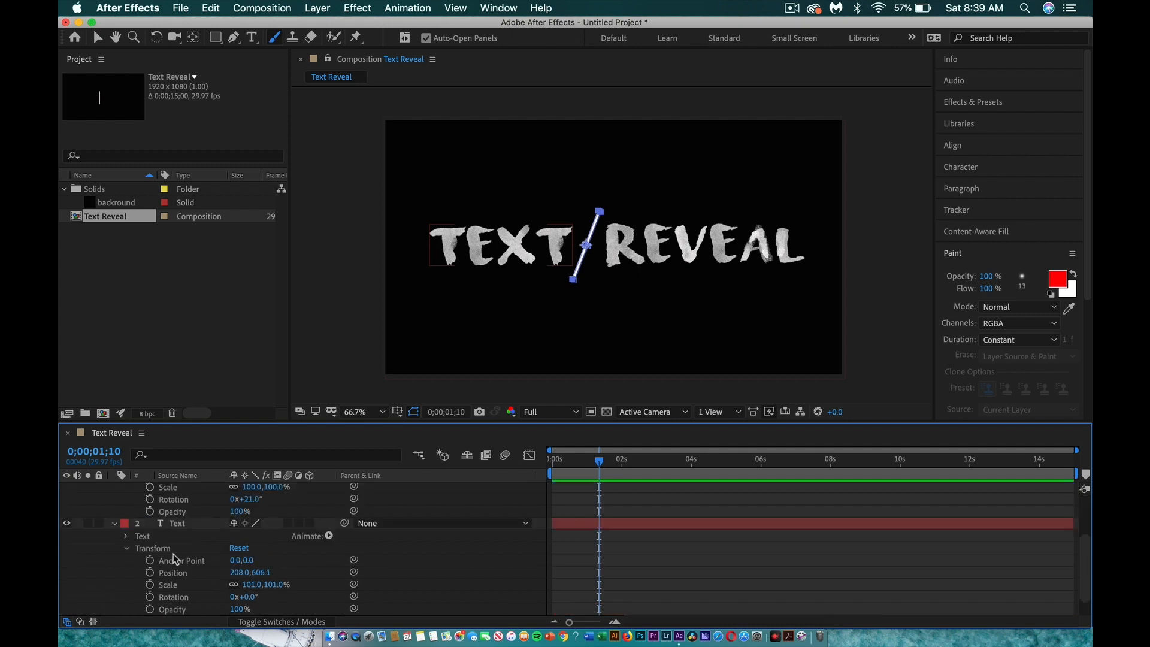
pyautogui.moveTo(599, 460); pyautogui.dragTo(628, 465)
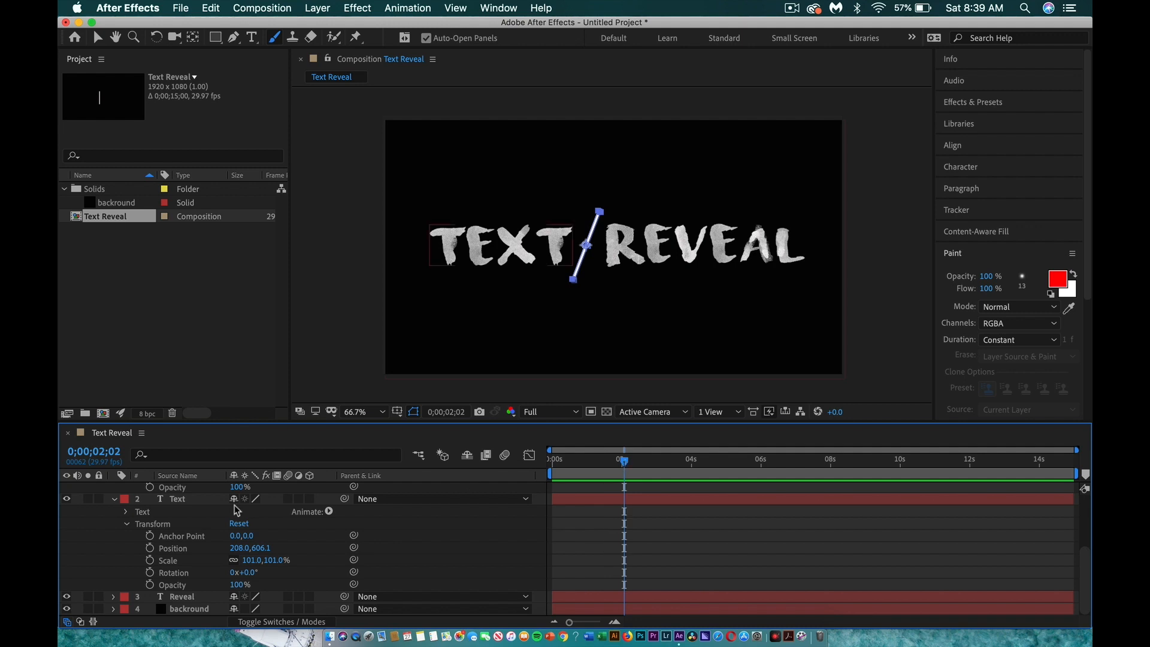
pyautogui.click(149, 548)
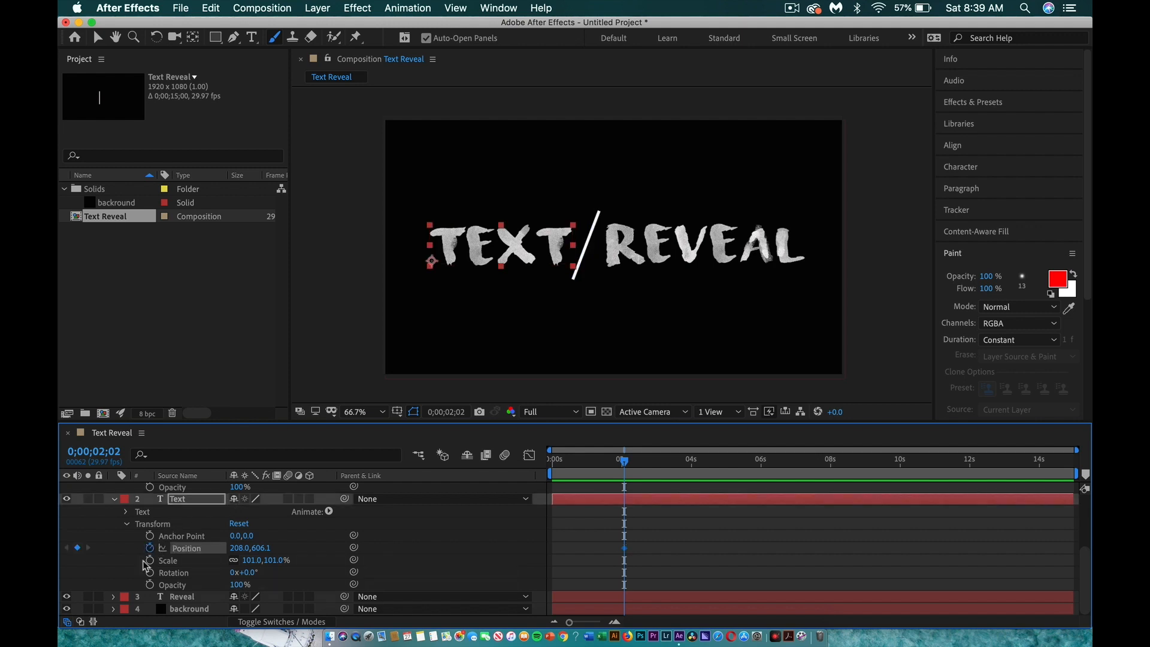
# - Add a position keyframe to the Reveal layer at 0;00;02;27
pyautogui.click(113, 596)
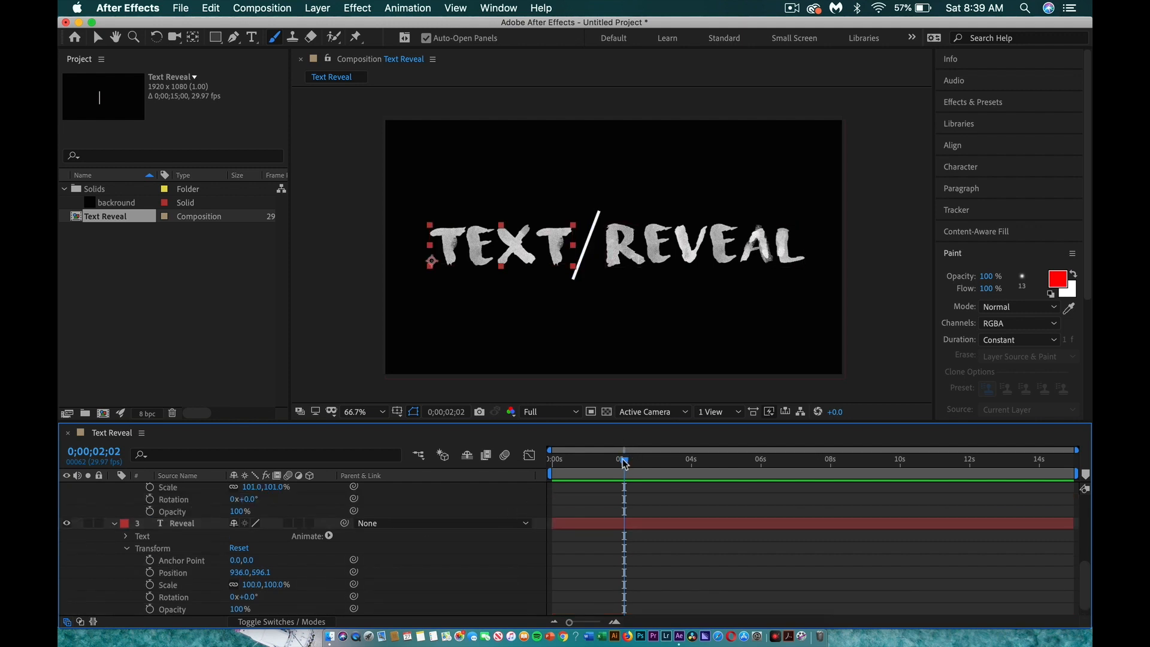
pyautogui.moveTo(625, 462); pyautogui.dragTo(653, 463)
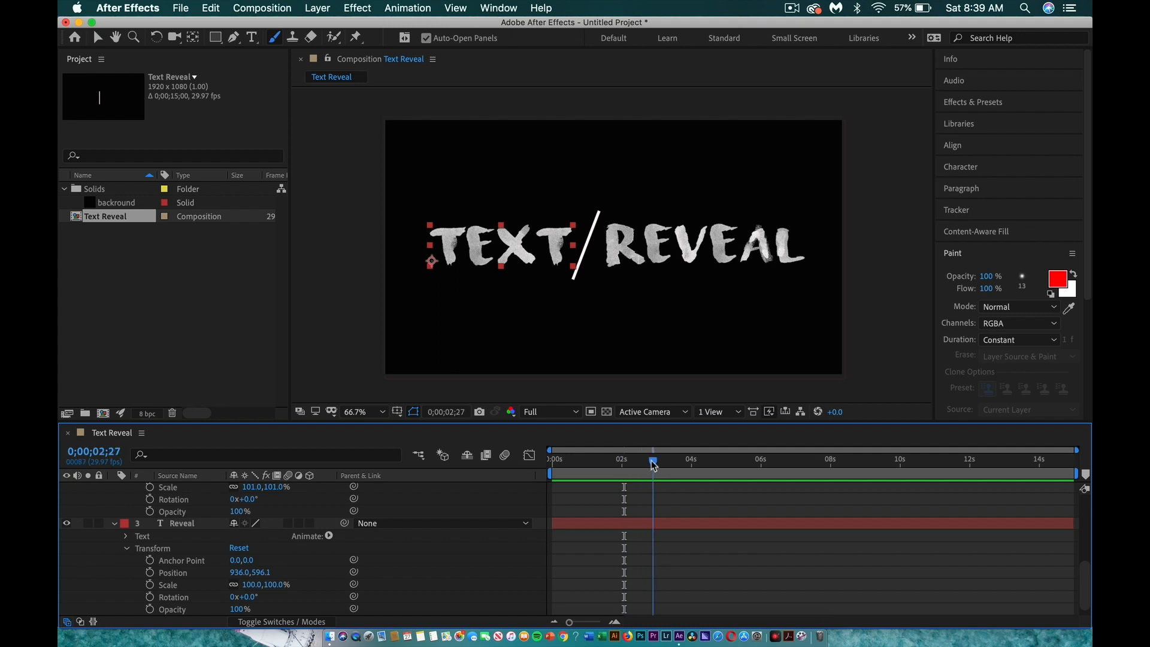
pyautogui.click(150, 572)
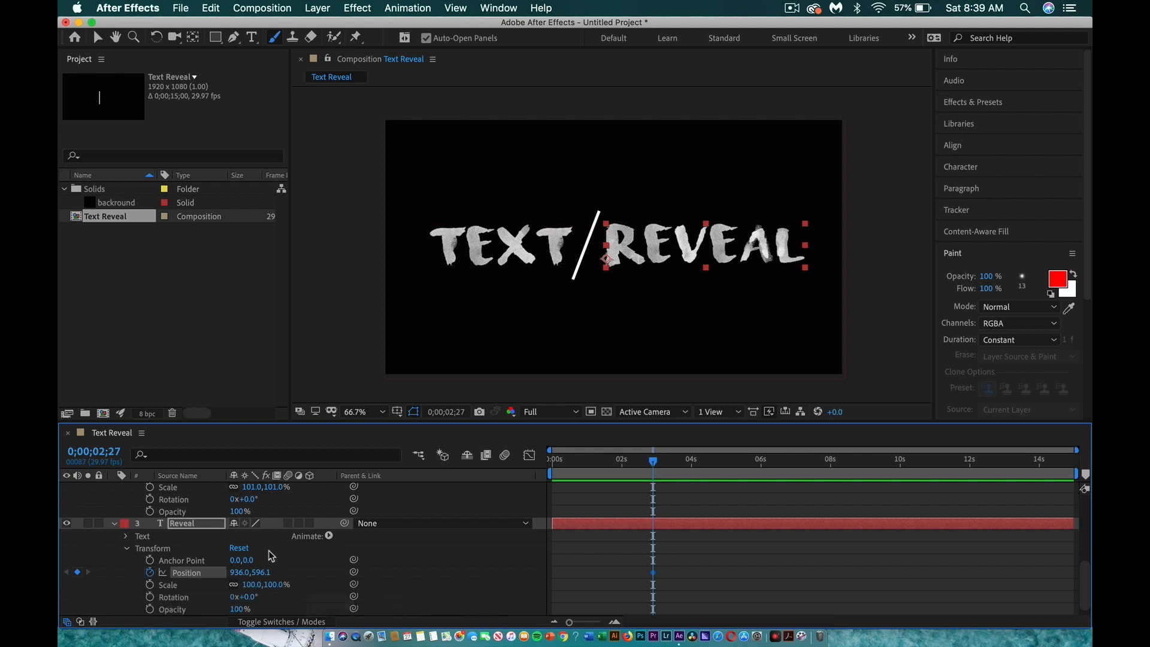
# - Collapse the expanded properties of the Text and Reveal layers in the timeline
pyautogui.scroll(5, 275, 555)
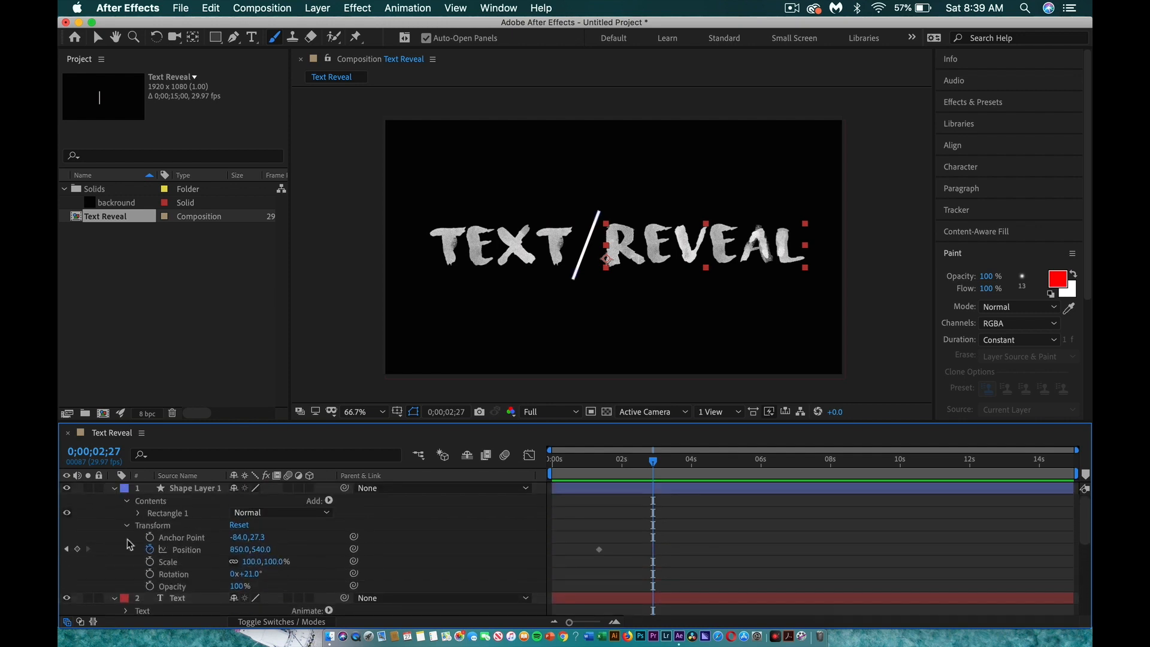
pyautogui.click(113, 598)
pyautogui.scroll(-3, 147, 563)
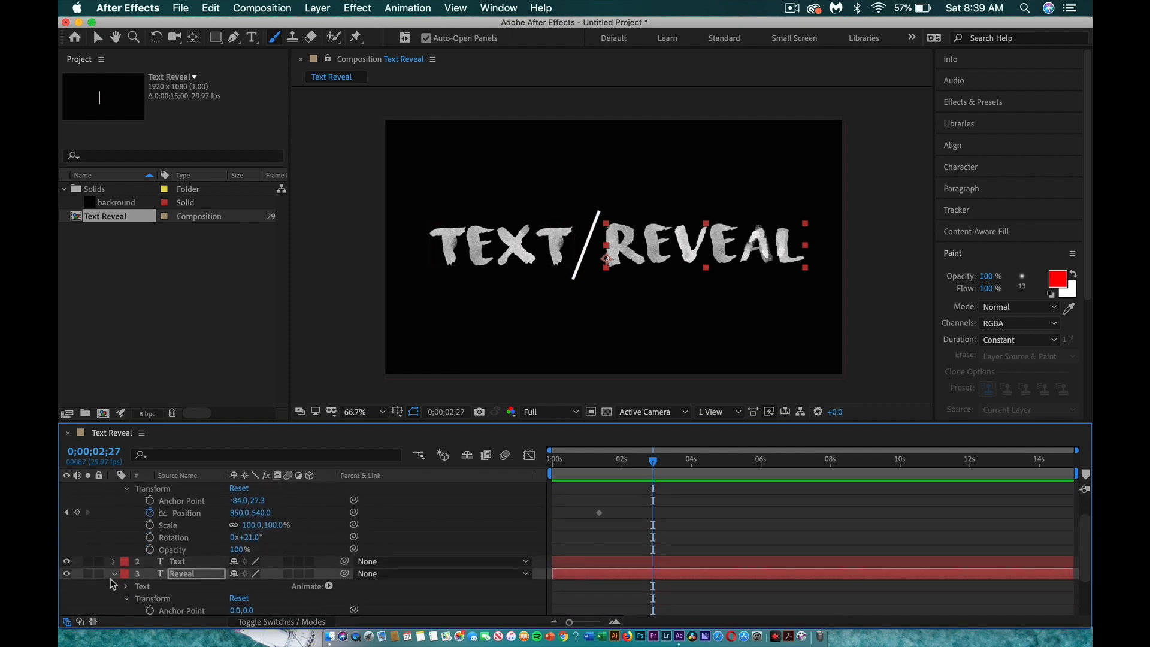
pyautogui.scroll(2, 115, 581)
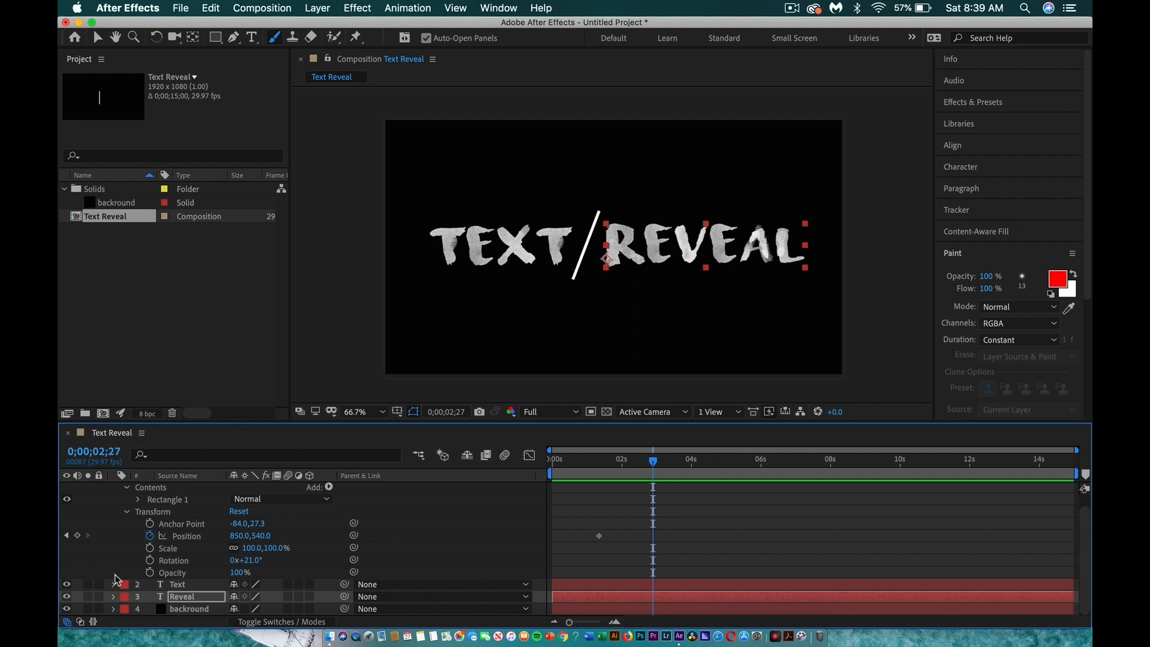
# - At 0;00;00;00, move Shape Layer 1 off-frame to the left at position -533, 540, and preview the slash sliding in
pyautogui.press('Home')
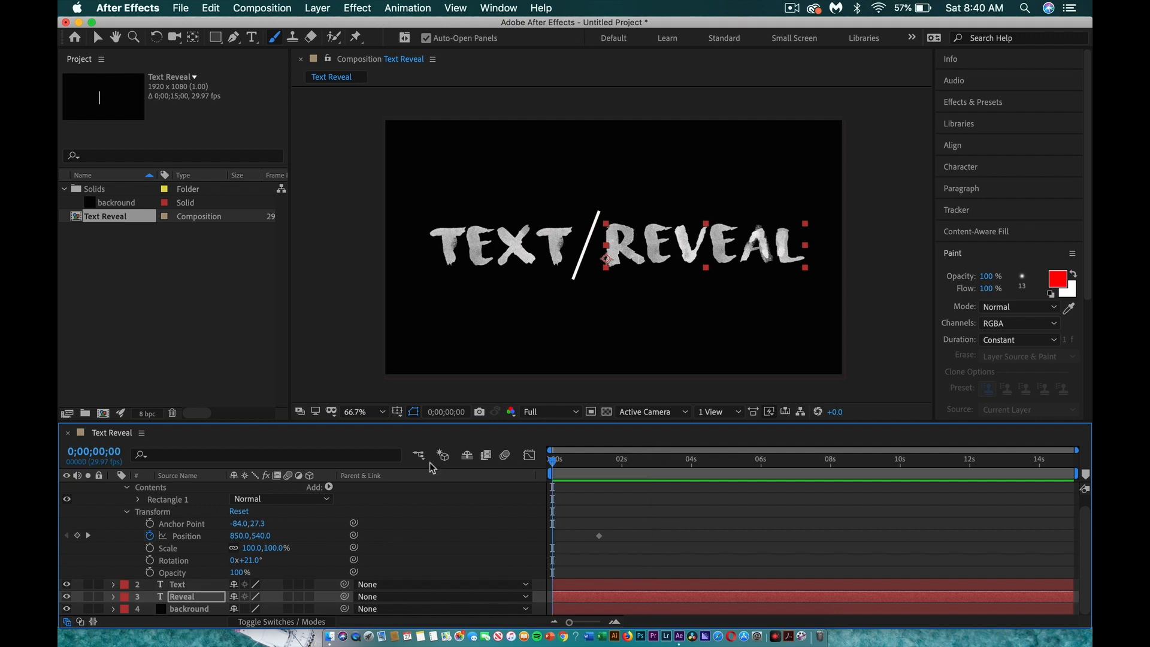
pyautogui.scroll(1, 171, 520)
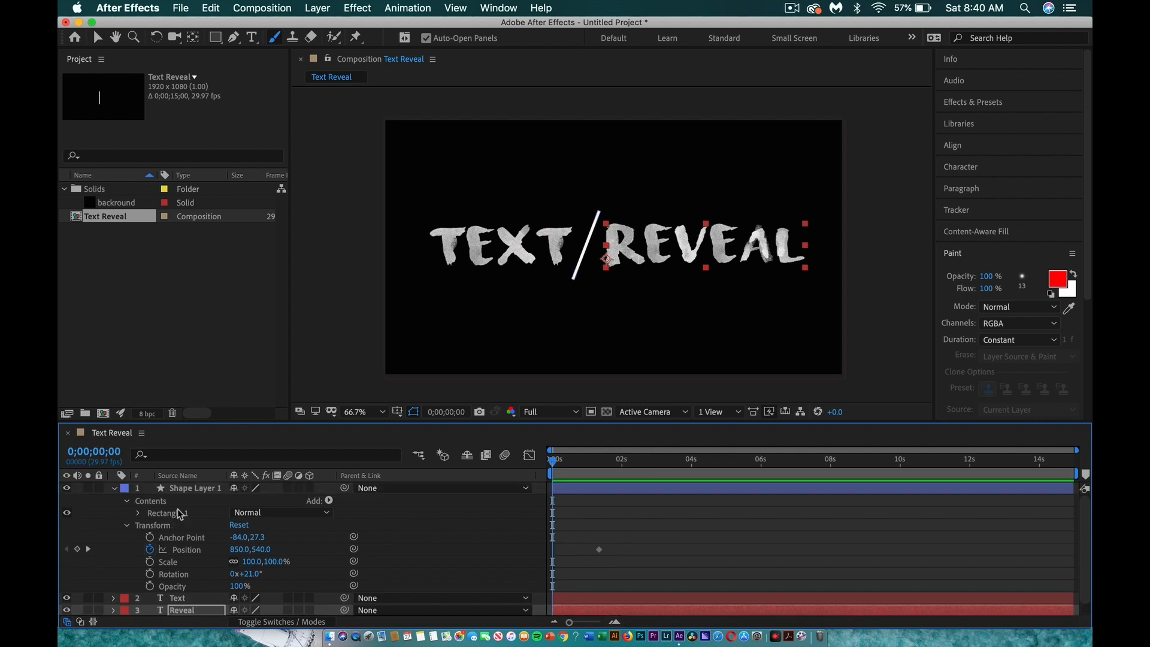
pyautogui.click(191, 490)
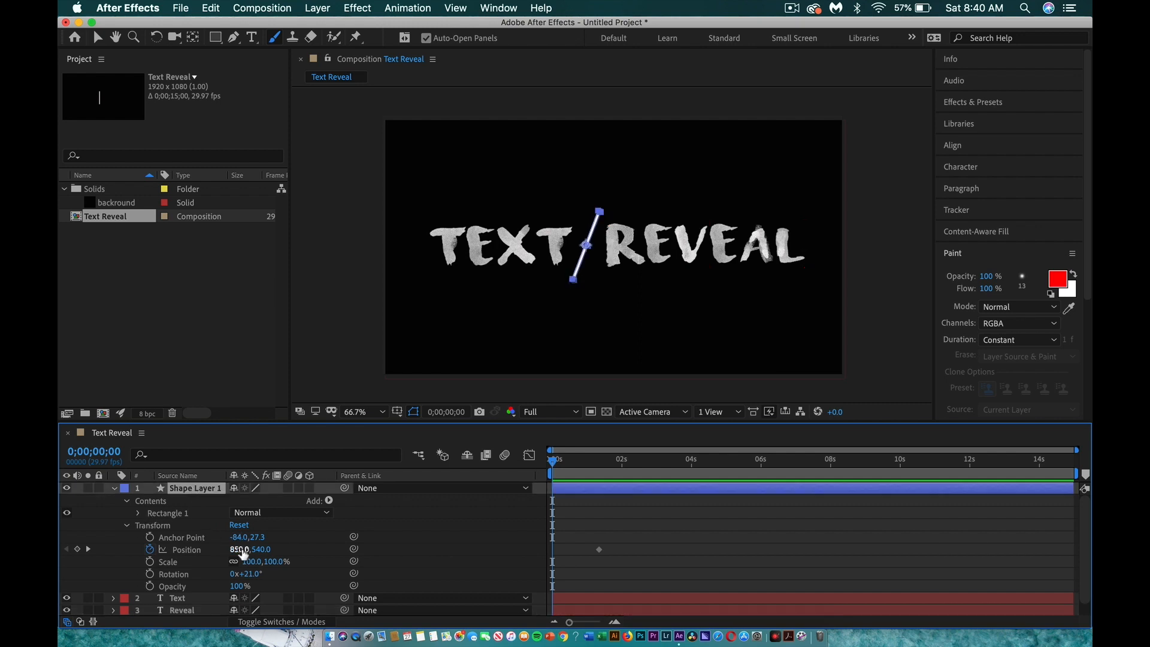
pyautogui.moveTo(243, 555); pyautogui.dragTo(77, 531)
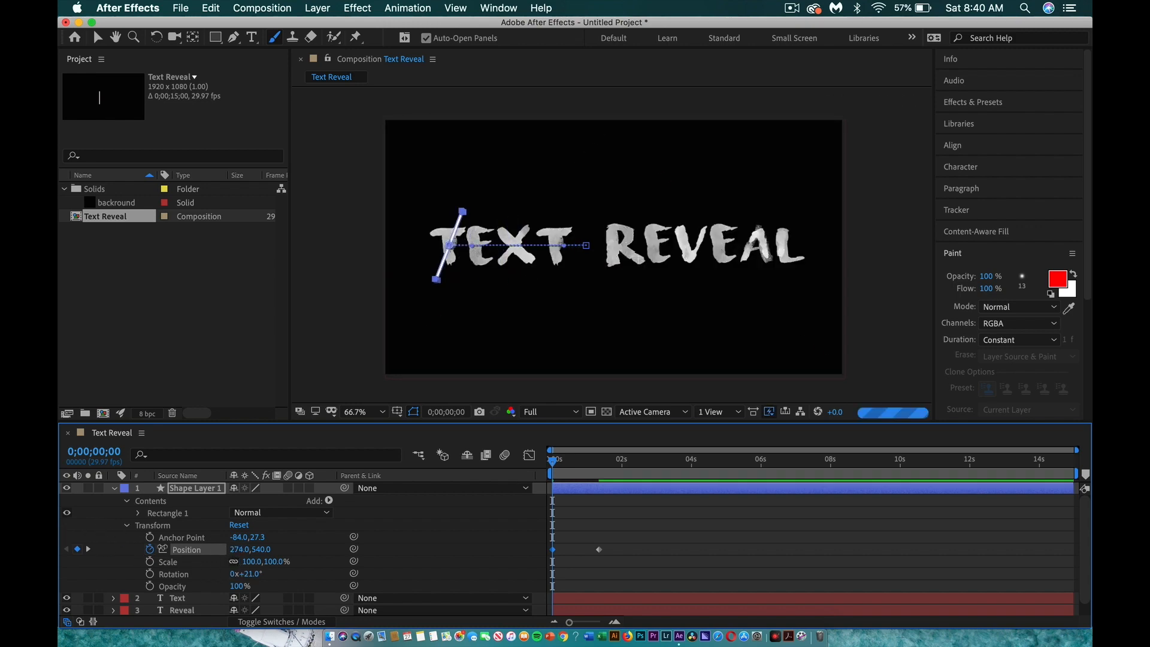
pyautogui.moveTo(239, 549); pyautogui.dragTo(183, 549)
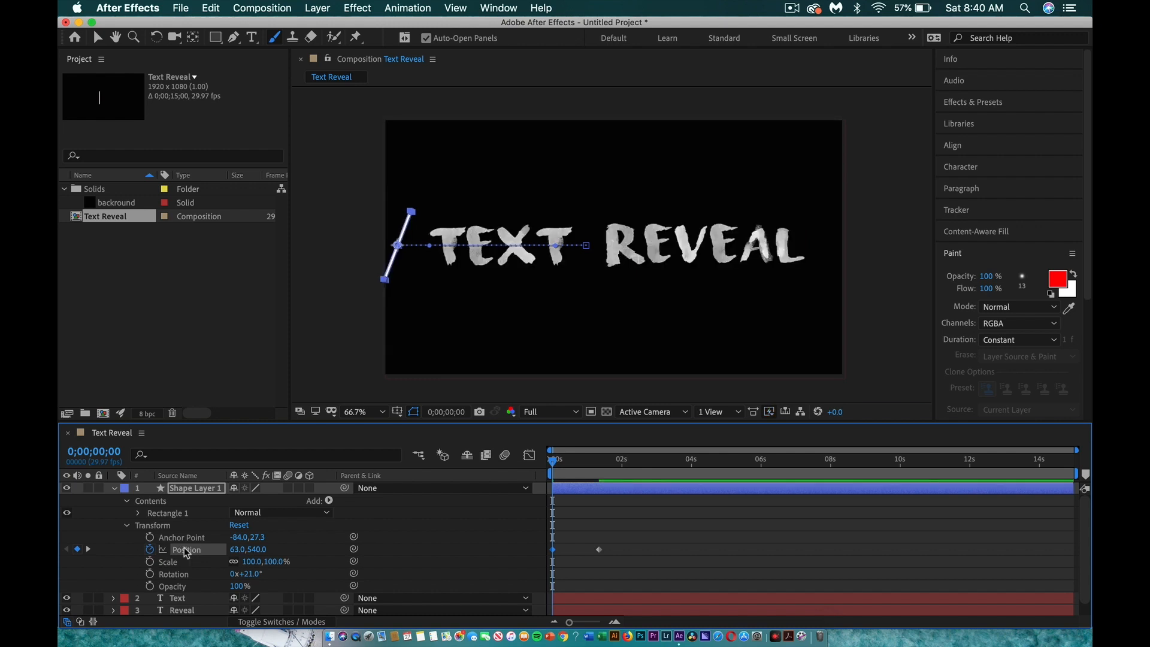
pyautogui.moveTo(247, 550); pyautogui.dragTo(174, 537)
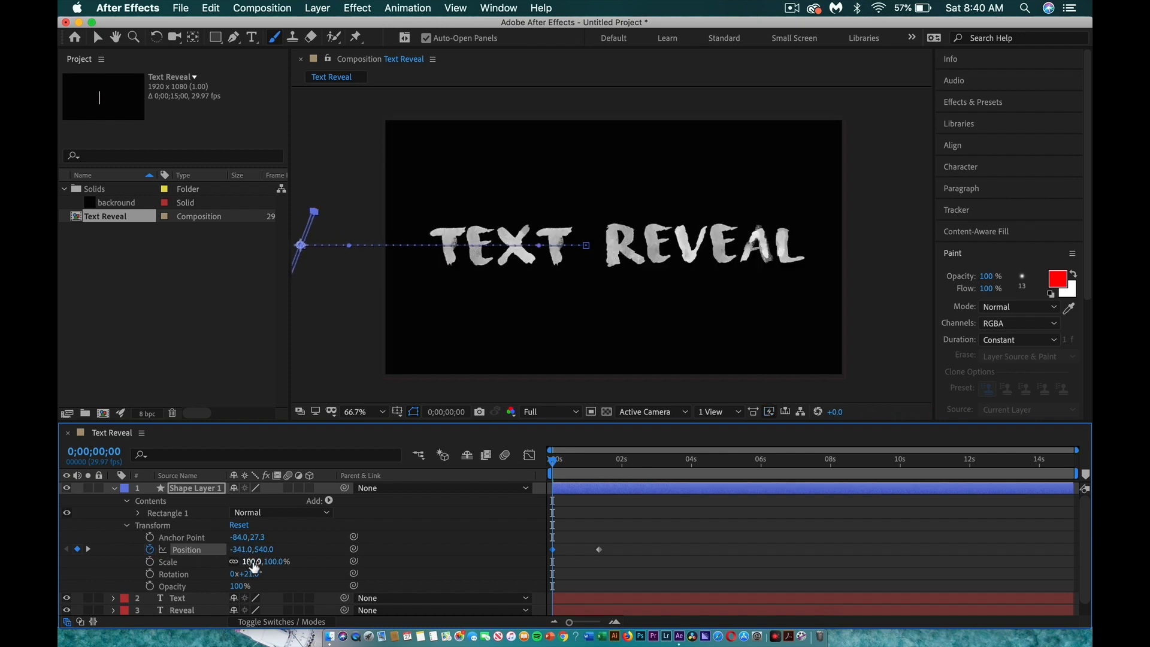
pyautogui.moveTo(248, 553); pyautogui.dragTo(189, 550)
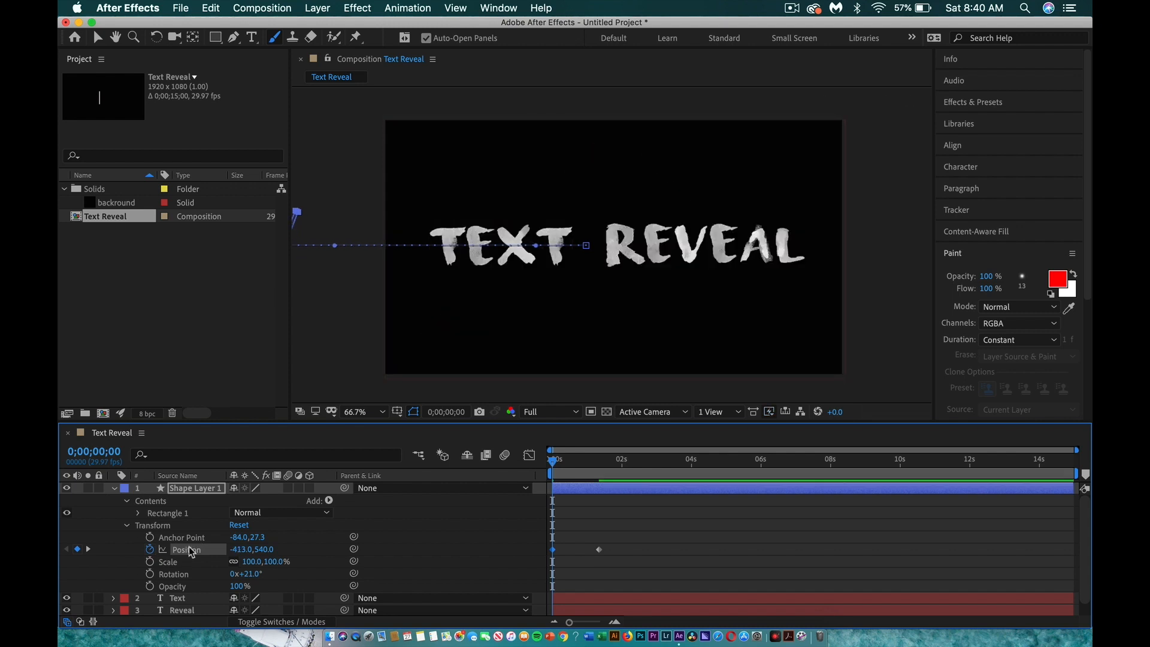
pyautogui.moveTo(236, 550); pyautogui.dragTo(134, 534)
pyautogui.press('space')
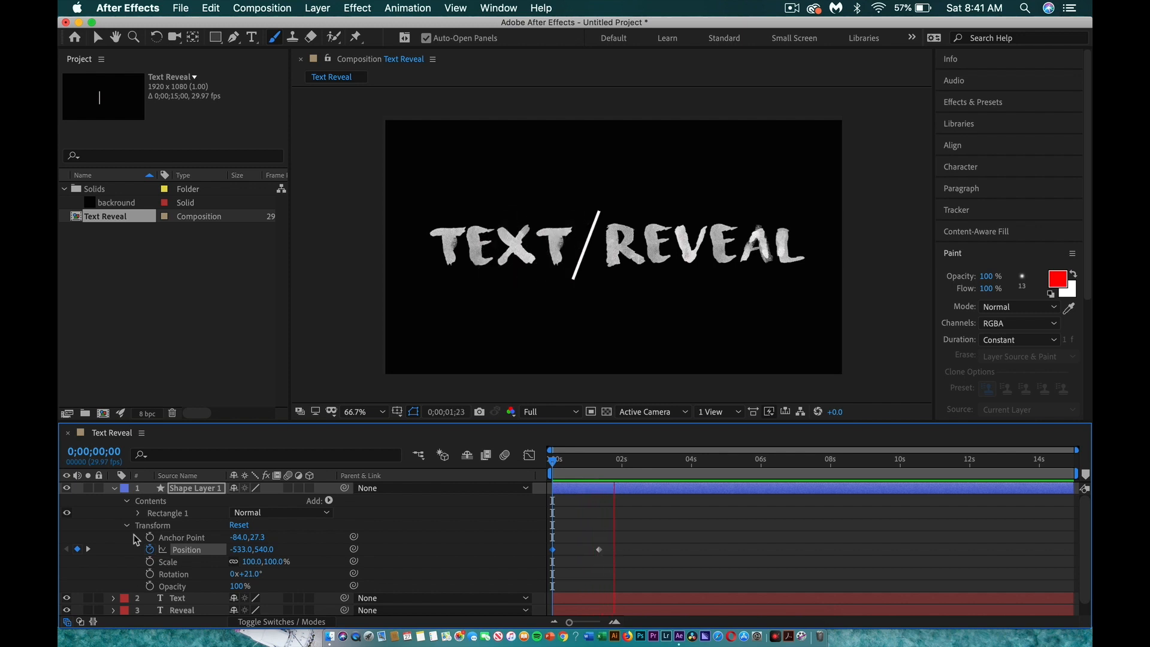
pyautogui.press('space')
# - Apply Easy Ease to both position keyframes of Shape Layer 1
pyautogui.moveTo(617, 544); pyautogui.dragTo(512, 545)
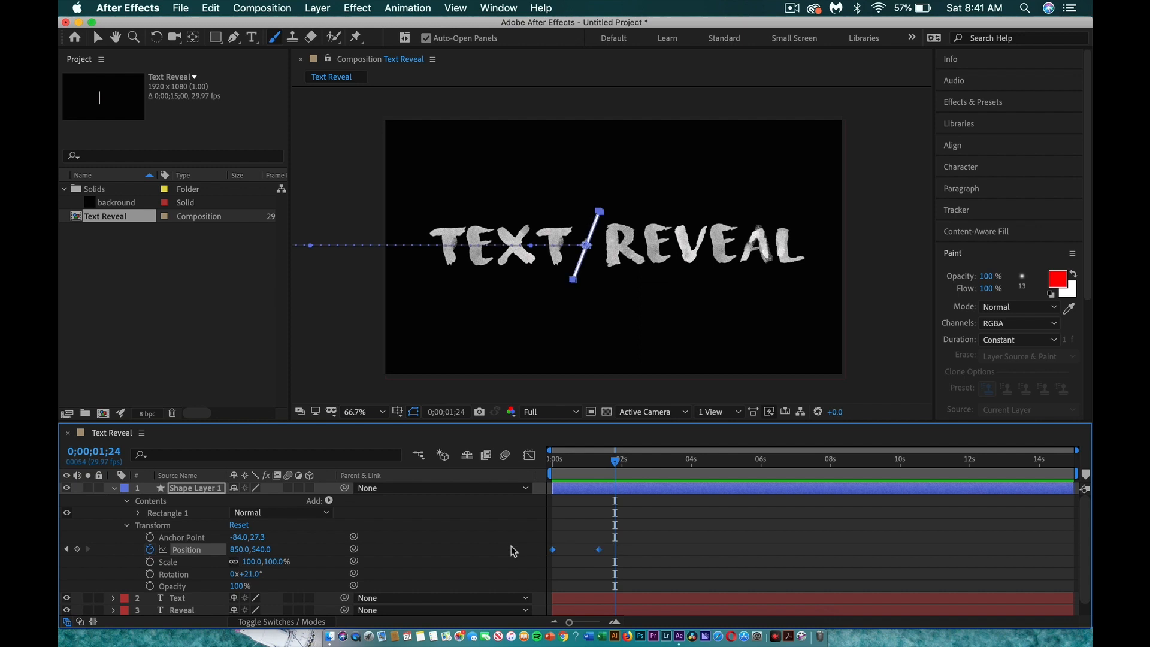
pyautogui.rightClick(600, 550)
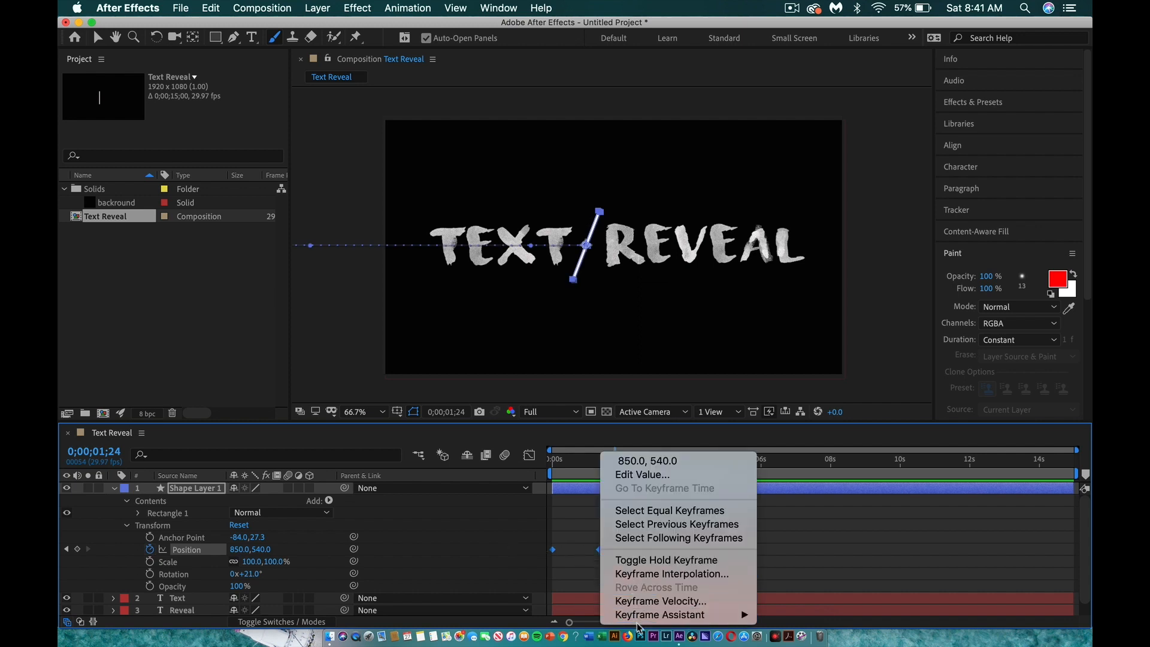
pyautogui.moveTo(639, 616)
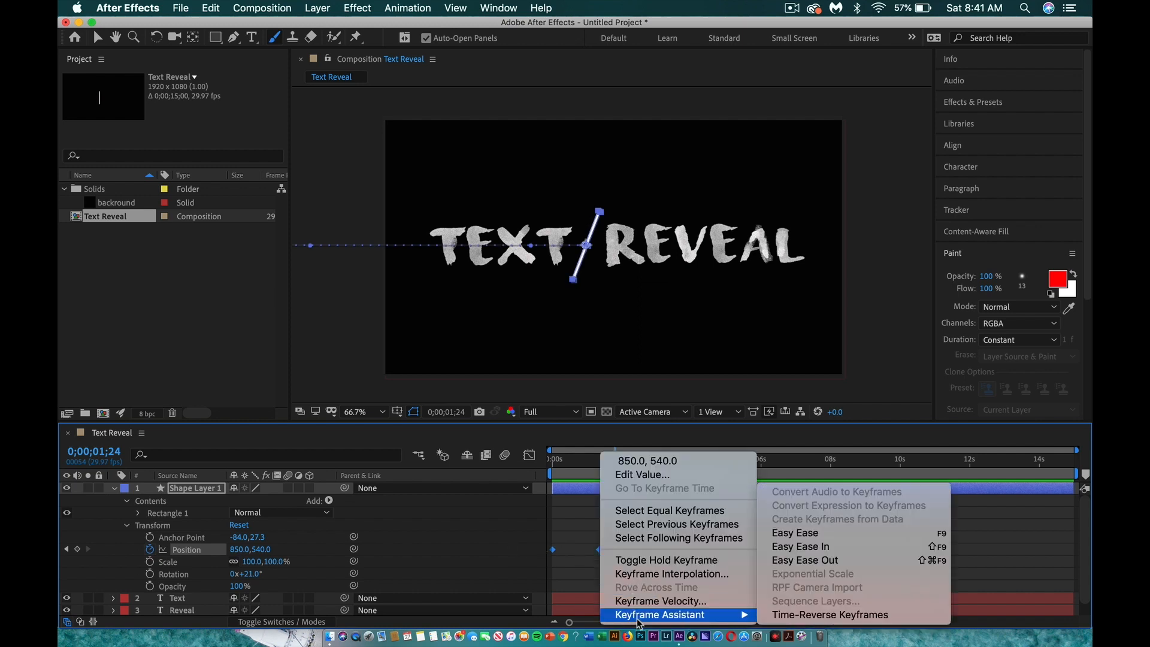
pyautogui.click(785, 537)
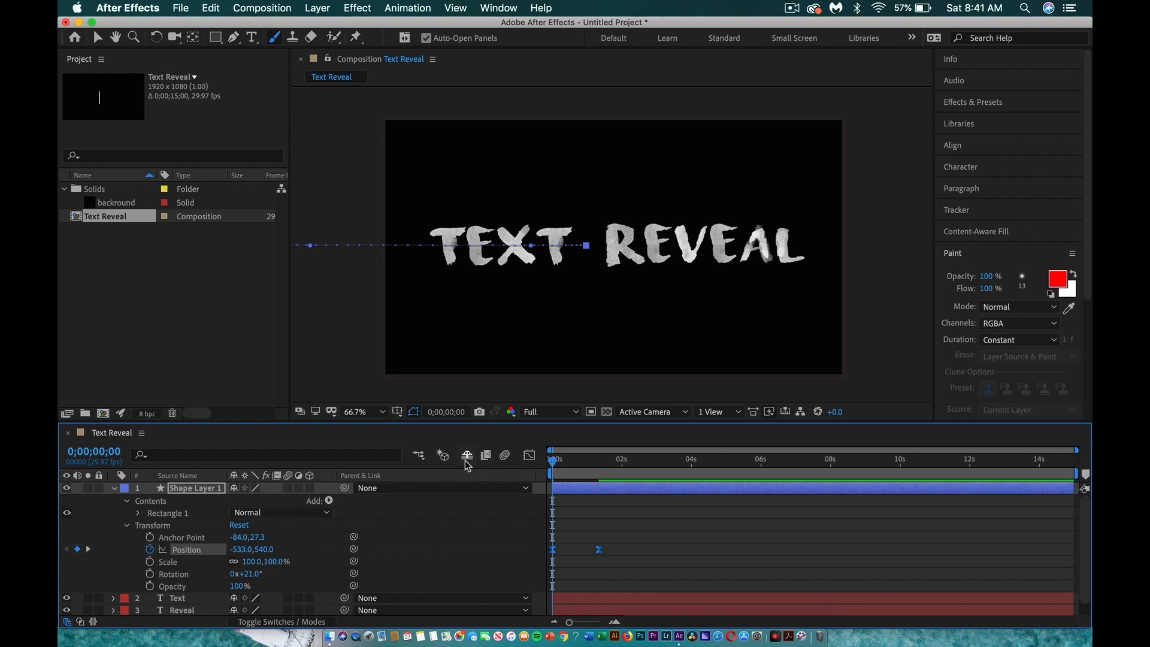
# - Play back the eased slash movement from the start of the composition twice
pyautogui.press('space')
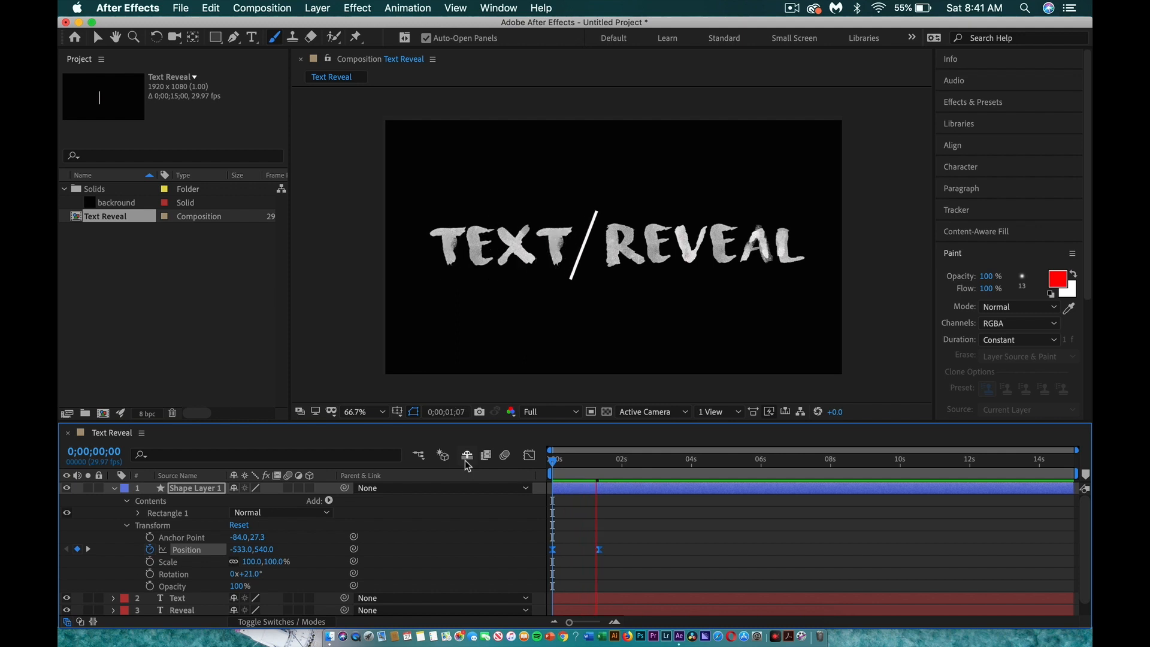
pyautogui.press('space')
pyautogui.moveTo(604, 467); pyautogui.dragTo(551, 463)
pyautogui.press('space')
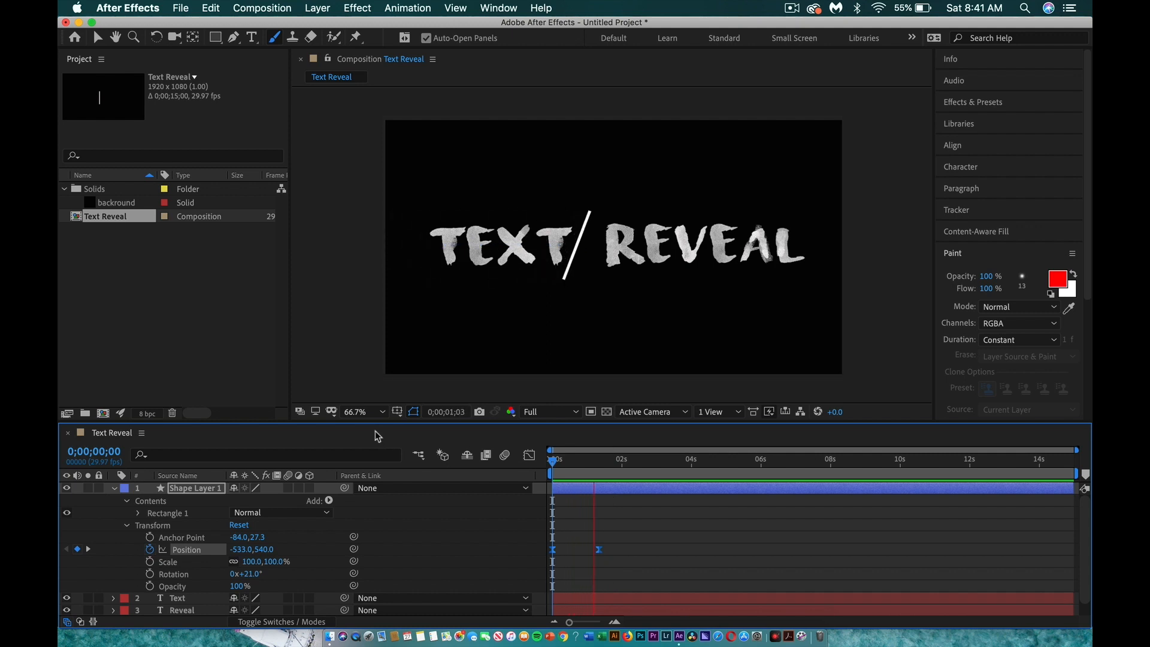
pyautogui.press('space')
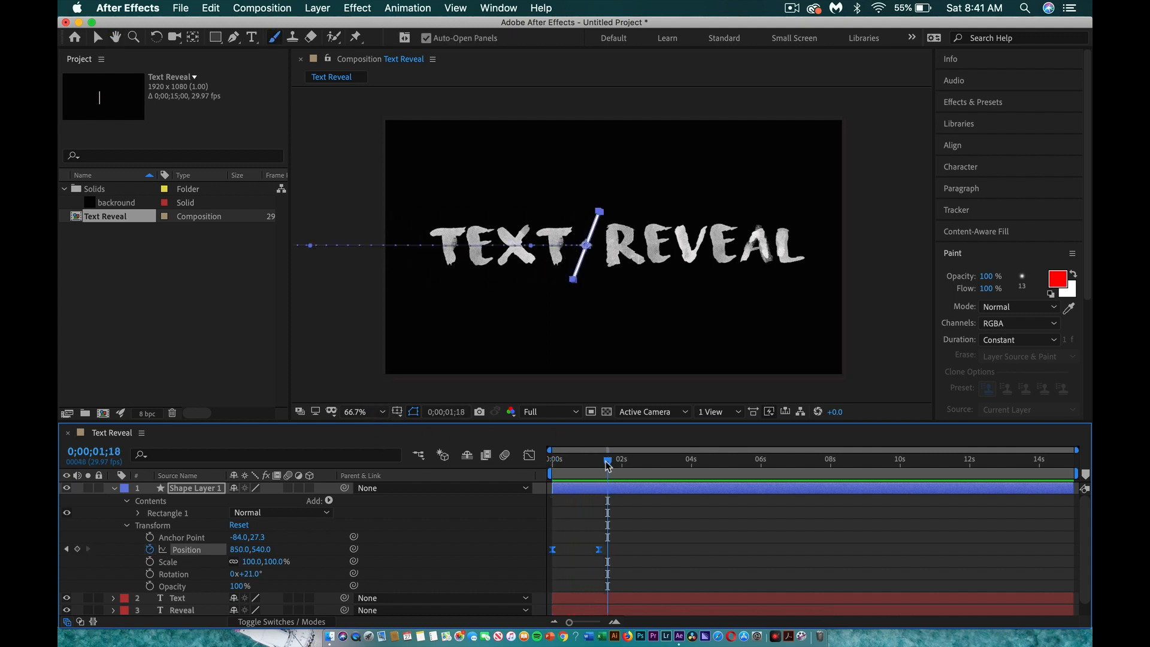
# - At 0;00;00;00, move Shape Layer 1 farther left to position -1655, 540, and preview the faster slide-in
pyautogui.moveTo(608, 466); pyautogui.dragTo(398, 477)
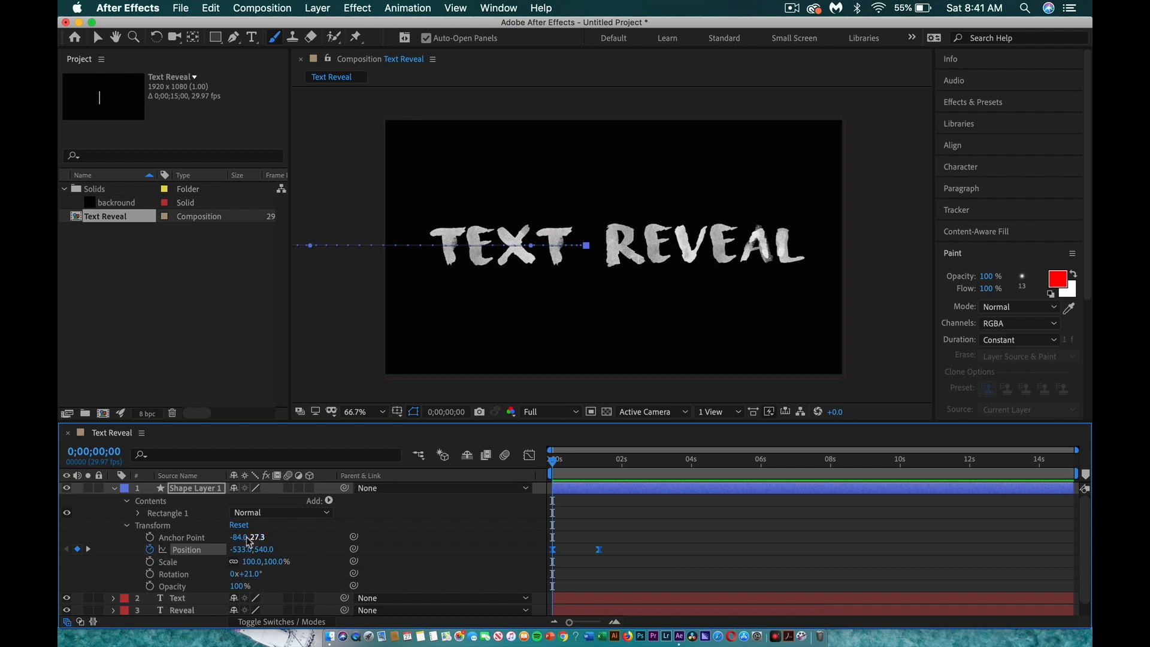
pyautogui.moveTo(243, 551); pyautogui.dragTo(82, 556)
pyautogui.moveTo(238, 550); pyautogui.dragTo(73, 563)
pyautogui.moveTo(239, 551); pyautogui.dragTo(61, 546)
pyautogui.moveTo(239, 552); pyautogui.dragTo(101, 550)
pyautogui.moveTo(238, 554); pyautogui.dragTo(126, 554)
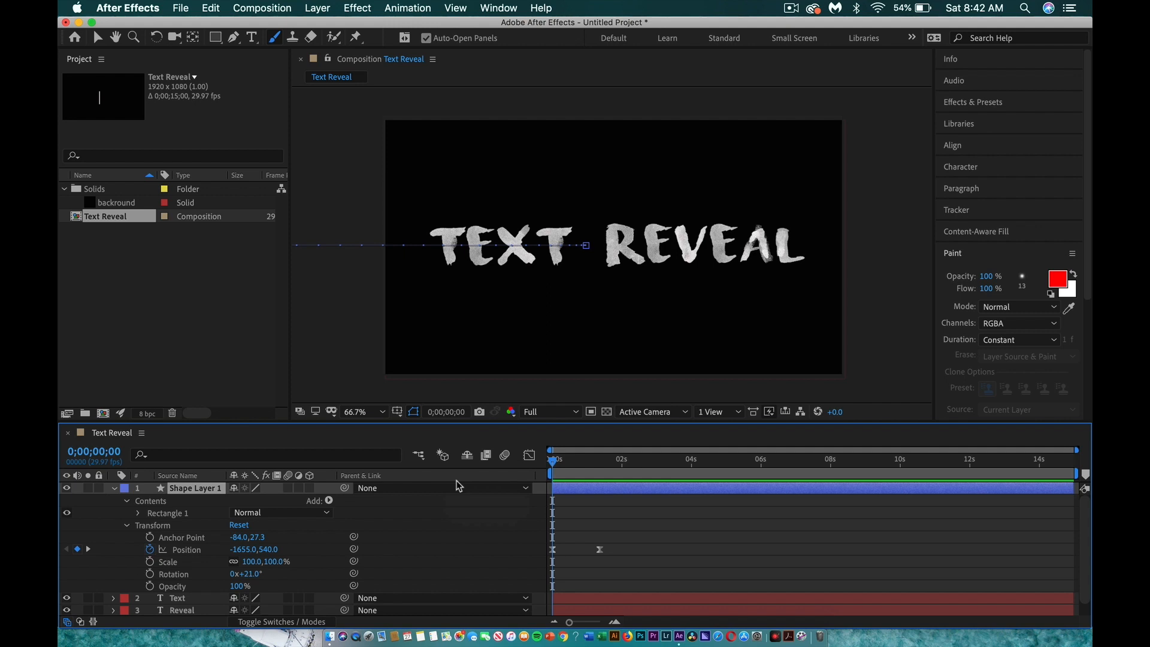
pyautogui.press('space')
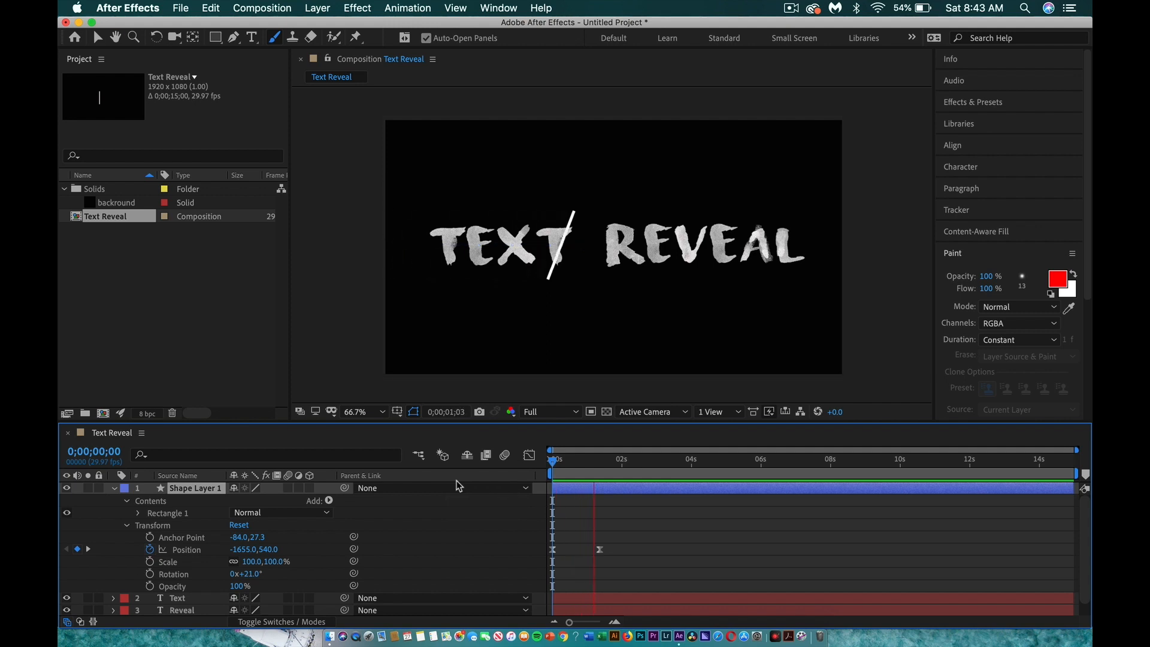
pyautogui.press('space')
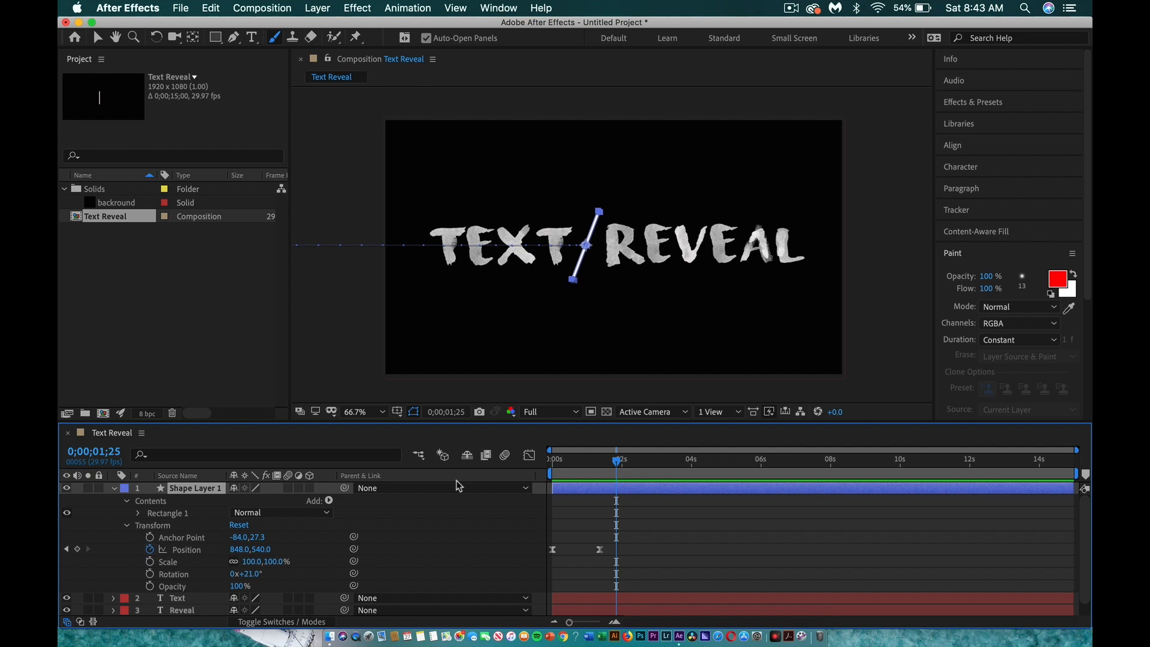
# - Enable motion blur for Shape Layer 1 and the composition, and return to 0;00;00;00
pyautogui.click(286, 488)
pyautogui.moveTo(621, 464); pyautogui.dragTo(554, 466)
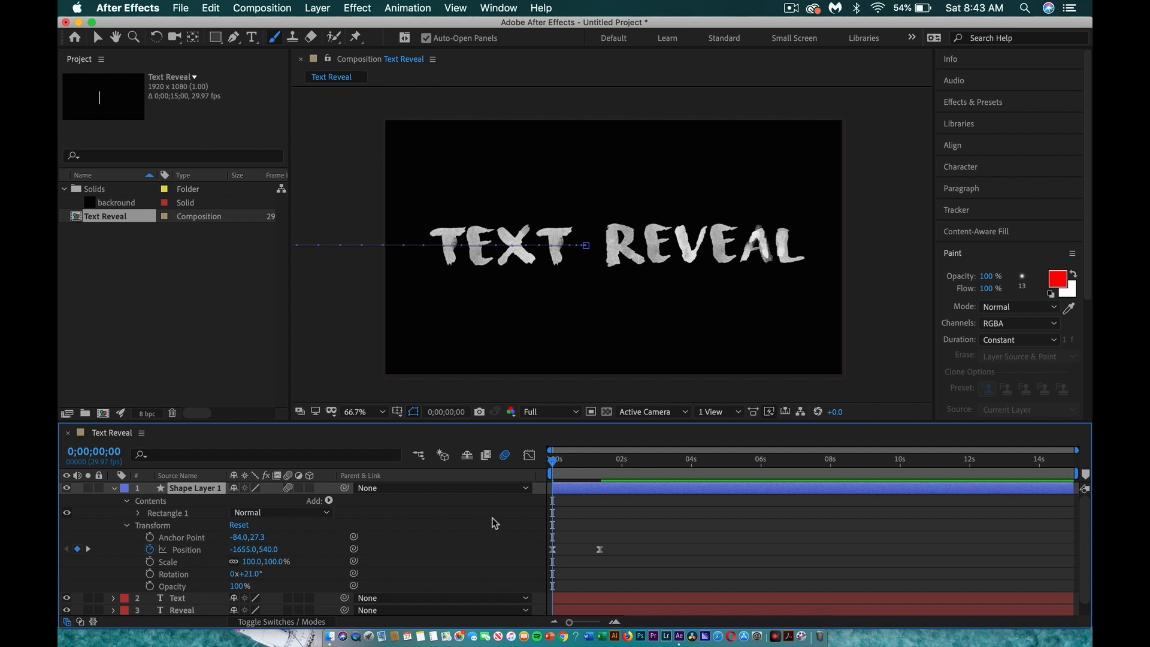
# - At 0;00;01;00, add a position keyframe to the Text layer that moves it off screen to the right at 3203, 606.1
pyautogui.scroll(-1, 495, 523)
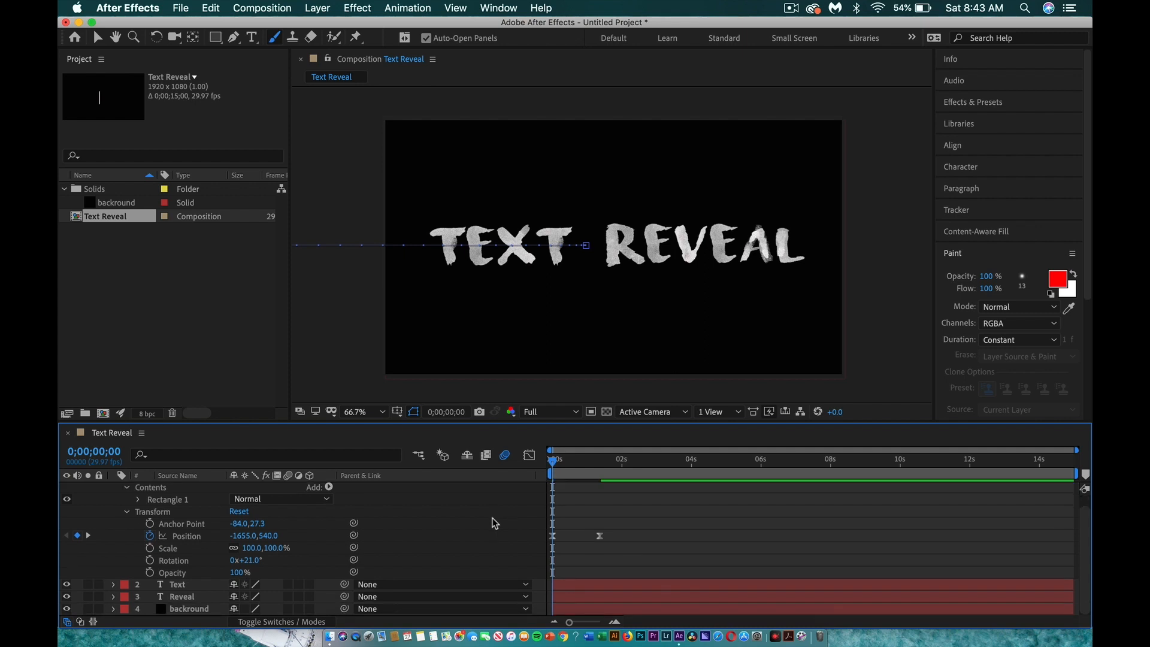
pyautogui.click(114, 584)
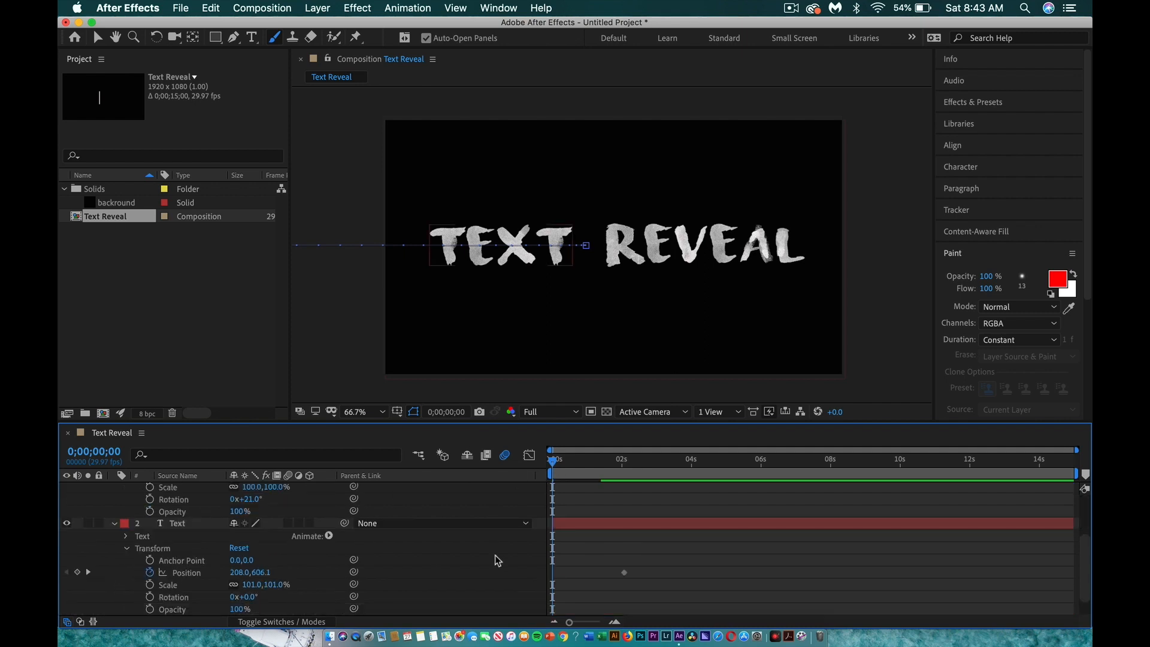
pyautogui.moveTo(557, 463); pyautogui.dragTo(591, 465)
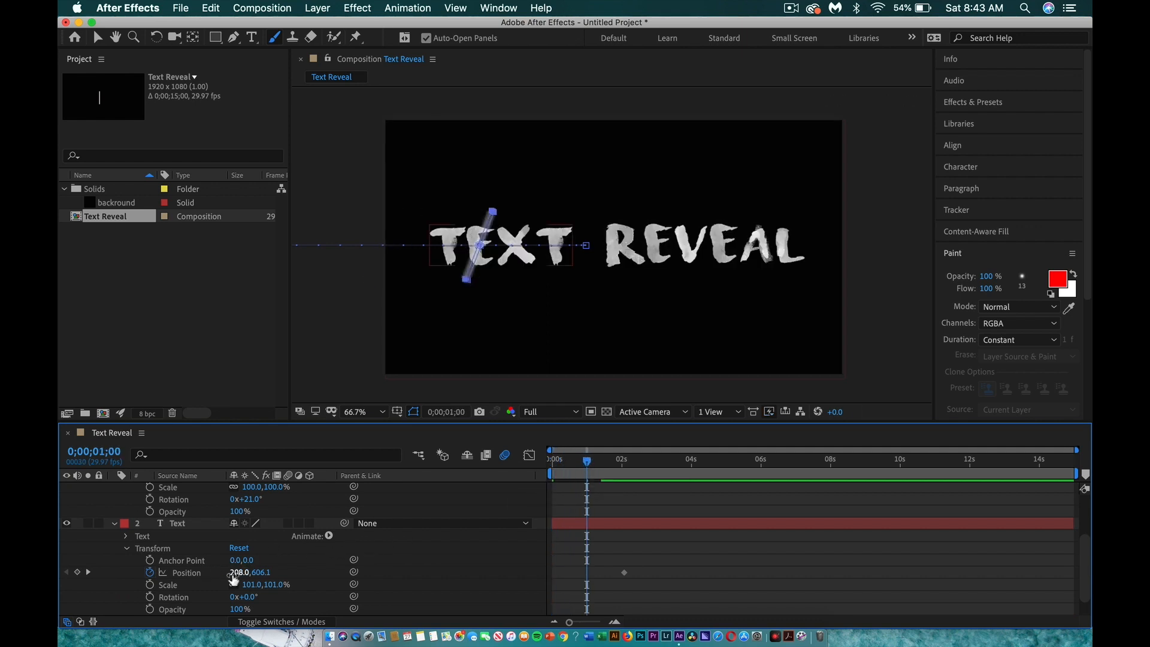
pyautogui.moveTo(236, 579); pyautogui.dragTo(609, 594)
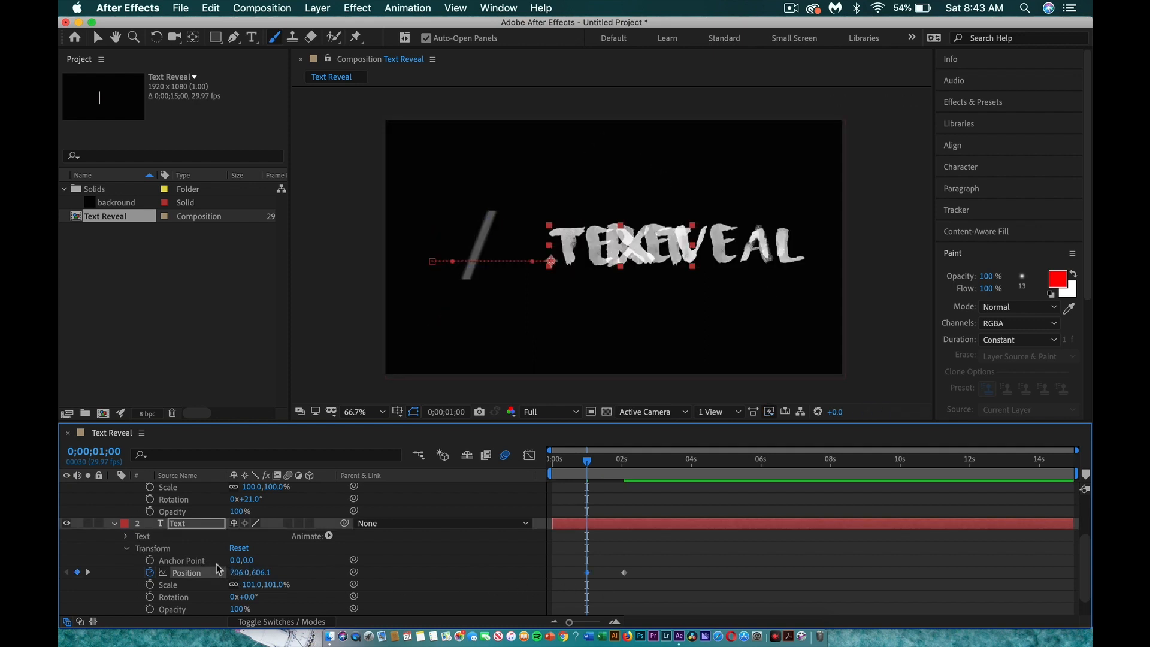
pyautogui.moveTo(236, 575); pyautogui.dragTo(513, 573)
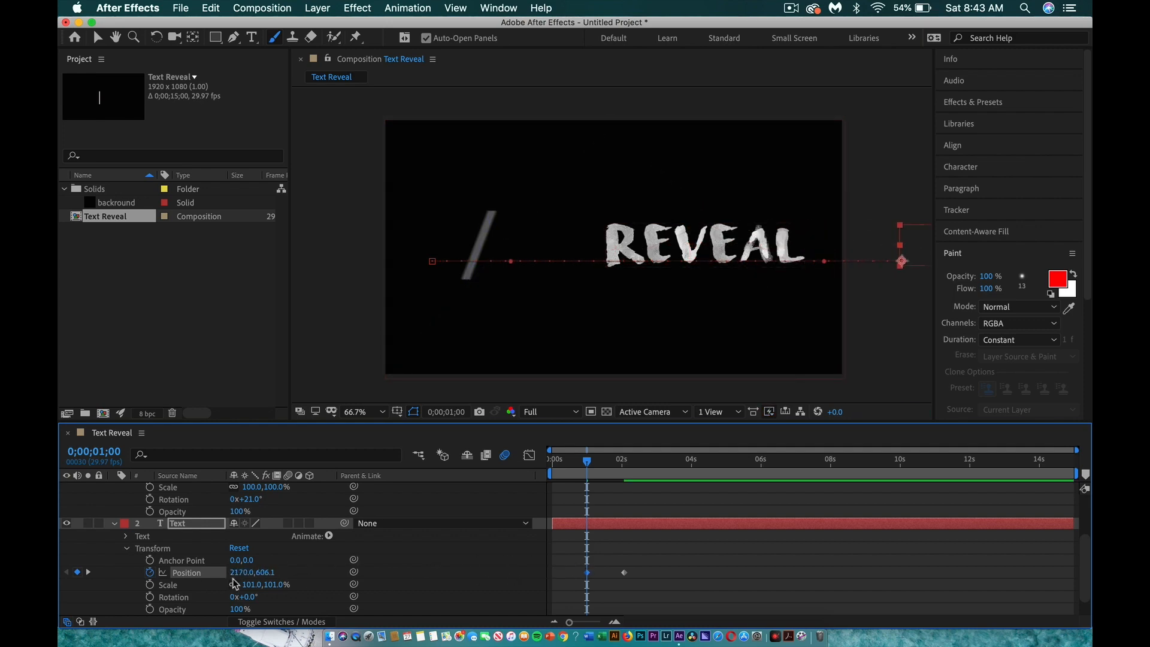
pyautogui.moveTo(238, 574); pyautogui.dragTo(588, 540)
pyautogui.moveTo(243, 573); pyautogui.dragTo(586, 552)
# - Apply Easy Ease to both position keyframes of the Text layer
pyautogui.moveTo(653, 565); pyautogui.dragTo(568, 581)
pyautogui.rightClick(624, 573)
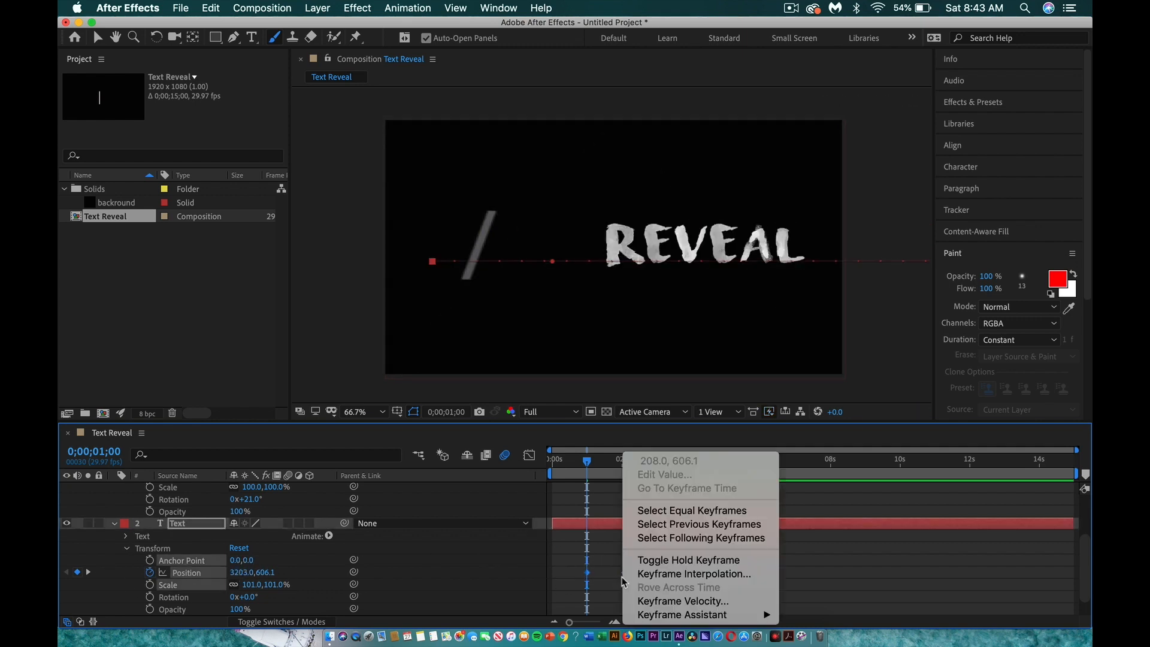
pyautogui.moveTo(678, 621)
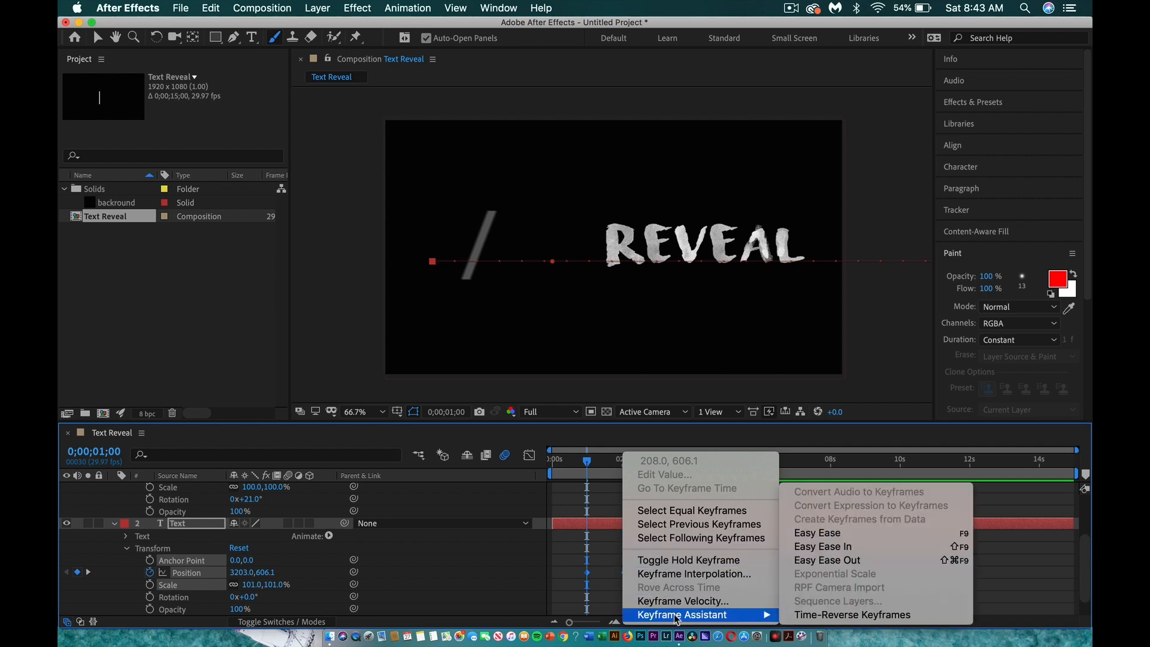
pyautogui.click(849, 534)
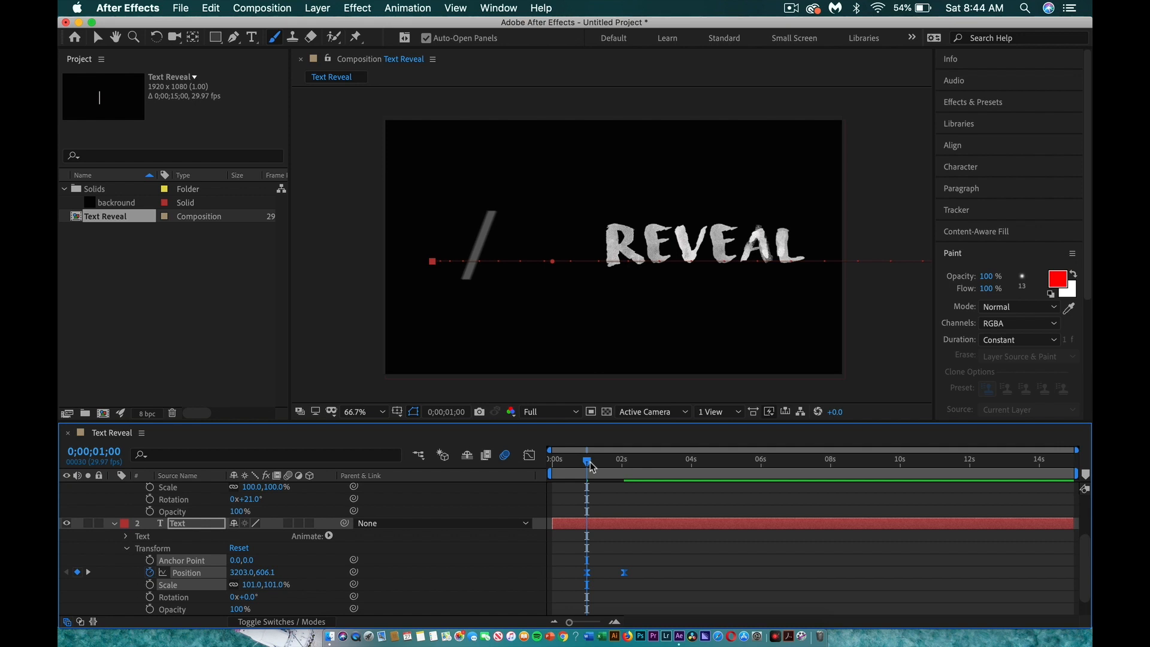
# - Play back the eased Text slide-in from the start of the composition
pyautogui.moveTo(590, 466); pyautogui.dragTo(483, 478)
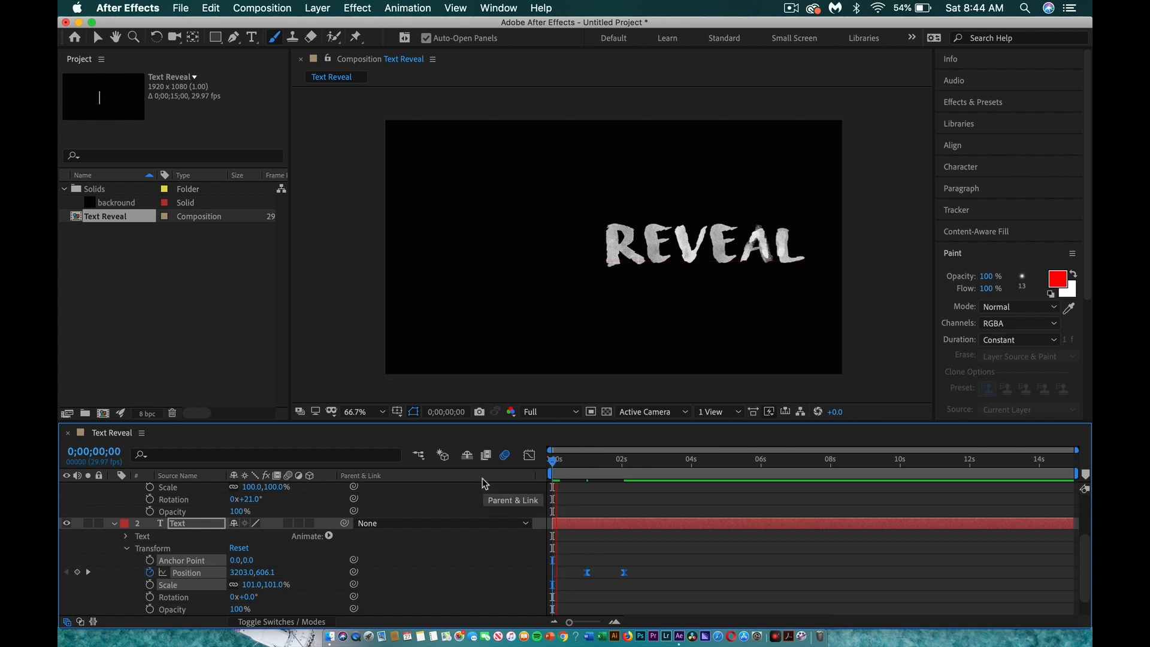
pyautogui.press('space')
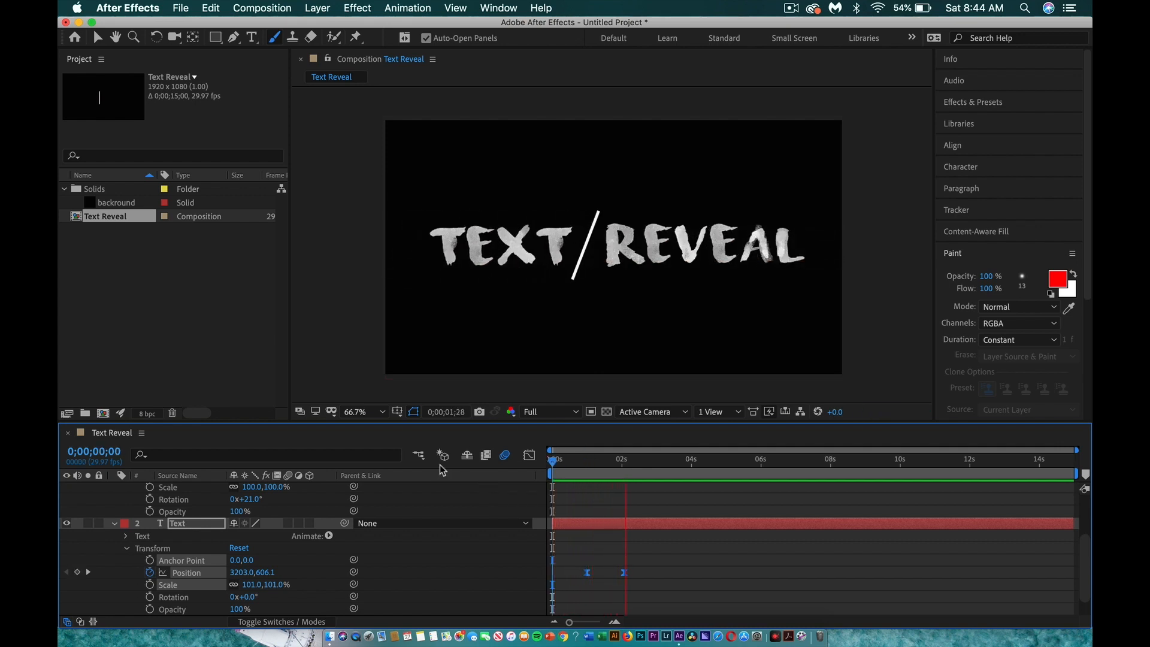
pyautogui.press('space')
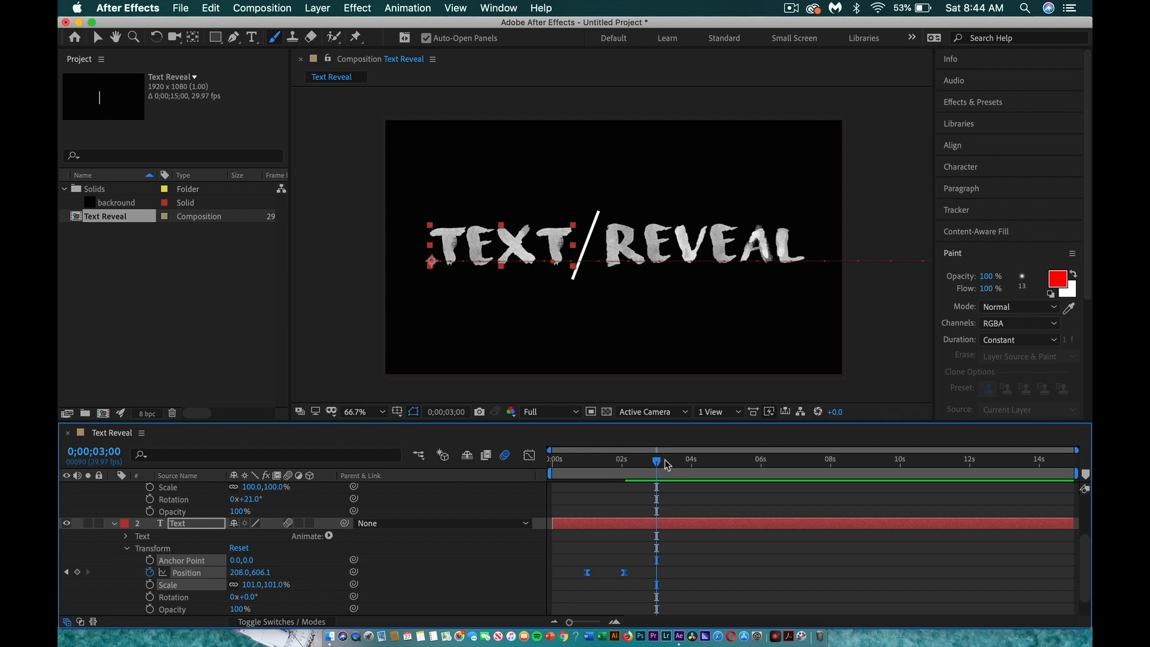
# - Create a black 1920 x 1080 px solid layer with the default name, Dark Orange Solid 1
pyautogui.moveTo(657, 461); pyautogui.dragTo(588, 472)
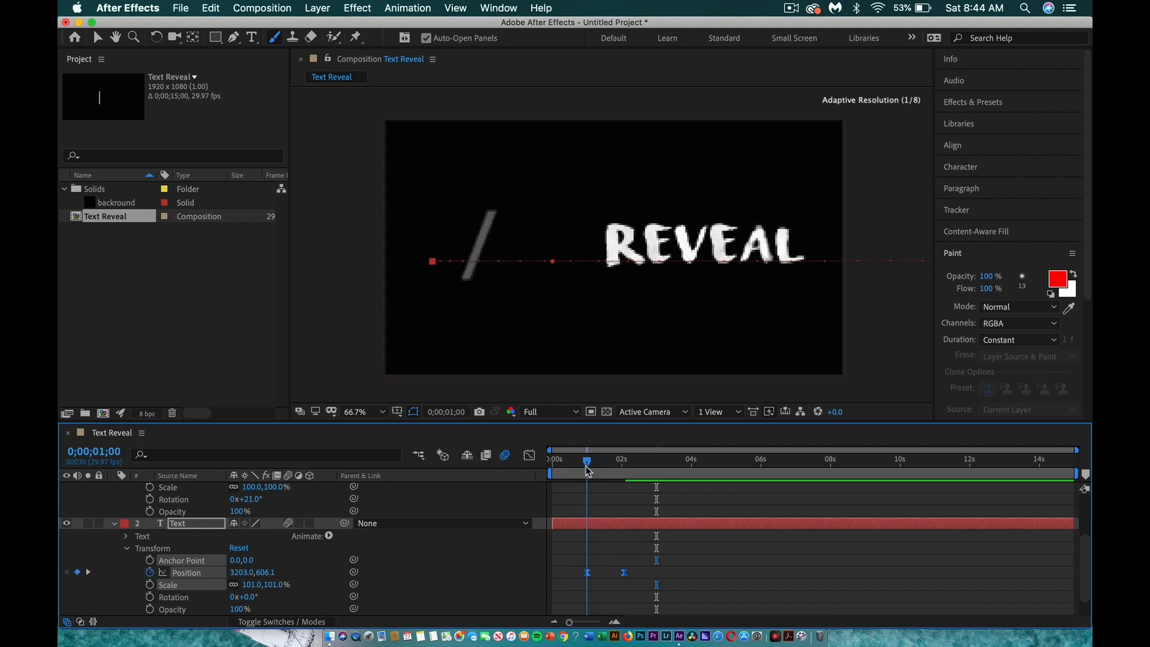
pyautogui.click(324, 6)
pyautogui.moveTo(330, 26)
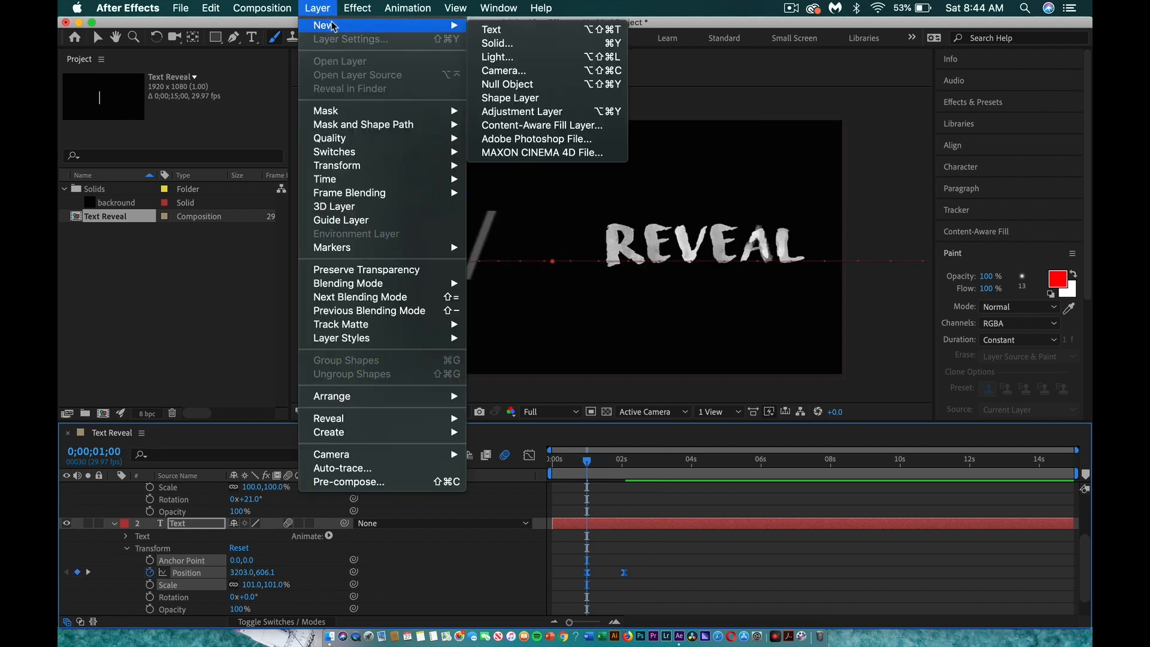
pyautogui.click(501, 44)
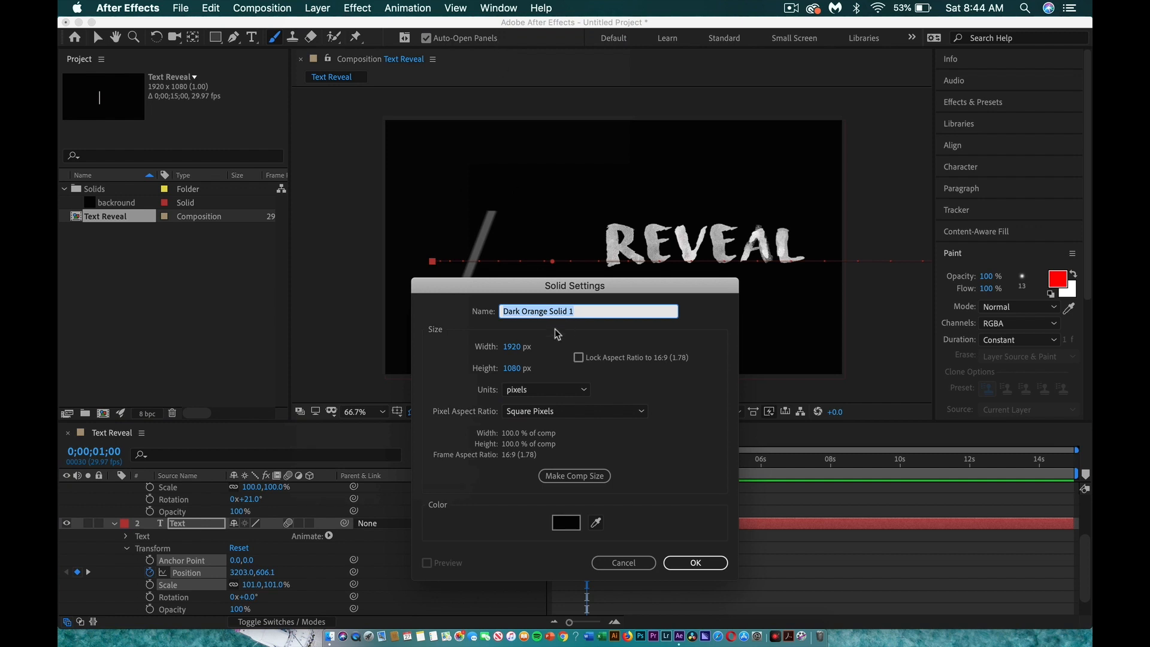
pyautogui.click(689, 562)
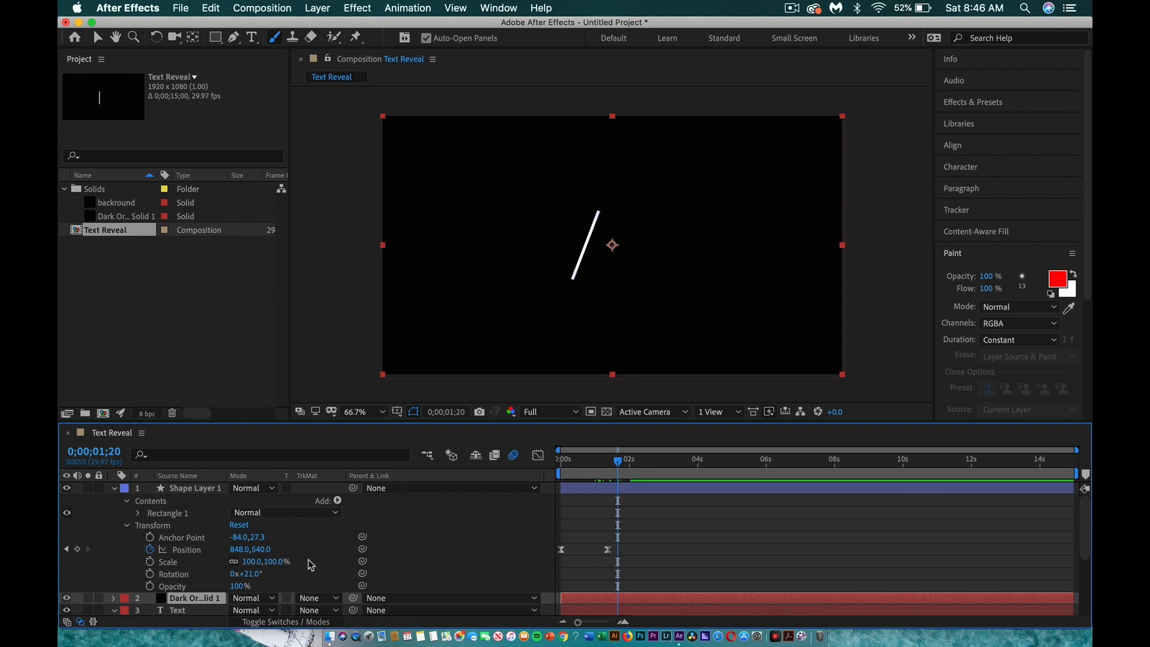
# - Set the Text layer's track matte to Alpha Matte "Dark Orange Solid 1"
pyautogui.scroll(-4, 313, 563)
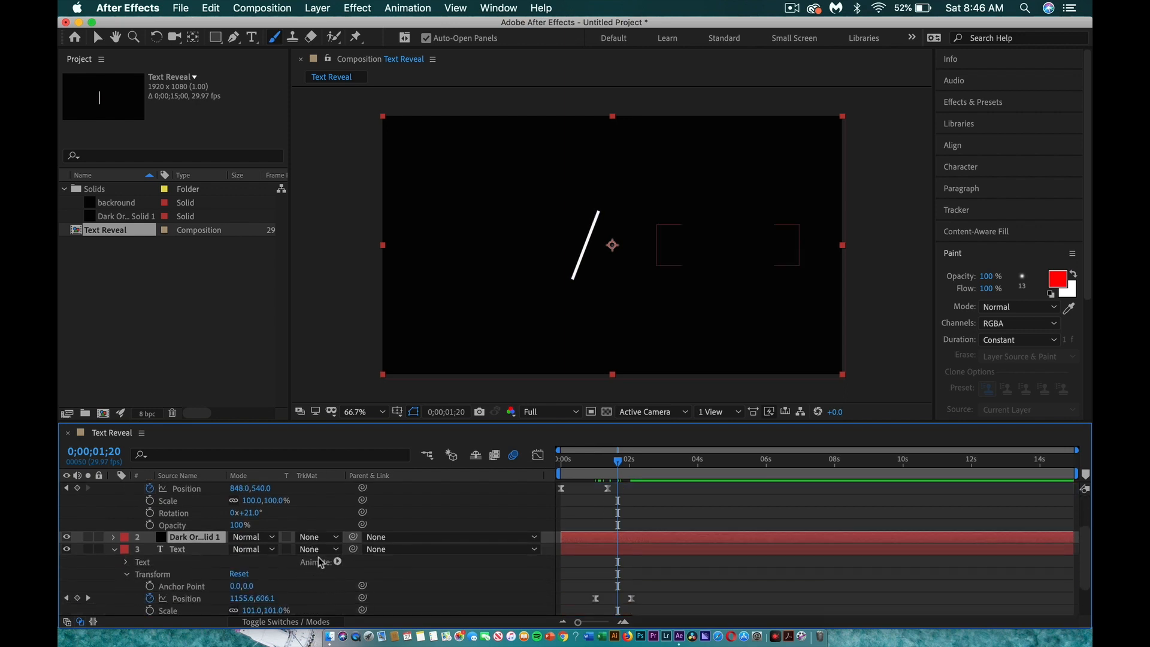
pyautogui.click(335, 548)
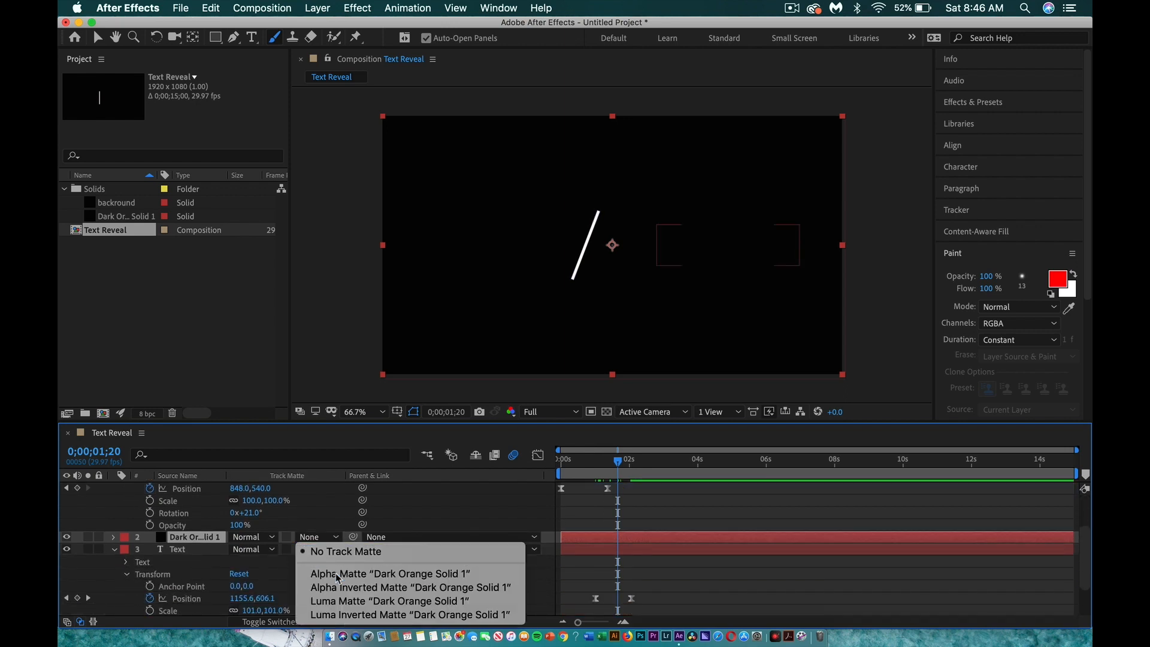
pyautogui.click(336, 573)
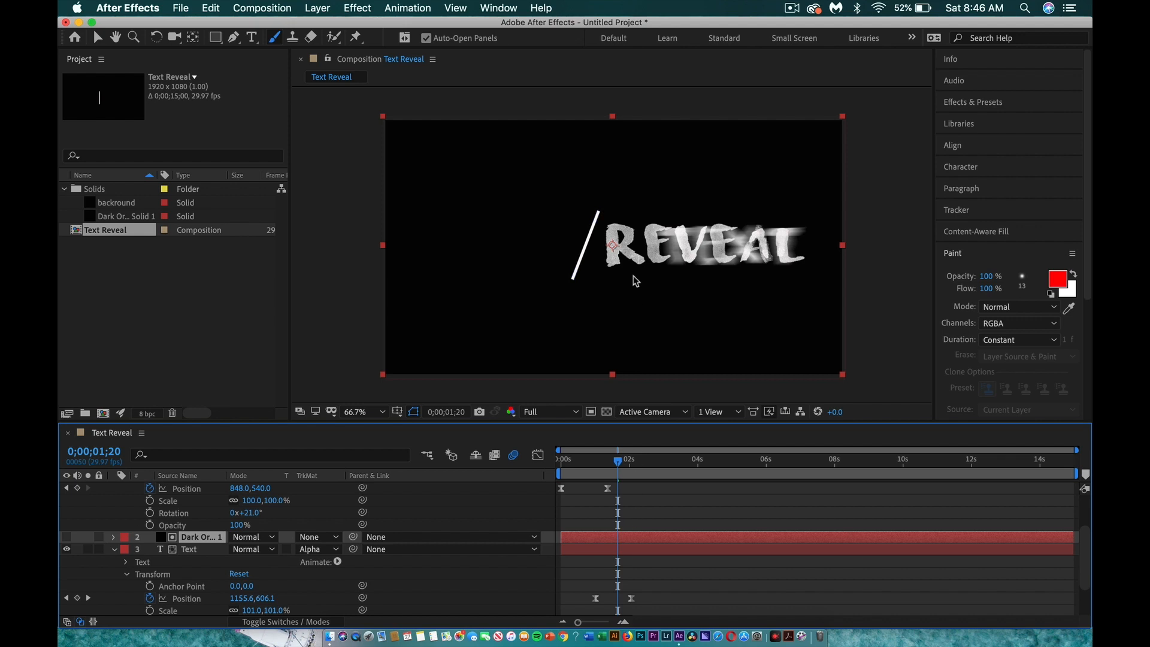
# - At 0;00;02;03, rotate the matte solid to 20° and move it to position -69, 345 so its right edge follows the slash
pyautogui.moveTo(619, 462)
pyautogui.mouseDown()
pyautogui.moveTo(601, 461)
pyautogui.moveTo(634, 459)
pyautogui.mouseUp()
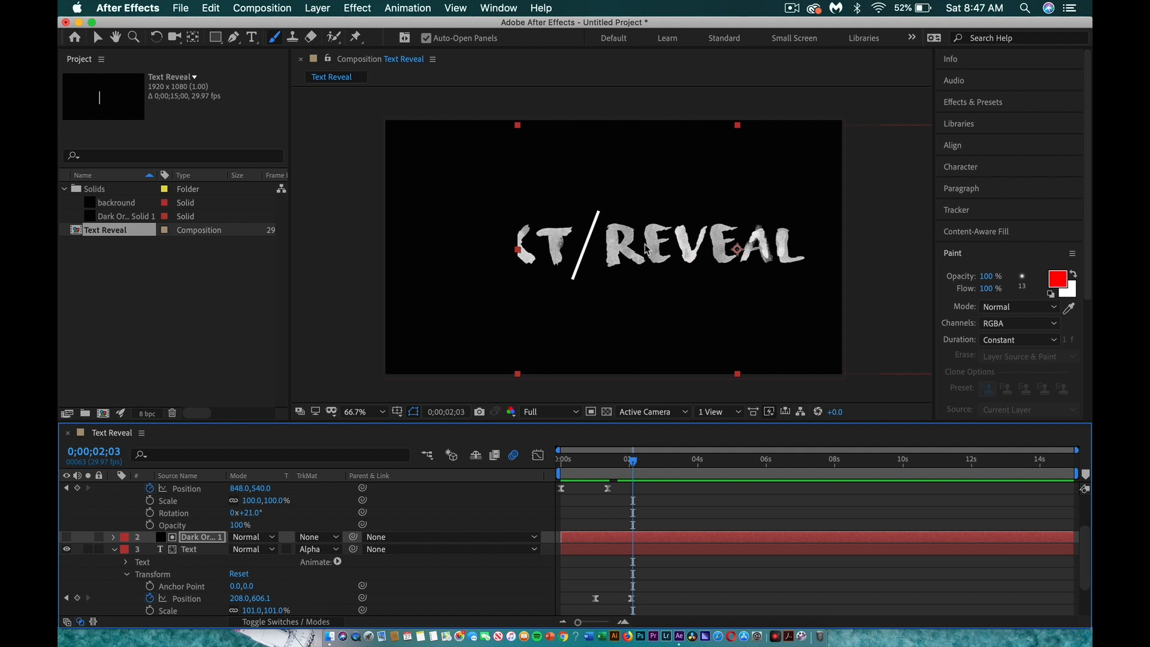
pyautogui.moveTo(704, 243); pyautogui.dragTo(354, 223)
pyautogui.click(113, 537)
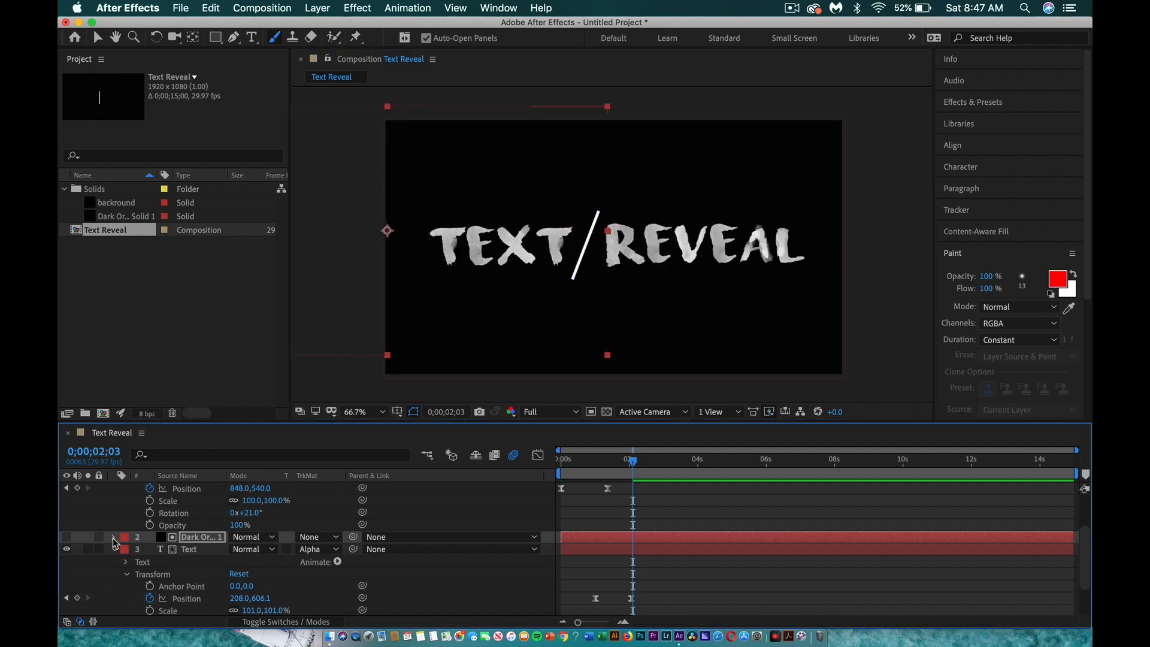
pyautogui.click(126, 548)
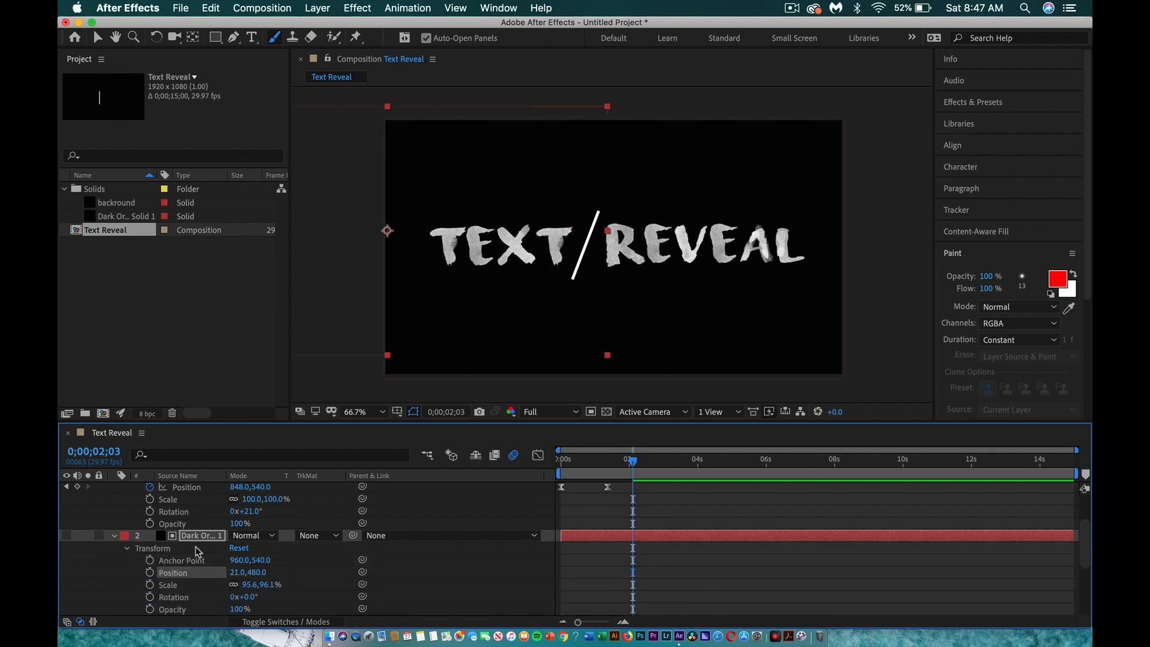
pyautogui.scroll(-2, 198, 551)
pyautogui.moveTo(245, 573)
pyautogui.mouseDown()
pyautogui.moveTo(272, 574)
pyautogui.moveTo(261, 573)
pyautogui.mouseUp()
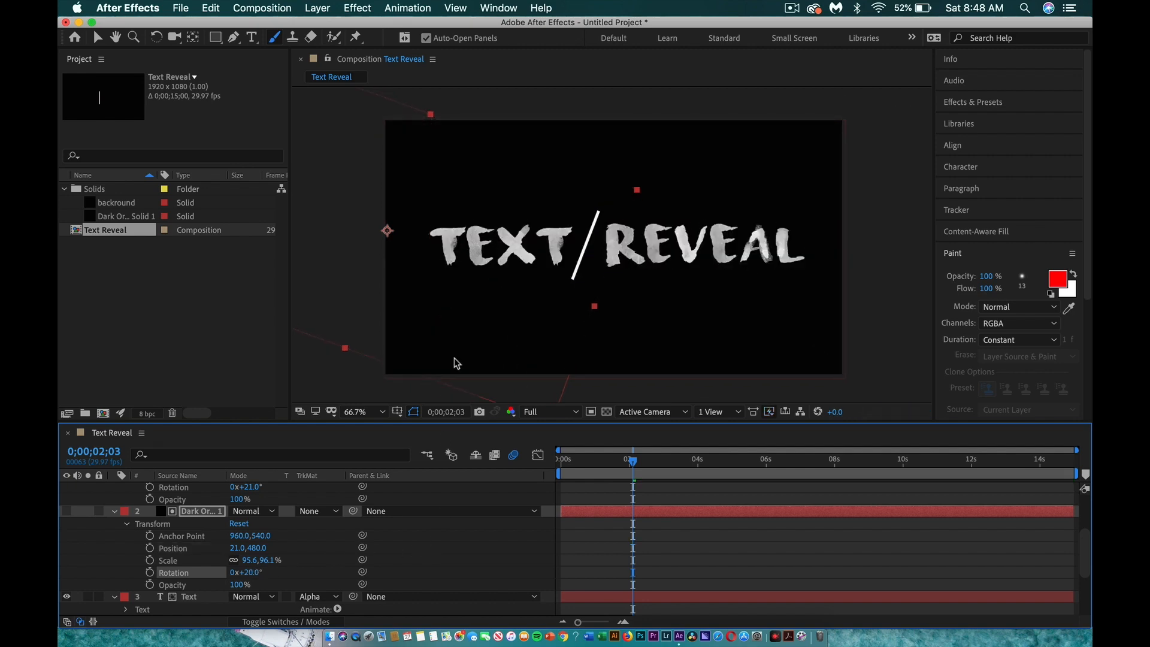
pyautogui.click(547, 236)
pyautogui.moveTo(546, 236); pyautogui.dragTo(525, 203)
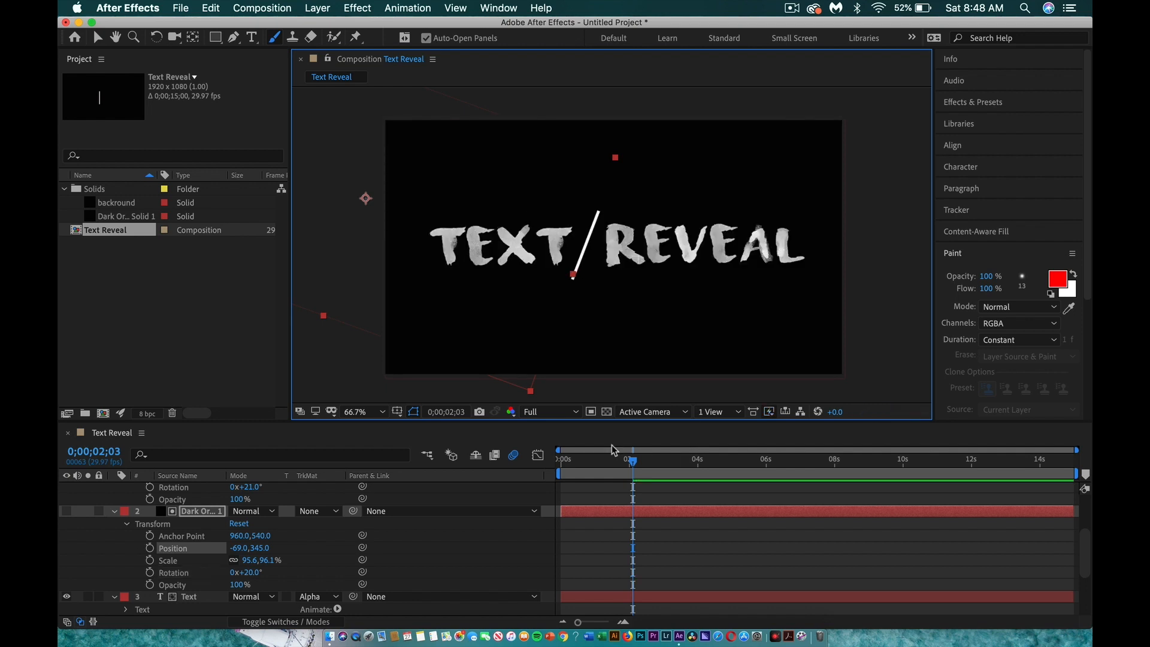
# - Play back the matted Text reveal from the start twice and scrub through the frames around 0;00;02;00
pyautogui.moveTo(635, 461); pyautogui.dragTo(385, 462)
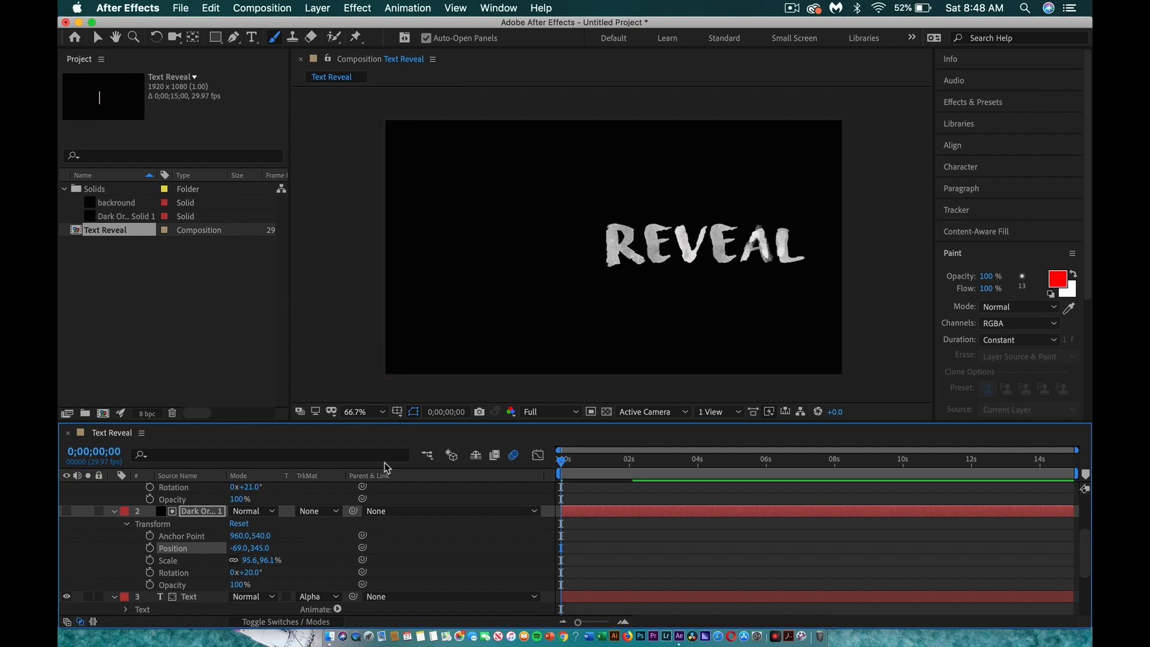
pyautogui.press('space')
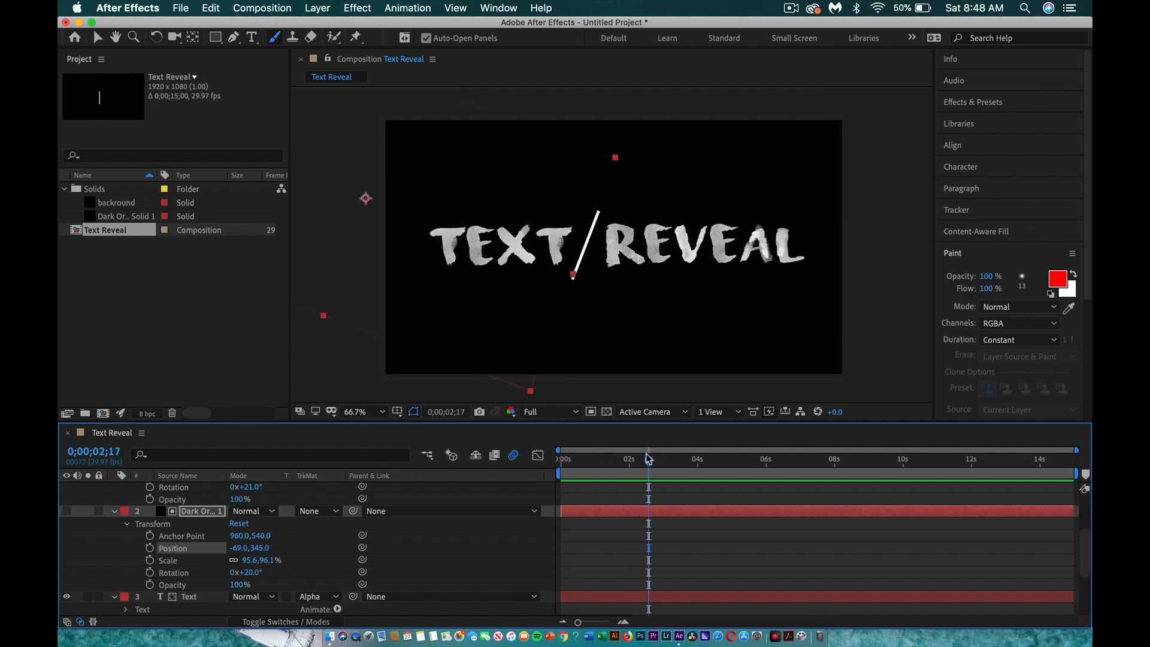
pyautogui.press('space')
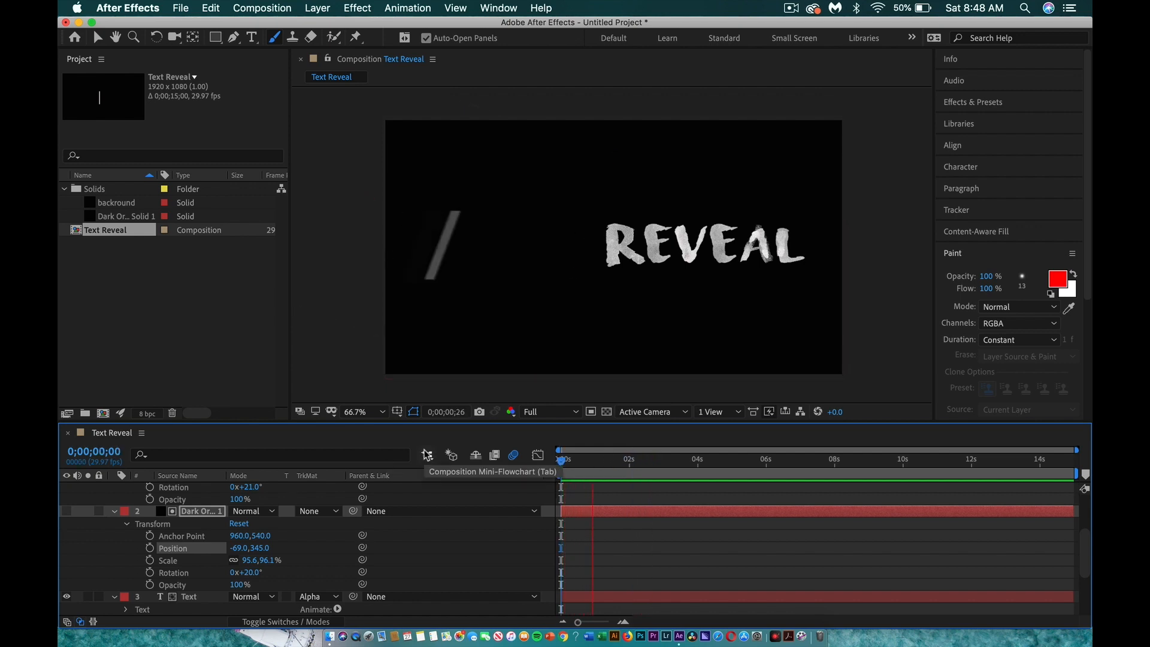
pyautogui.press('space')
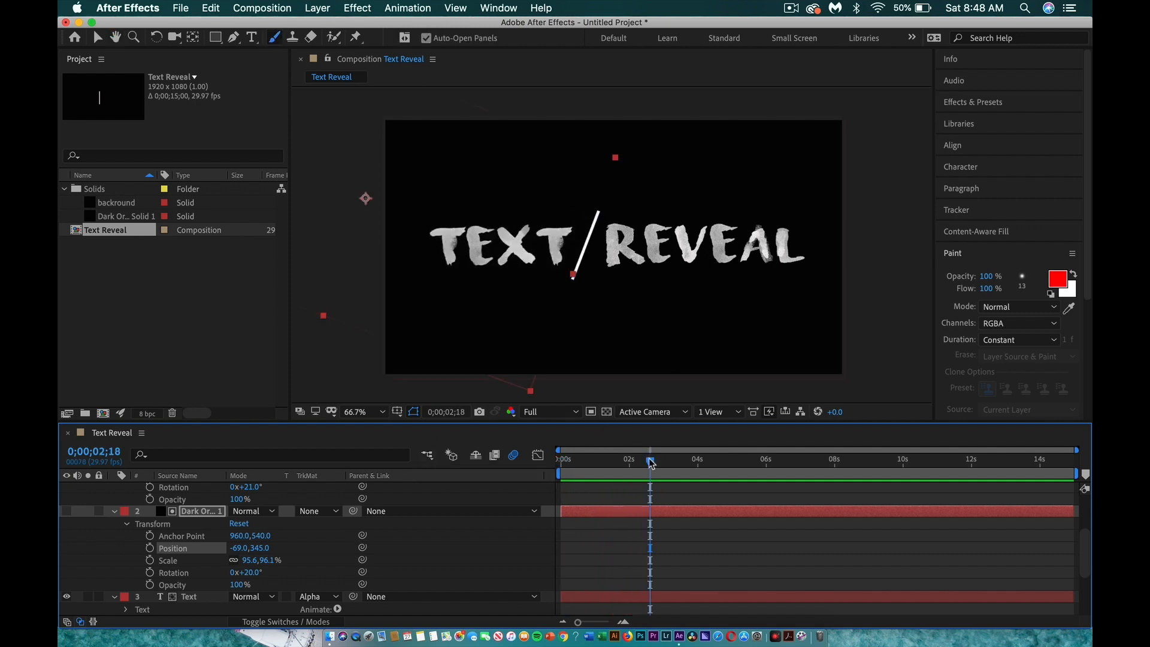
pyautogui.moveTo(651, 462); pyautogui.dragTo(628, 463)
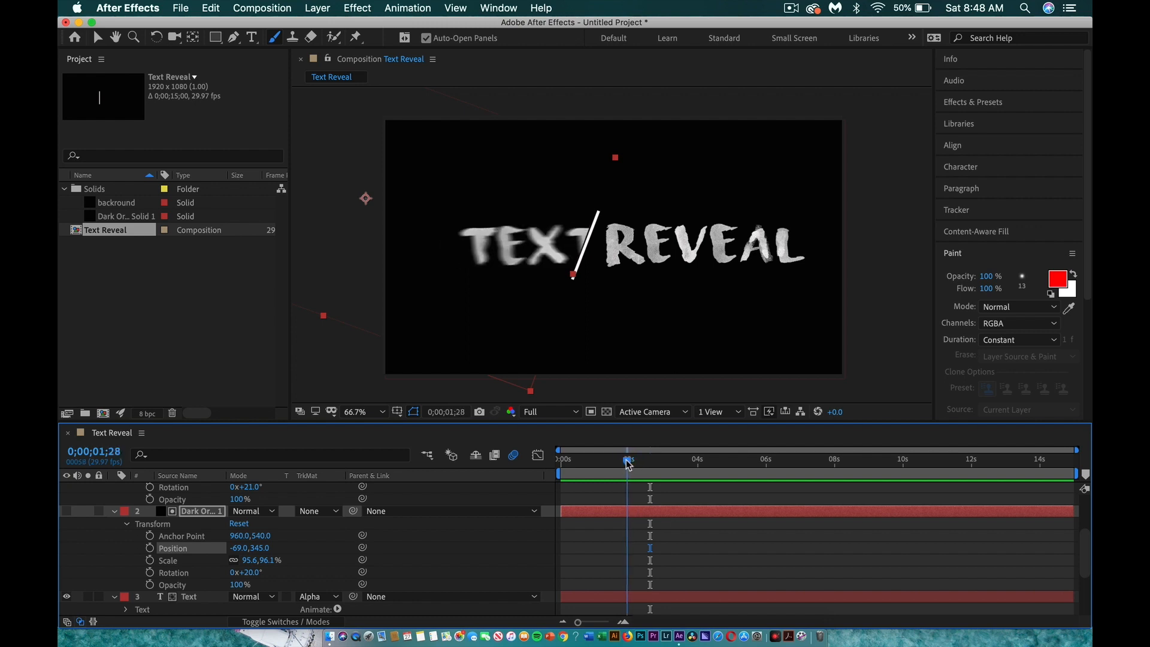
pyautogui.moveTo(628, 464); pyautogui.dragTo(652, 477)
# - Collapse the properties of Shape Layer 1, the matte solid and the Text layer, leaving only the Reveal layer's properties expanded
pyautogui.scroll(-5, 644, 545)
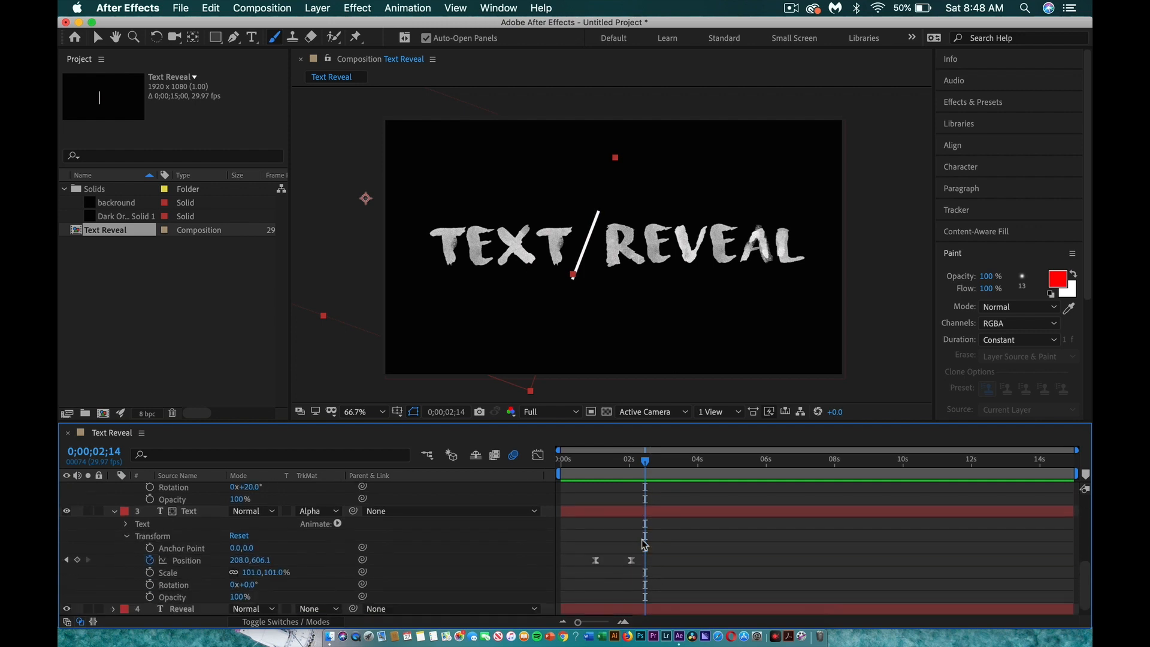
pyautogui.scroll(-1, 644, 545)
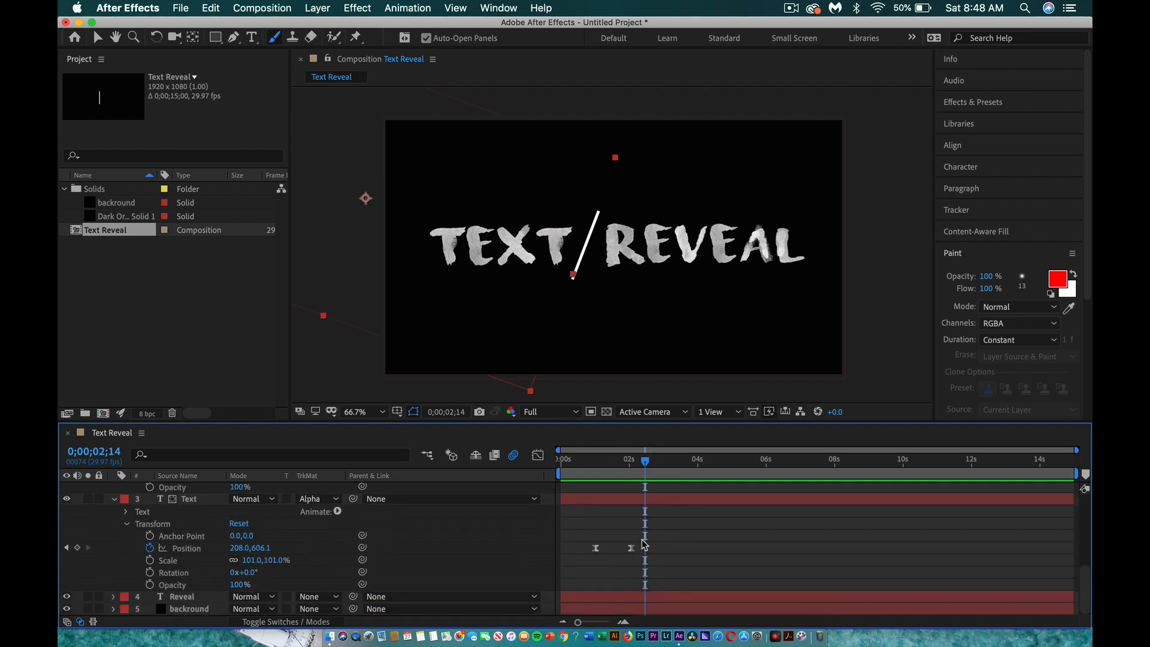
pyautogui.click(113, 598)
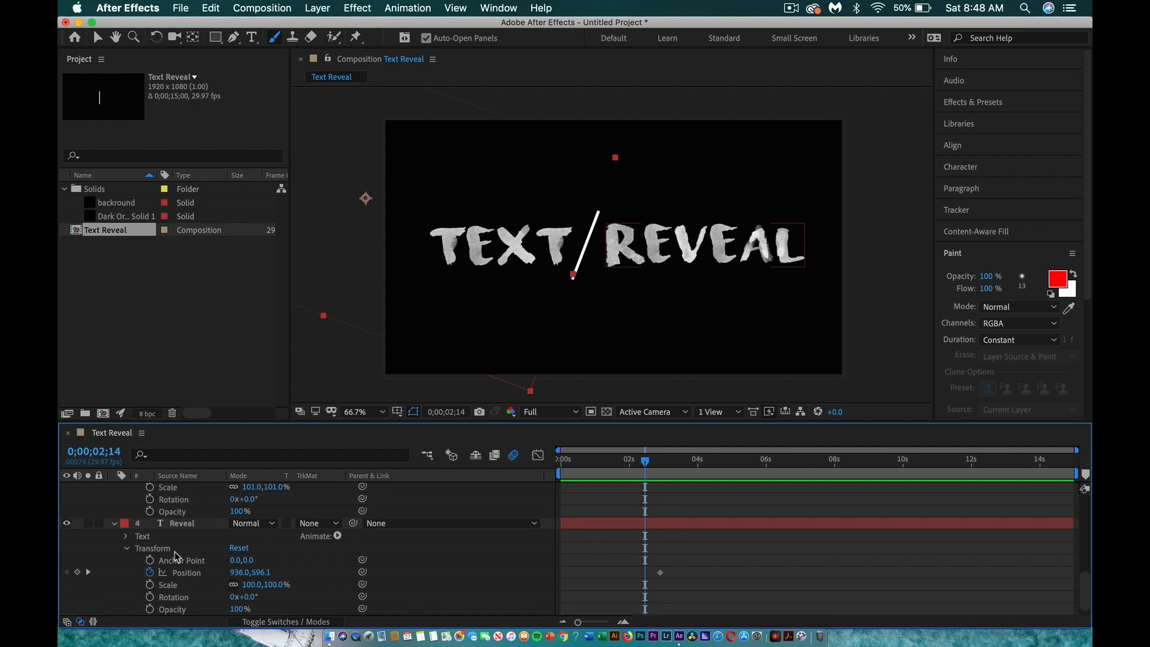
pyautogui.click(113, 525)
pyautogui.scroll(3, 113, 525)
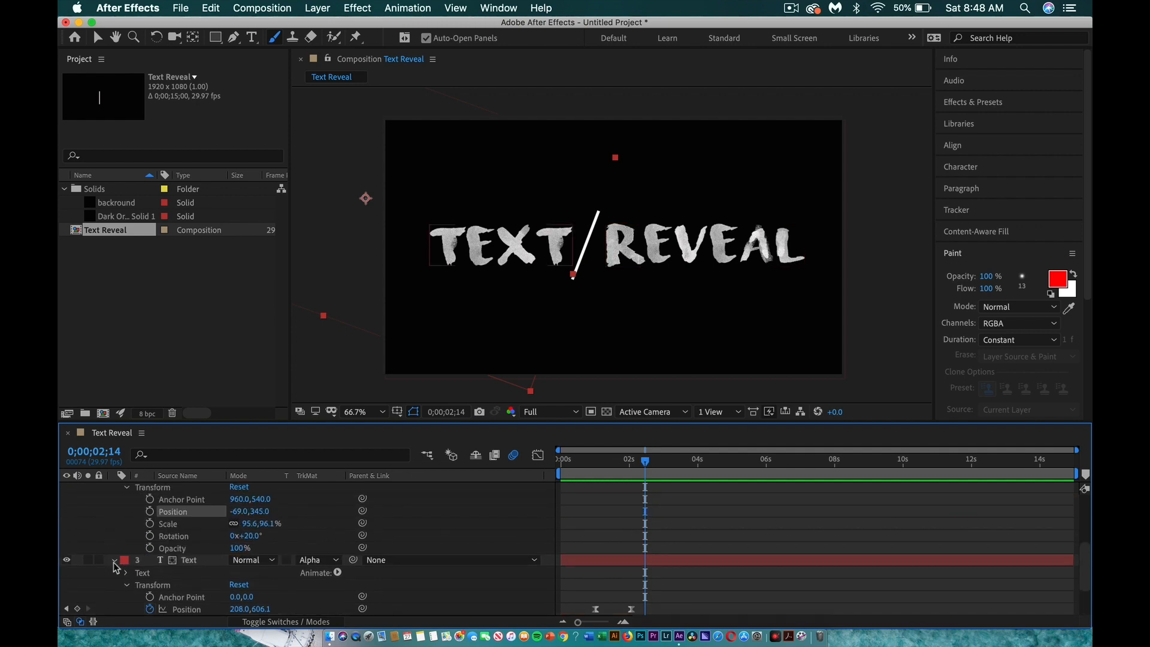
pyautogui.click(113, 561)
pyautogui.click(115, 500)
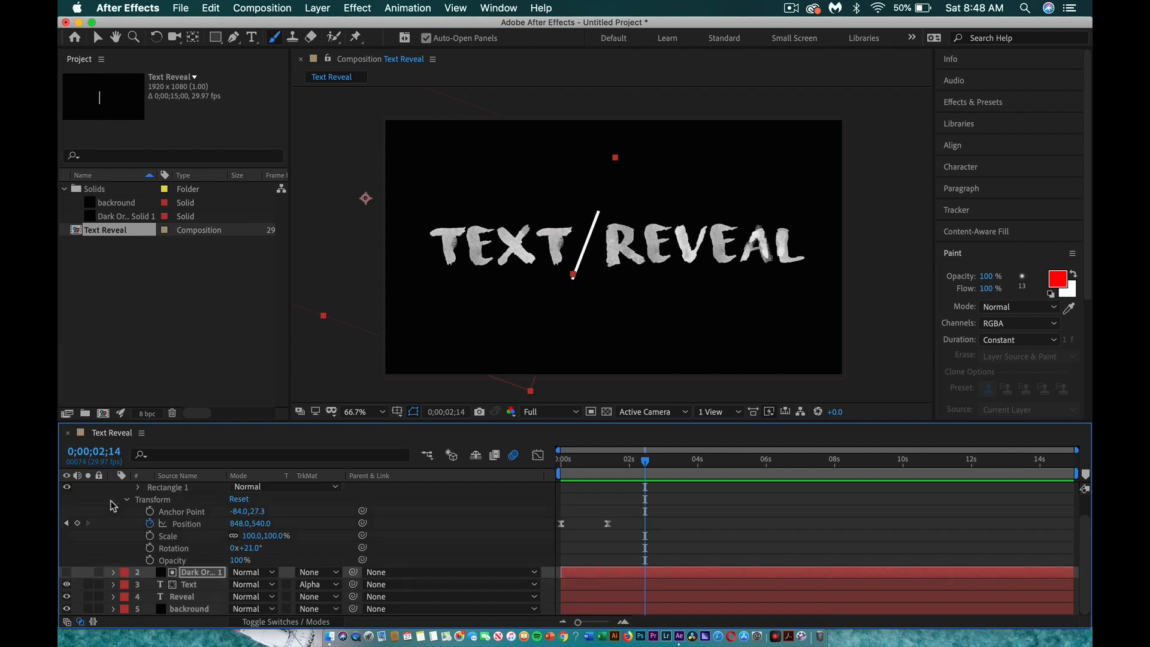
pyautogui.scroll(2, 116, 490)
pyautogui.click(114, 489)
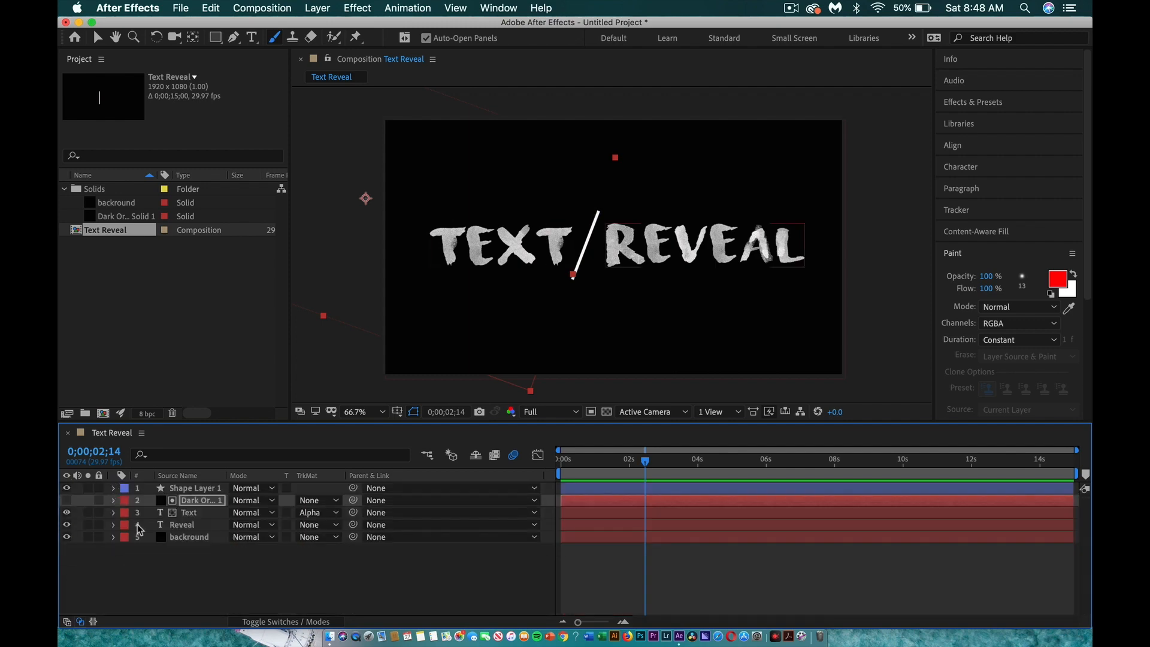
pyautogui.click(113, 523)
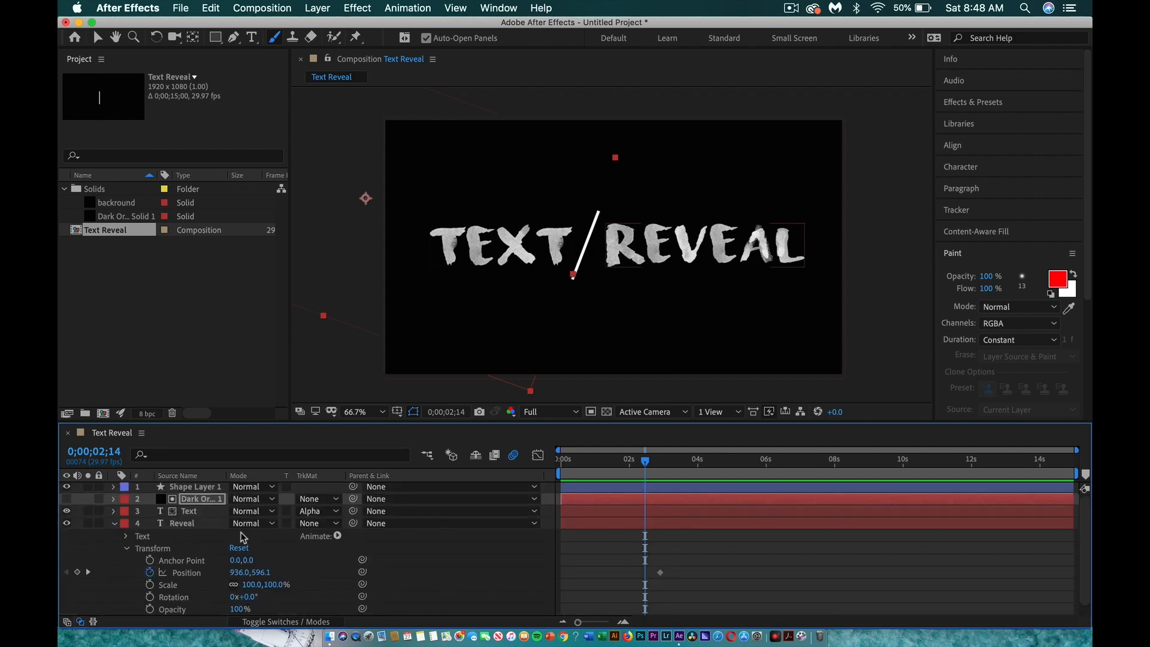
# - At 0;00;01;27, keyframe the Reveal layer's position at -1939, 596.1 so the word starts far off the frame's left side
pyautogui.scroll(-1, 243, 538)
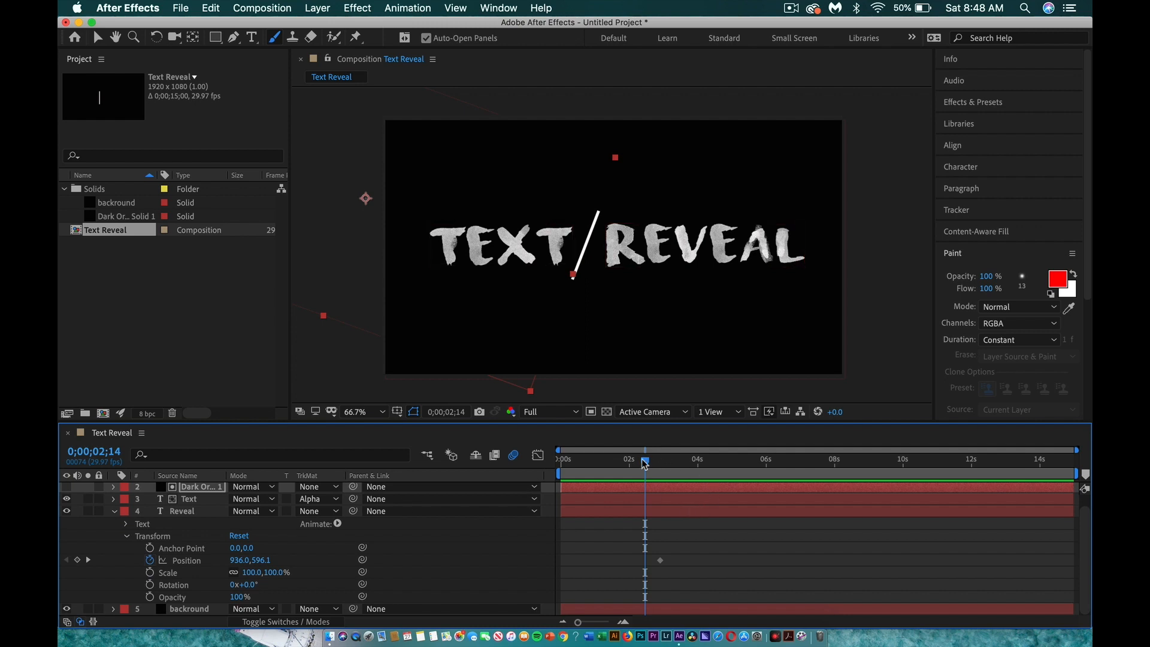
pyautogui.moveTo(645, 461); pyautogui.dragTo(625, 462)
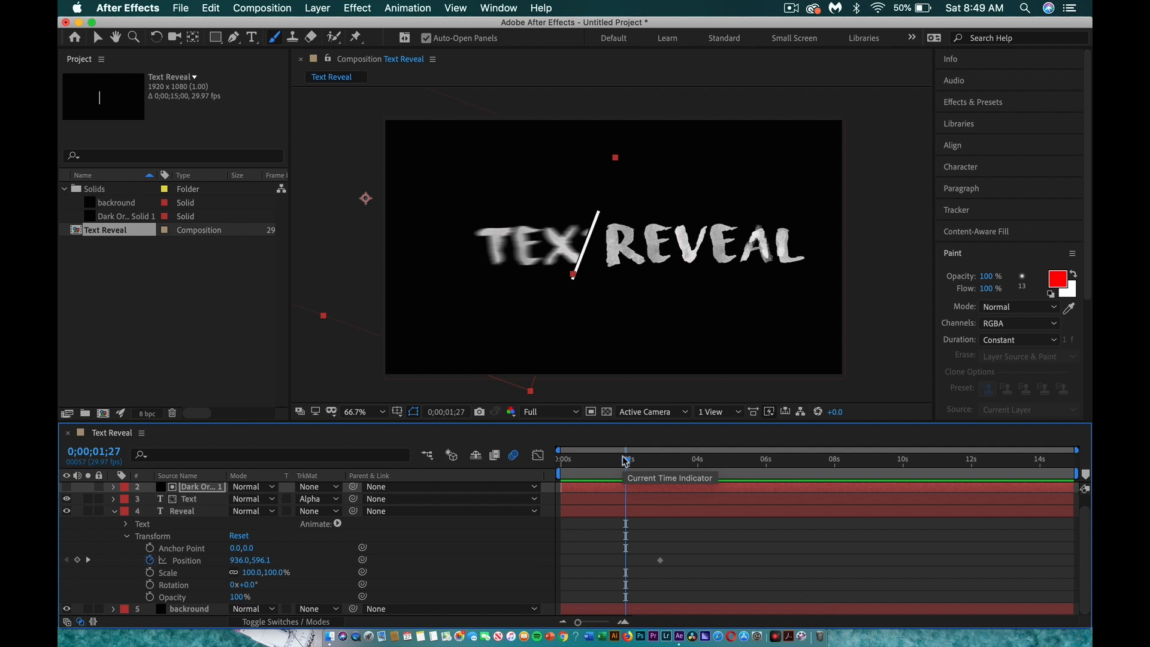
pyautogui.click(239, 560)
pyautogui.write('680')
pyautogui.press('Return')
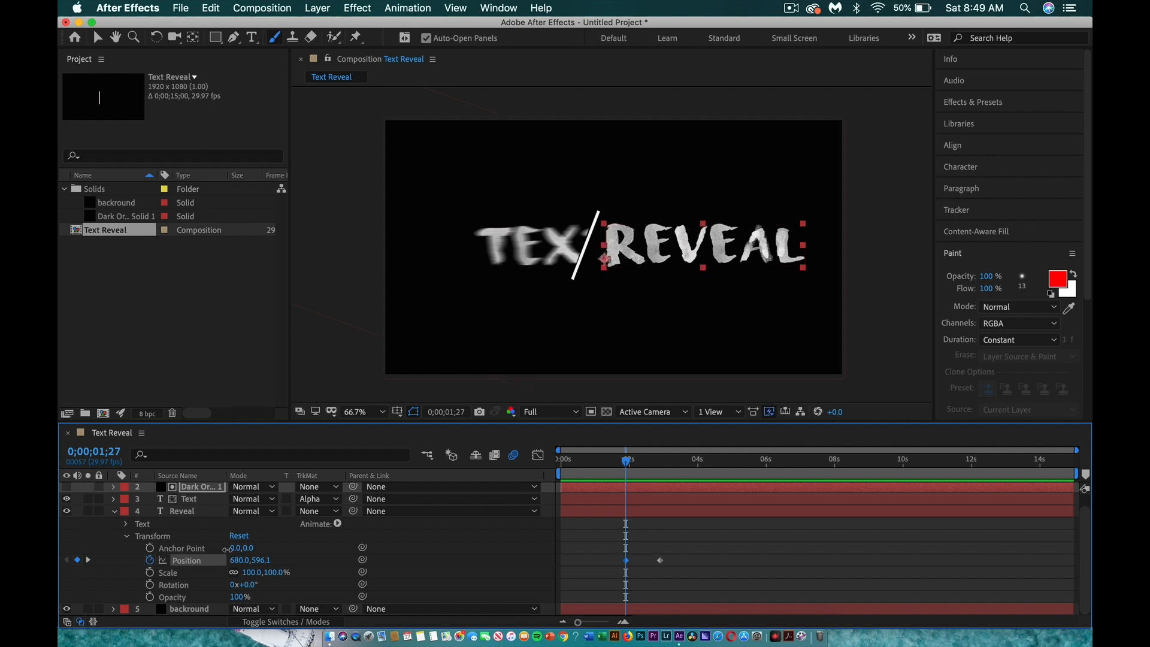
pyautogui.moveTo(239, 560); pyautogui.dragTo(235, 560)
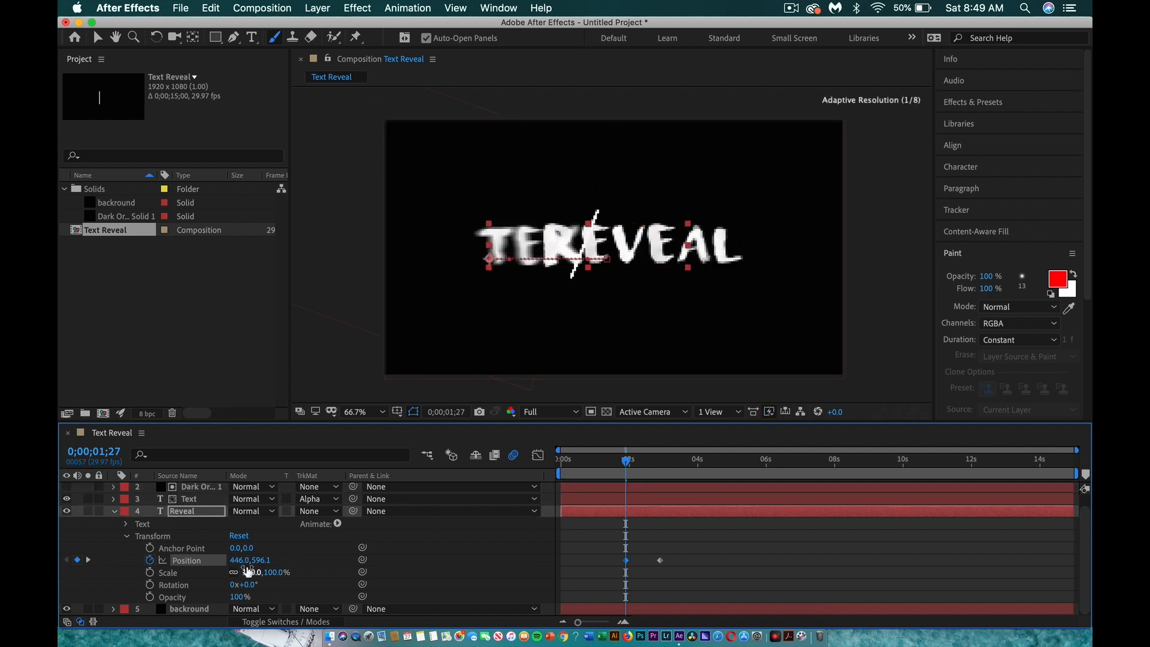
pyautogui.moveTo(243, 560); pyautogui.dragTo(102, 556)
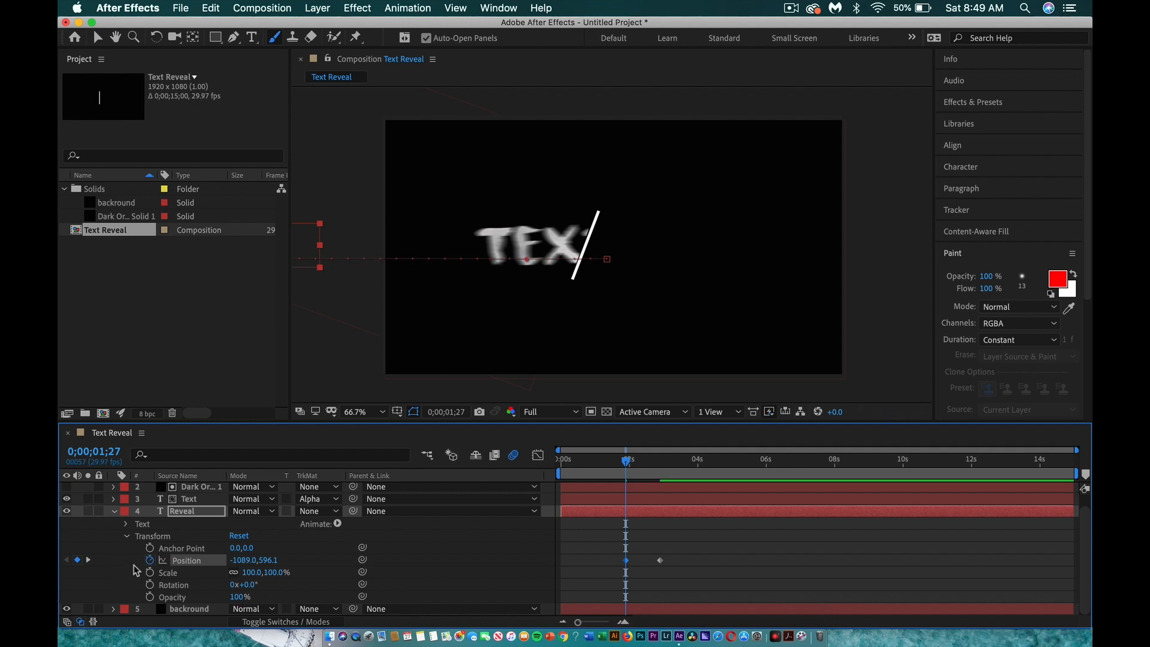
pyautogui.moveTo(247, 560); pyautogui.dragTo(77, 580)
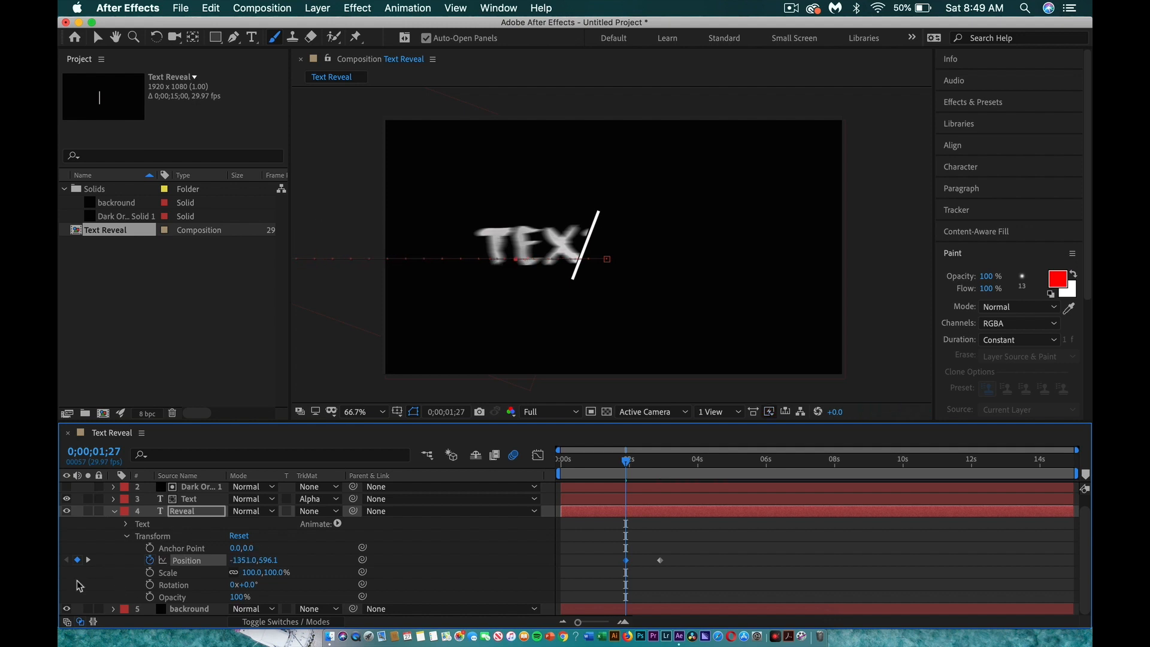
pyautogui.moveTo(244, 560); pyautogui.dragTo(61, 584)
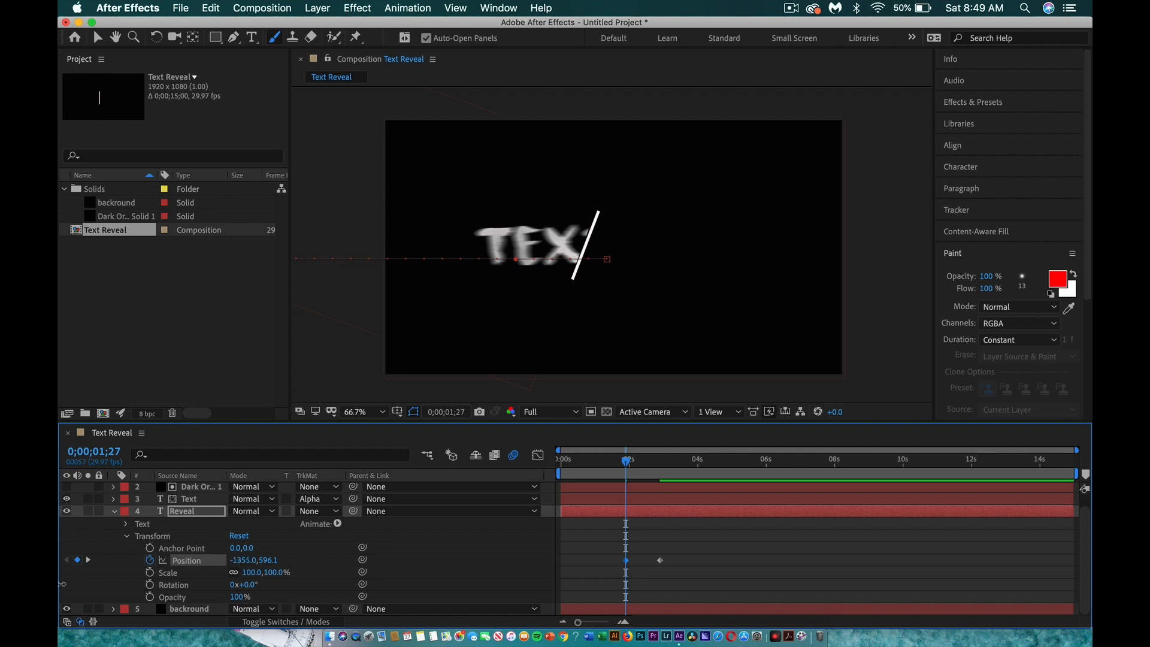
pyautogui.moveTo(246, 560); pyautogui.dragTo(61, 591)
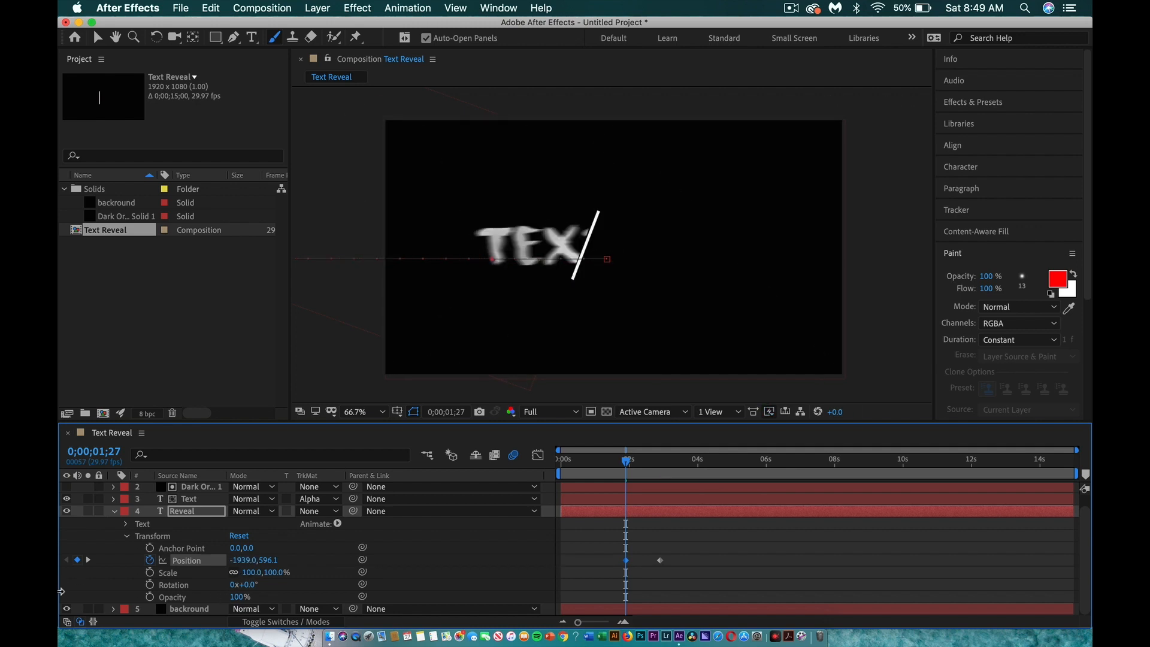
# - Enable motion blur on the Reveal layer and apply Easy Ease to both of its position keyframes
pyautogui.click(276, 623)
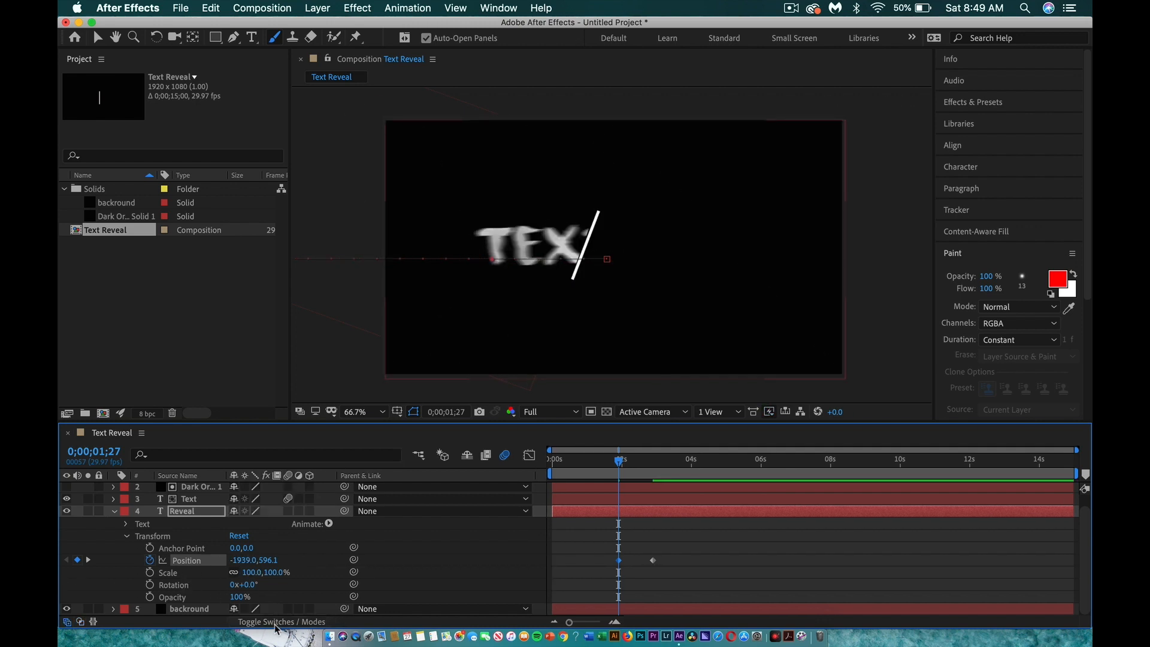
pyautogui.click(289, 511)
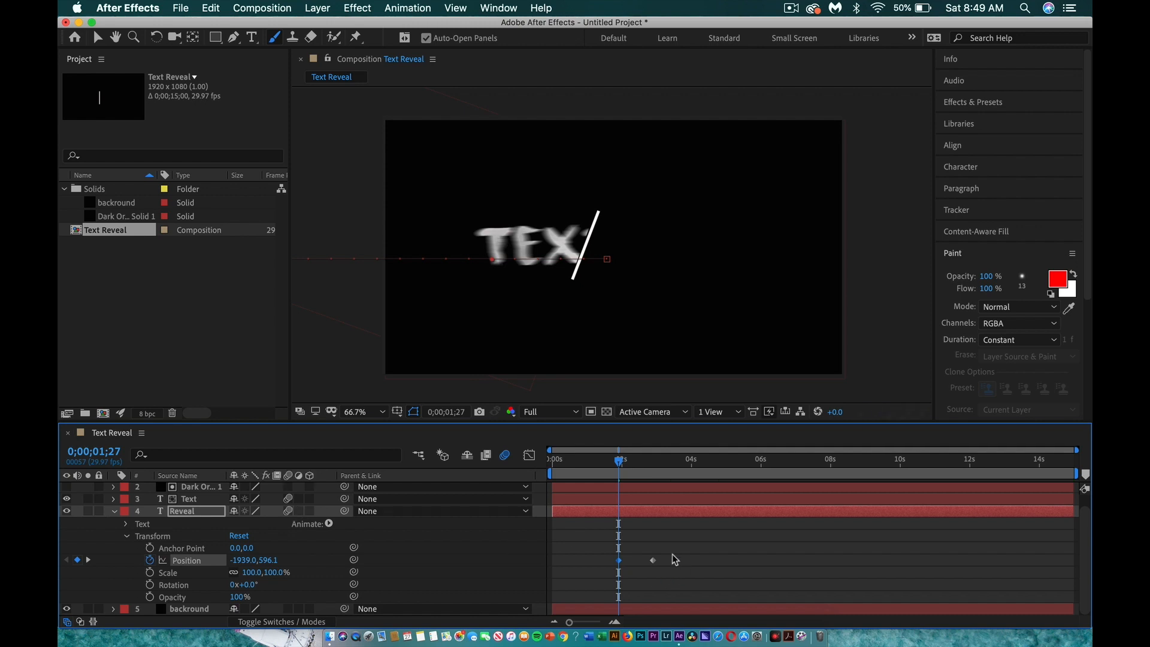
pyautogui.moveTo(666, 544); pyautogui.dragTo(633, 566)
pyautogui.rightClick(652, 560)
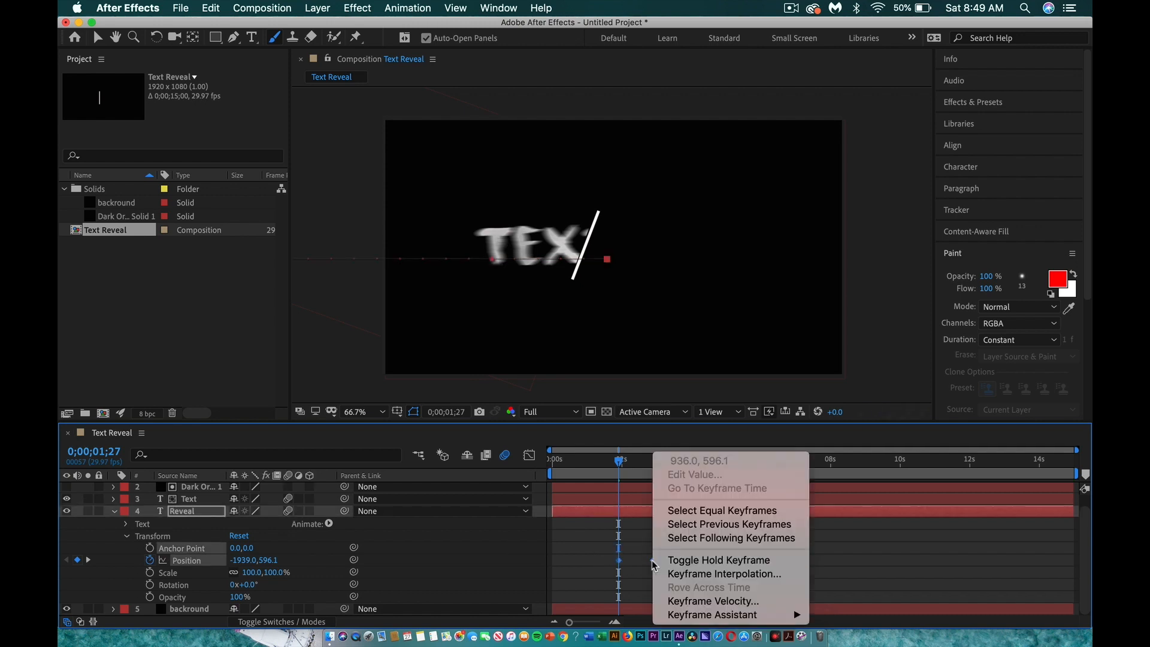
pyautogui.moveTo(701, 622)
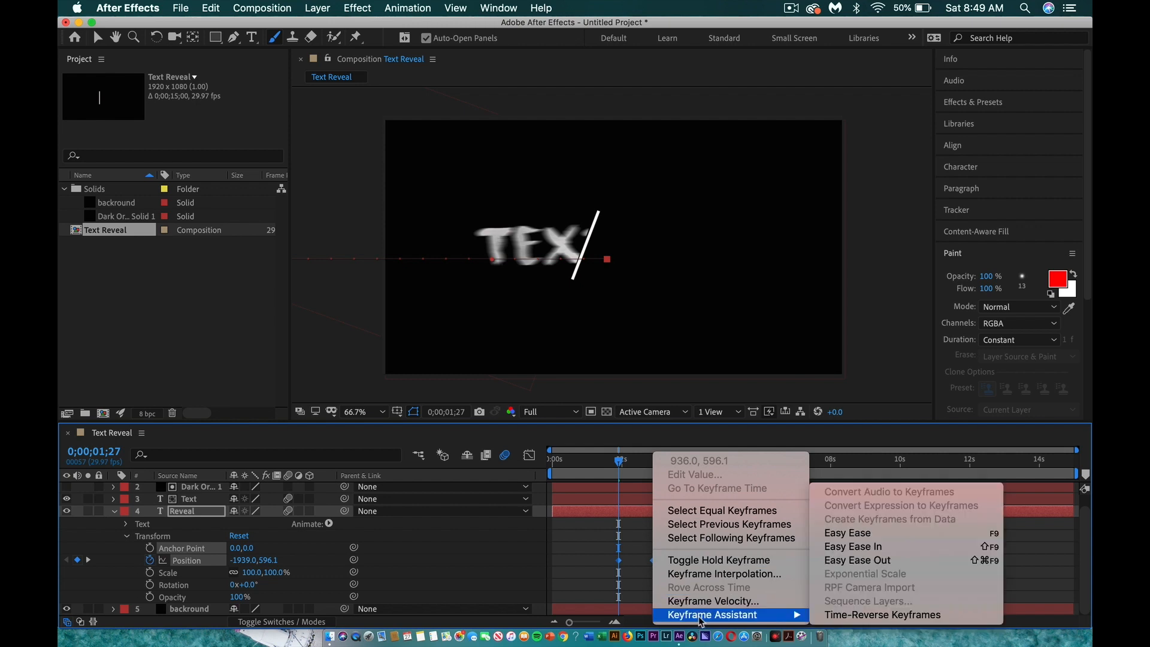
pyautogui.click(858, 533)
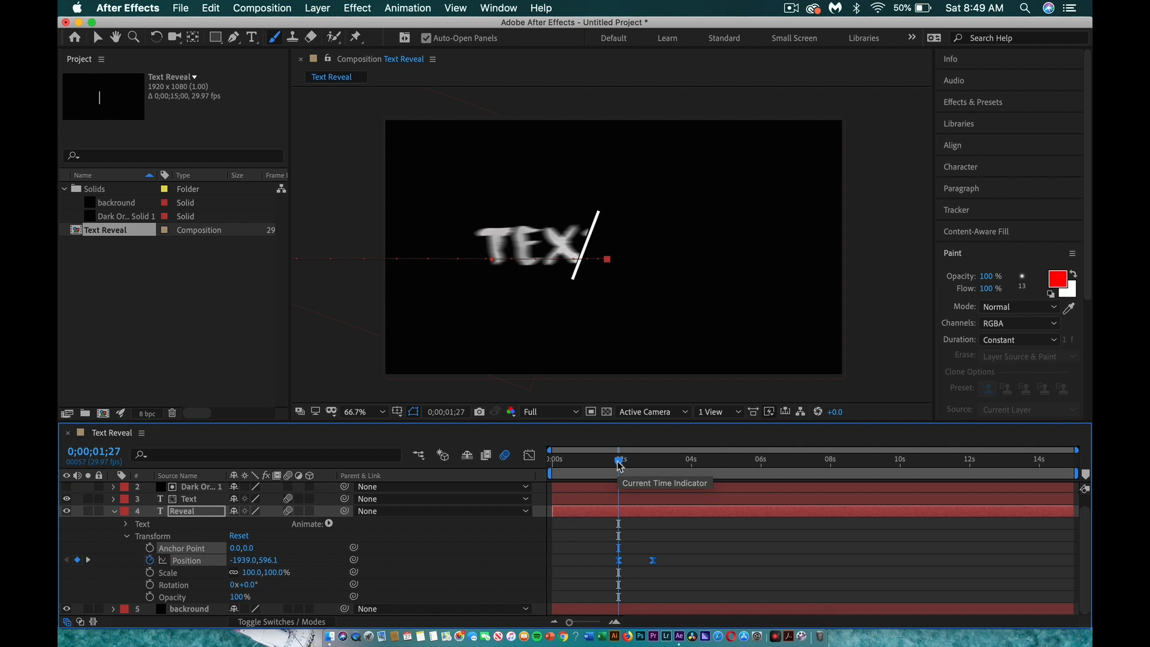
# - Play back the Reveal word's slide-in from 0;00;01;24, then the whole animation from the start
pyautogui.moveTo(619, 465); pyautogui.dragTo(615, 462)
pyautogui.press('space')
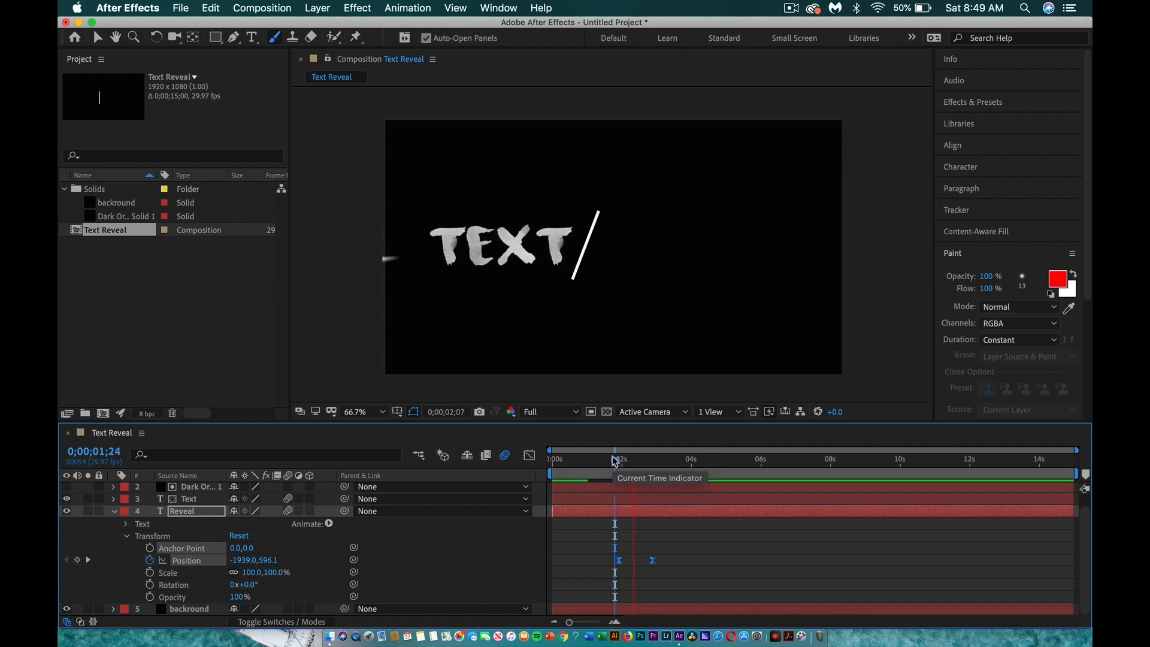
pyautogui.press('space')
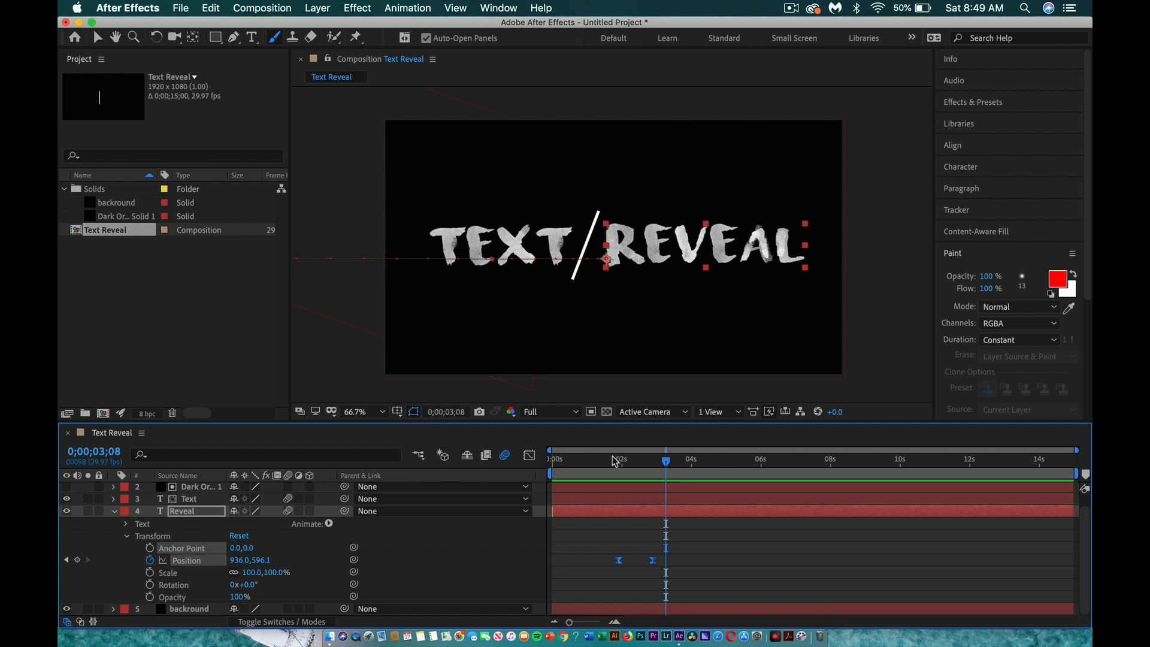
pyautogui.moveTo(666, 461); pyautogui.dragTo(552, 461)
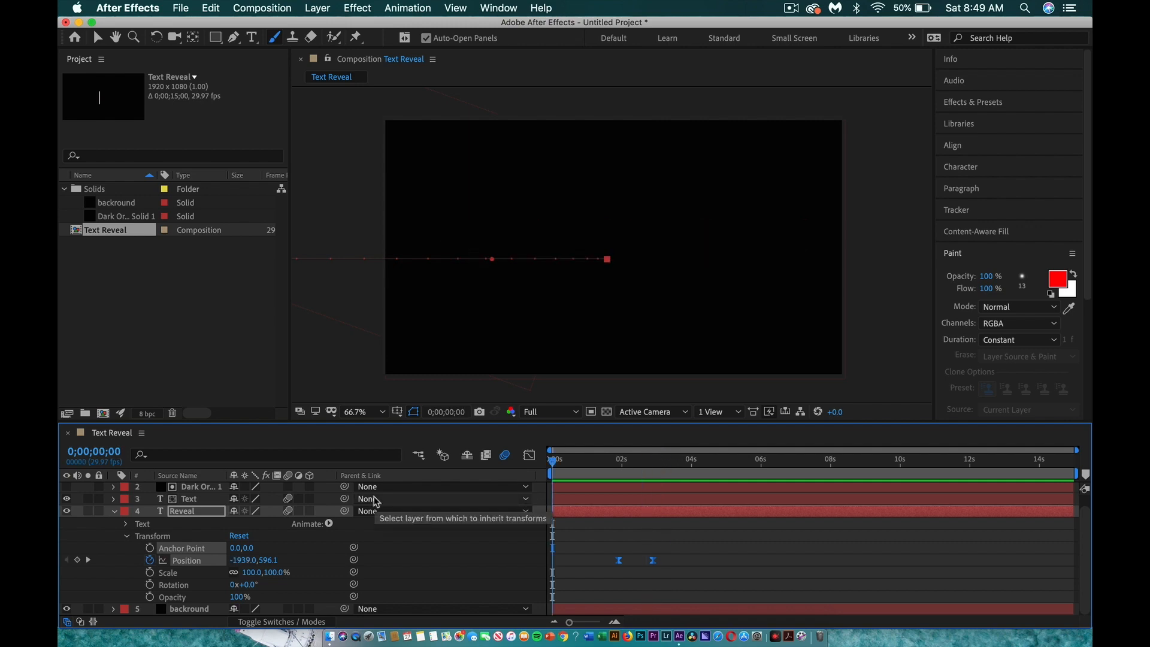
pyautogui.press('space')
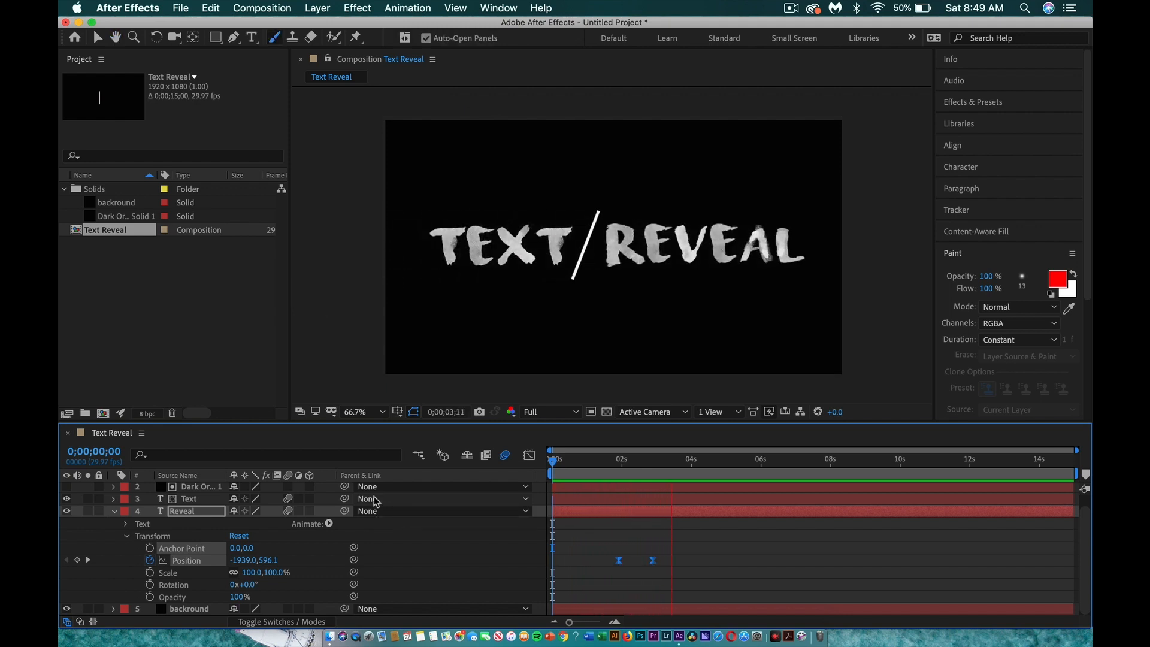
pyautogui.press('space')
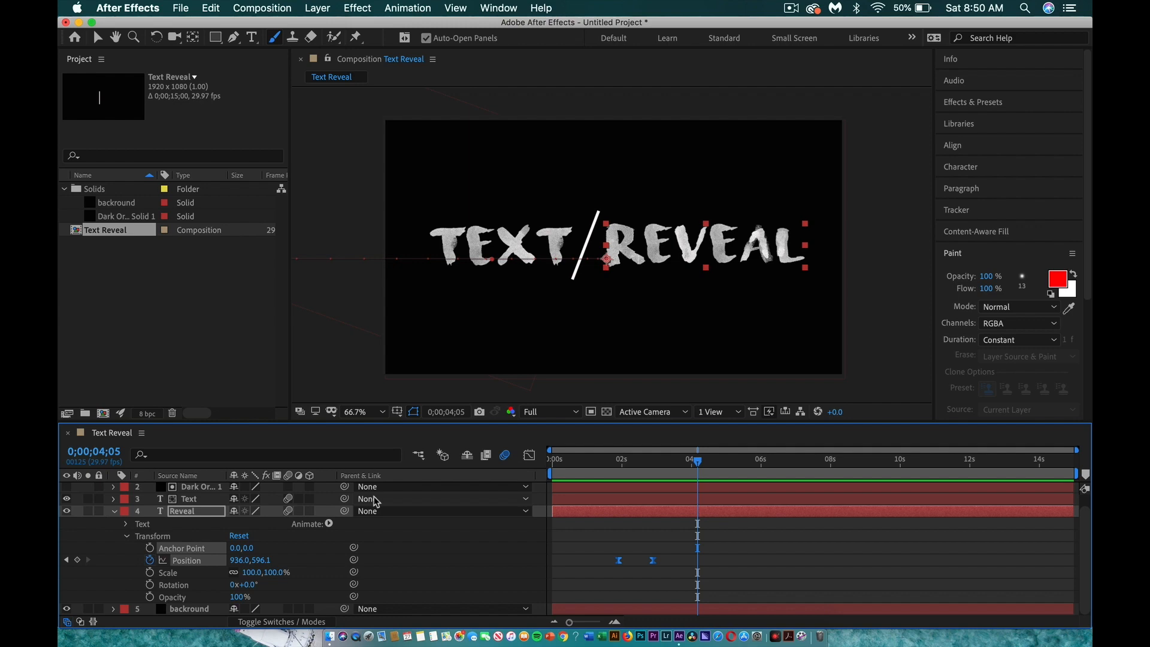
# - Create a 1920 x 1080 black solid named Dark Orange Solid 2 directly above the Reveal layer
pyautogui.click(317, 7)
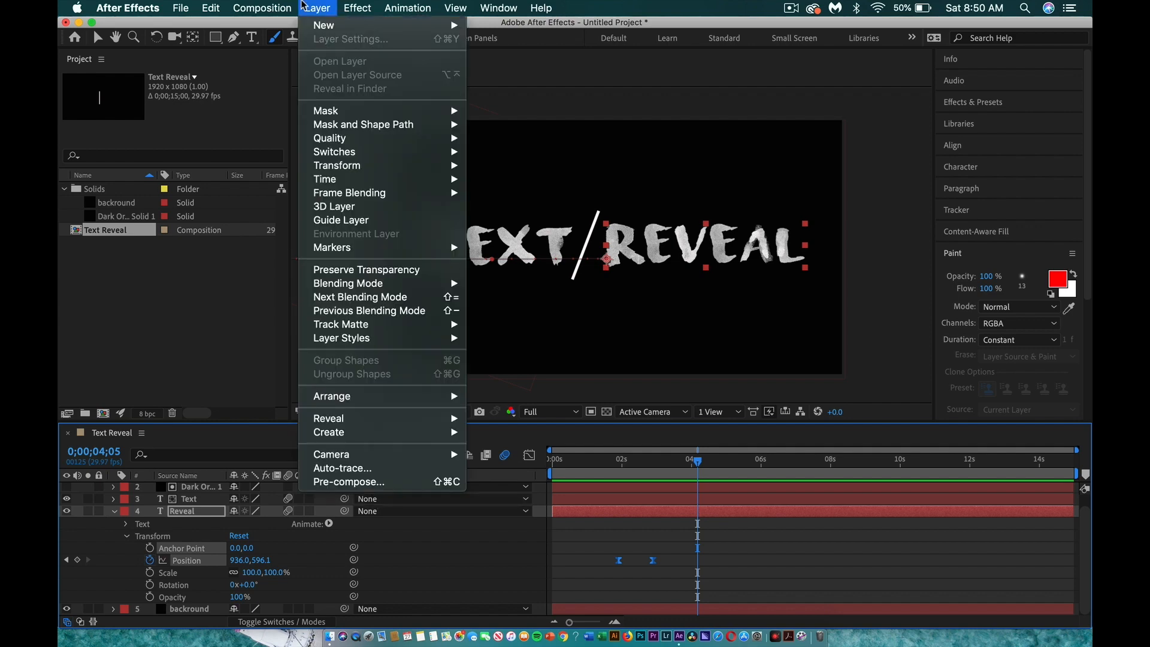
pyautogui.moveTo(329, 25)
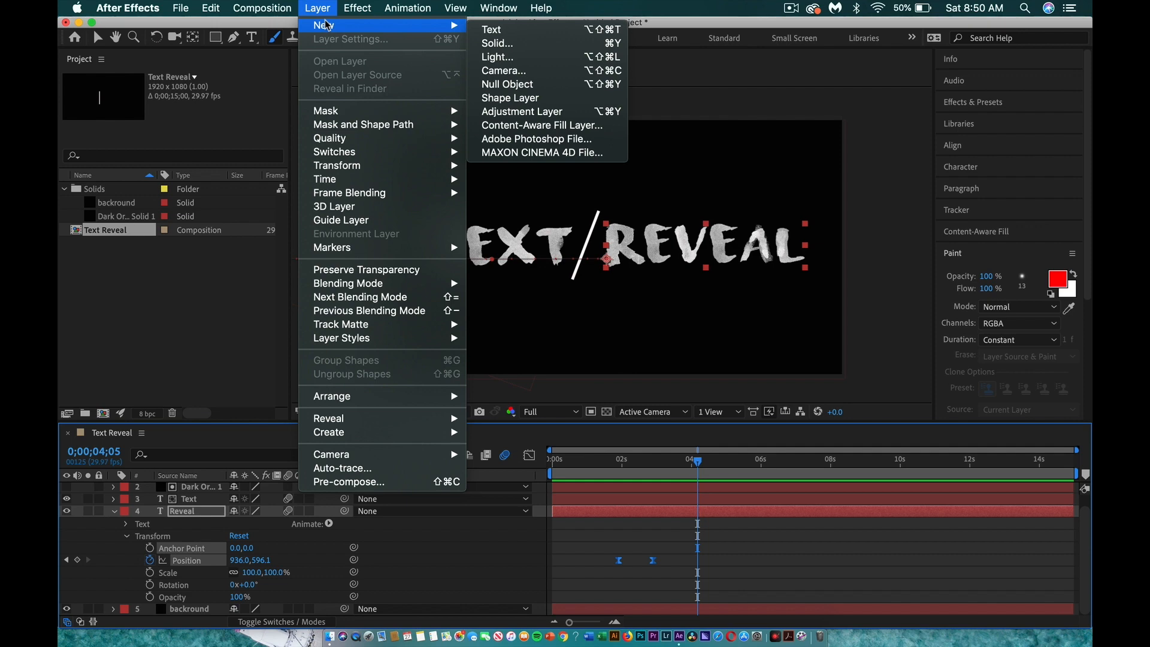
pyautogui.click(488, 43)
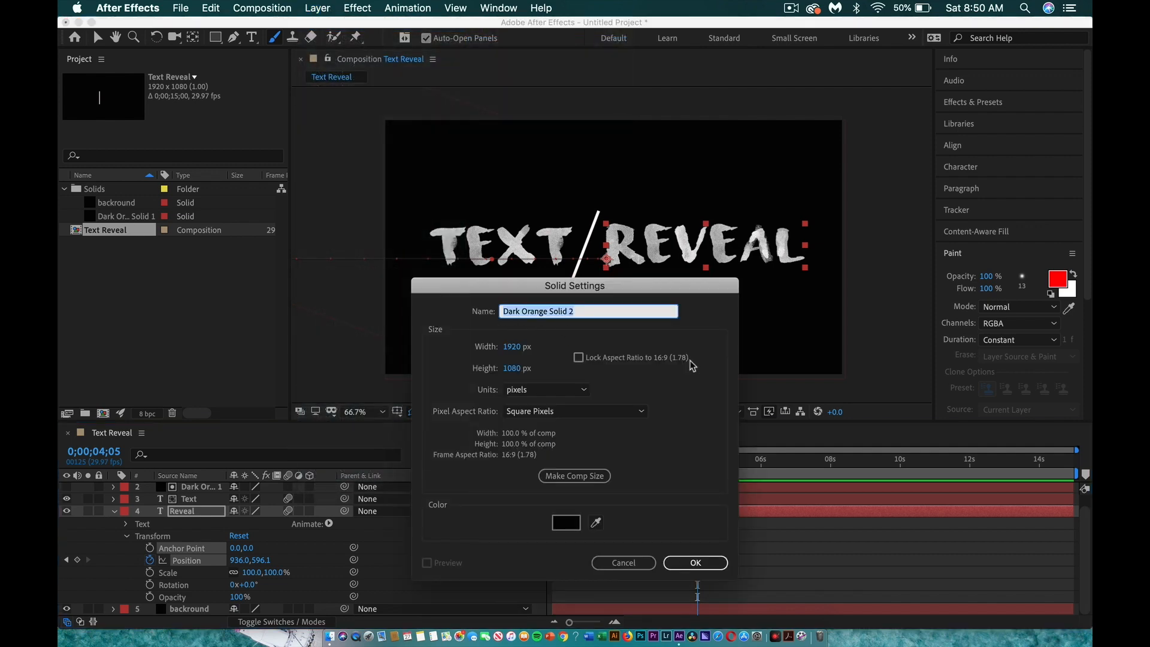
pyautogui.click(691, 563)
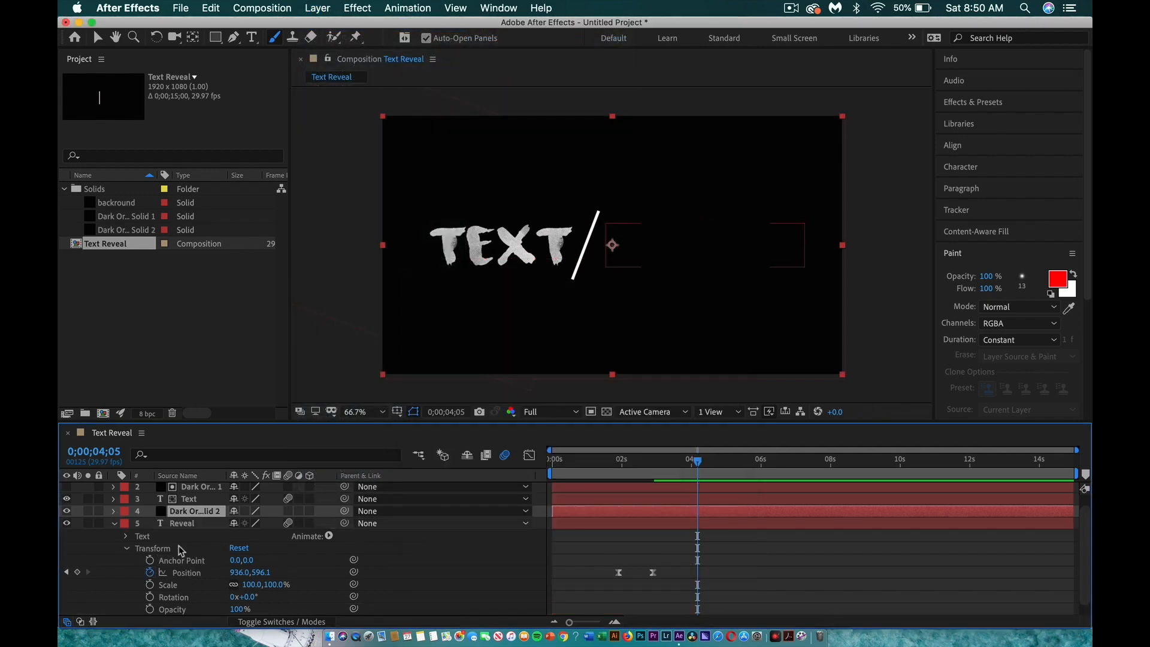
# - Set the Reveal layer's track matte to Alpha Matte "Dark Orange Solid 2"
pyautogui.click(269, 623)
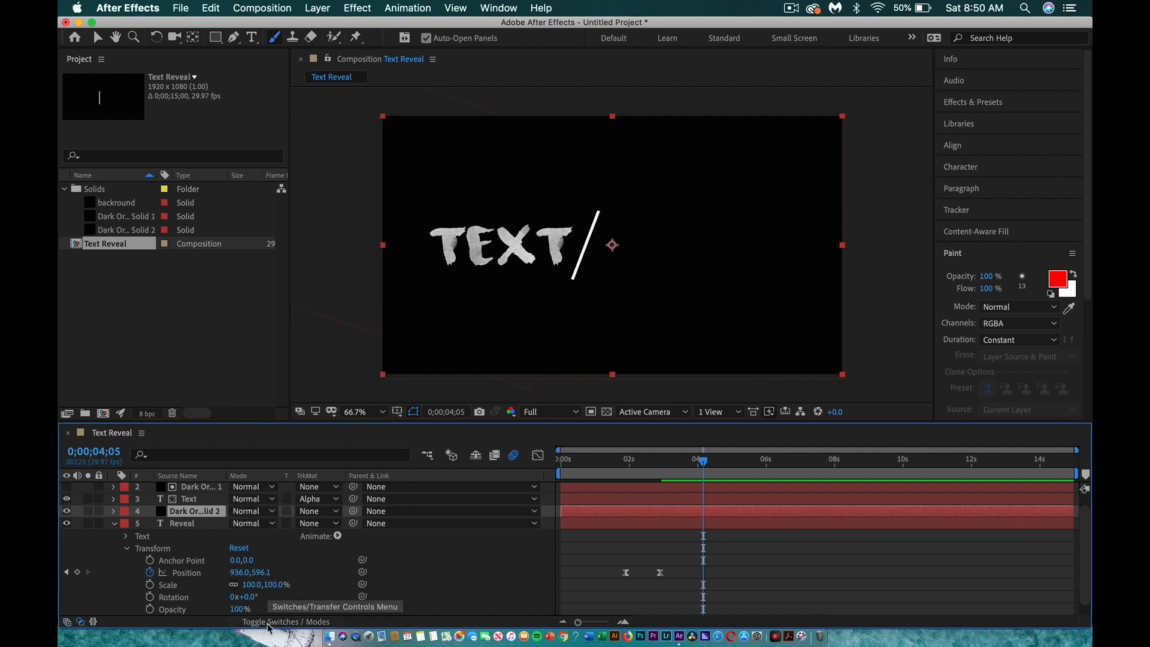
pyautogui.click(312, 529)
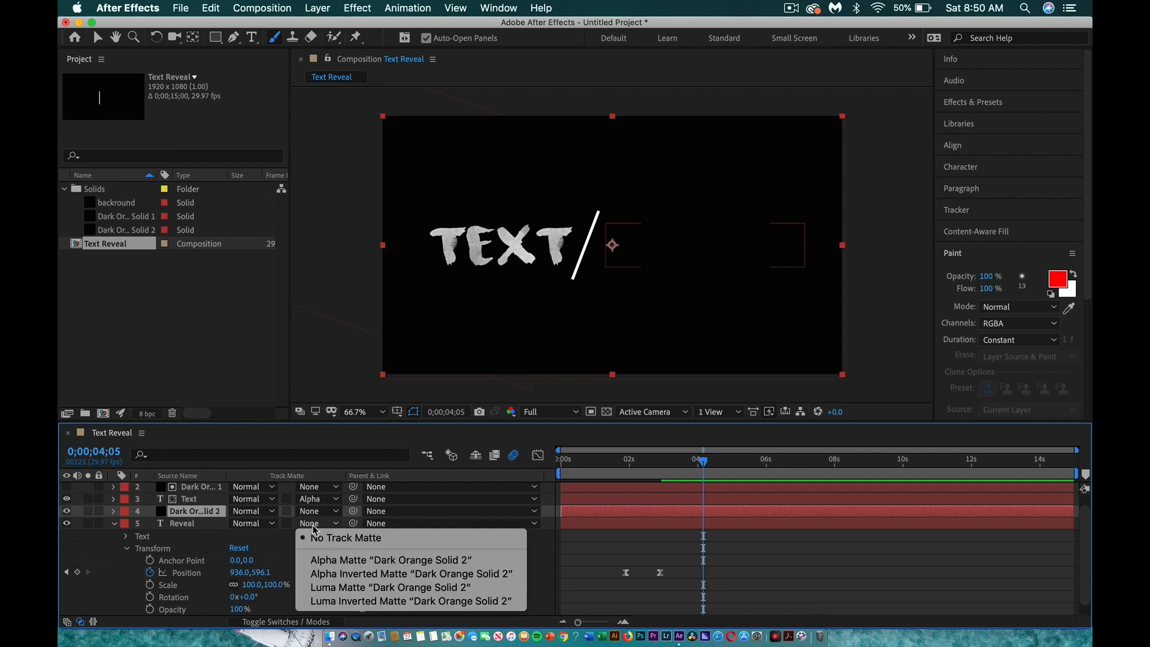
pyautogui.click(319, 563)
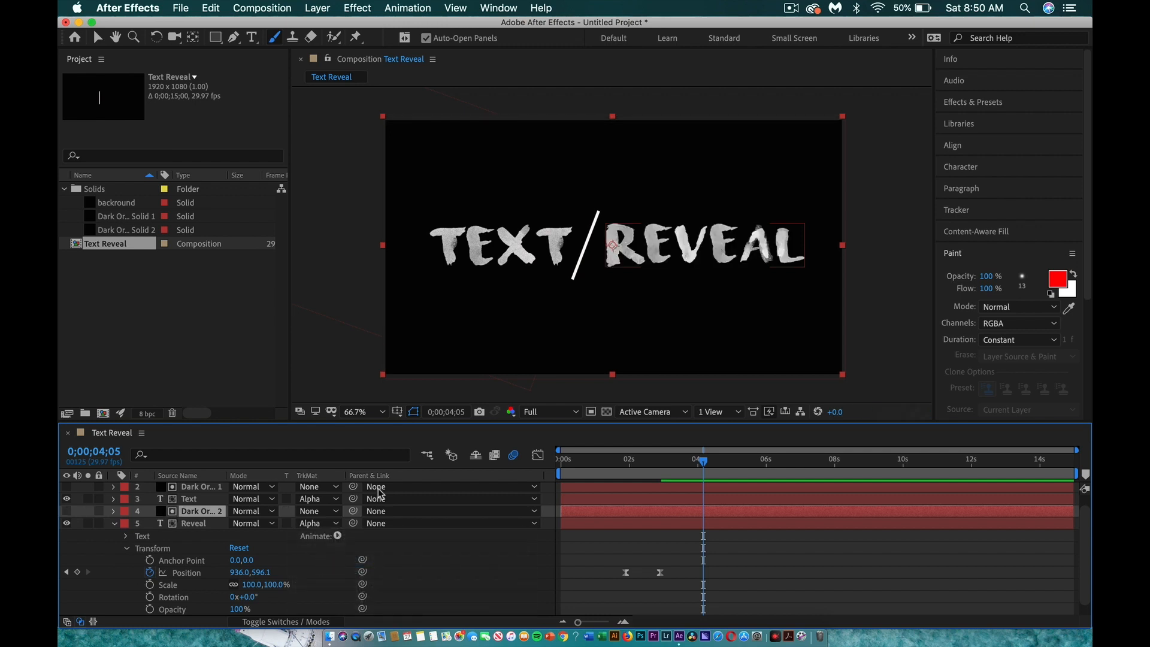
# - Rotate Dark Orange Solid 2 to 20° and move it to position 1821, 684 so its left edge follows the slash
pyautogui.moveTo(623, 280); pyautogui.dragTo(821, 283)
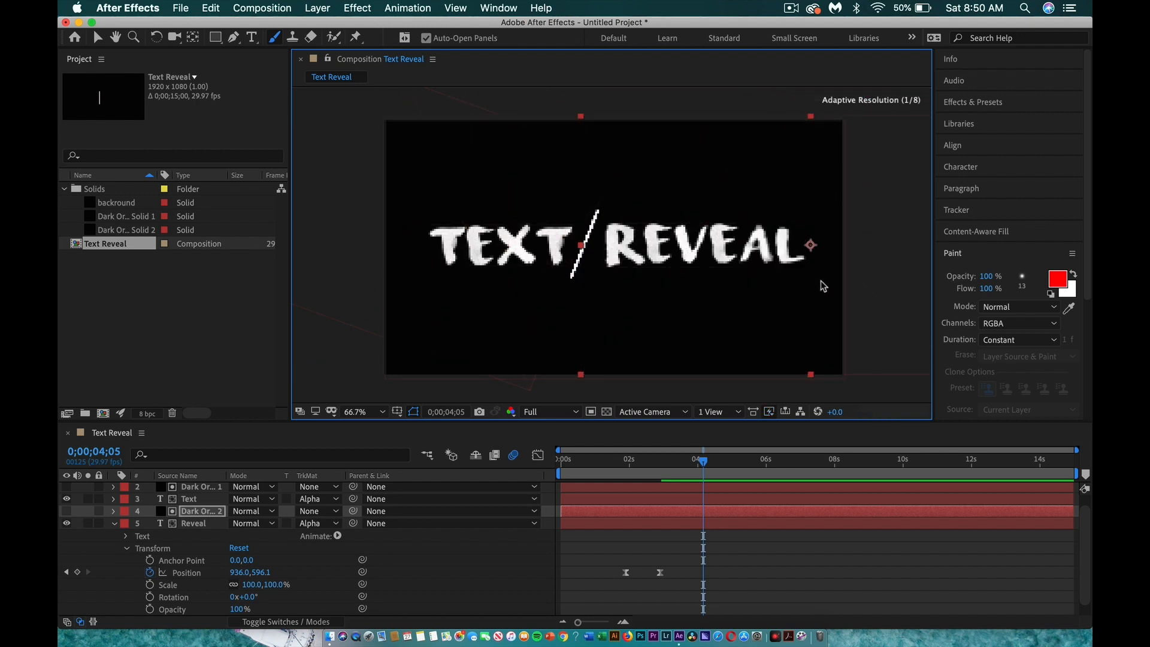
pyautogui.click(113, 521)
pyautogui.click(113, 515)
pyautogui.click(113, 515)
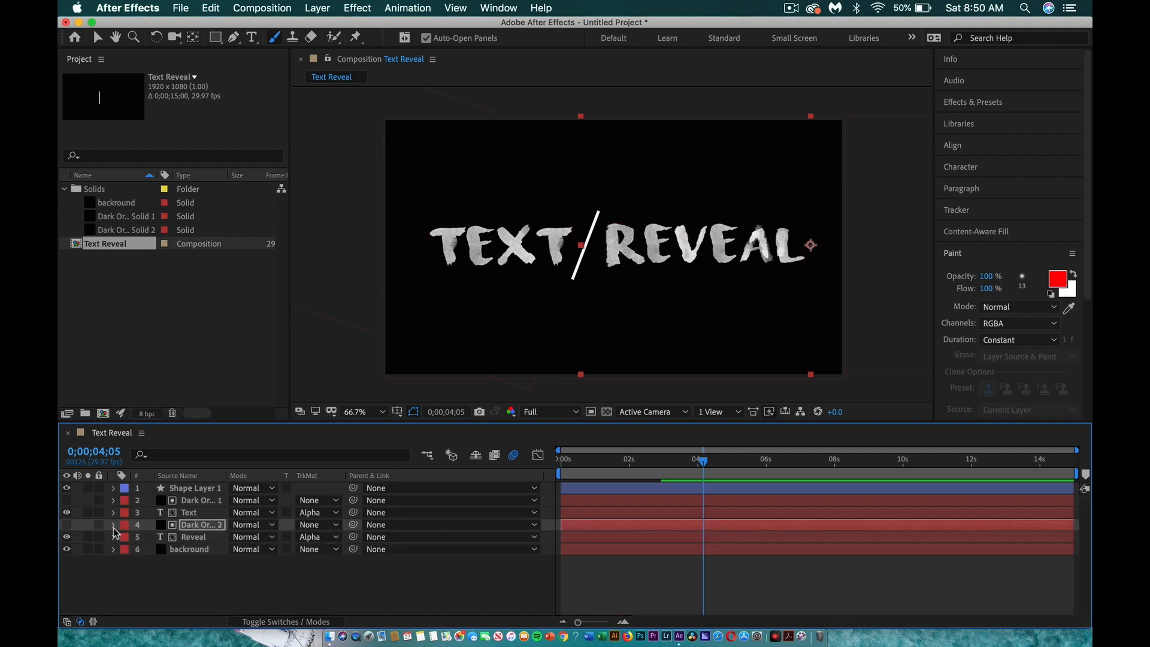
pyautogui.click(114, 525)
pyautogui.click(127, 537)
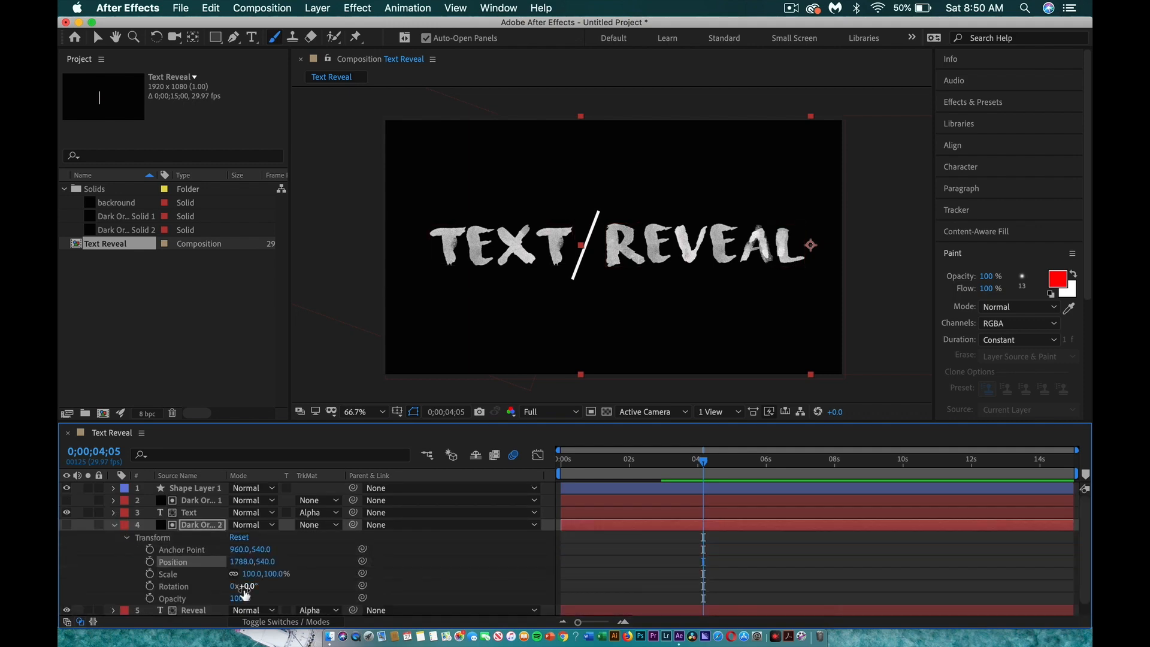
pyautogui.moveTo(248, 586)
pyautogui.mouseDown()
pyautogui.moveTo(294, 590)
pyautogui.moveTo(264, 594)
pyautogui.mouseUp()
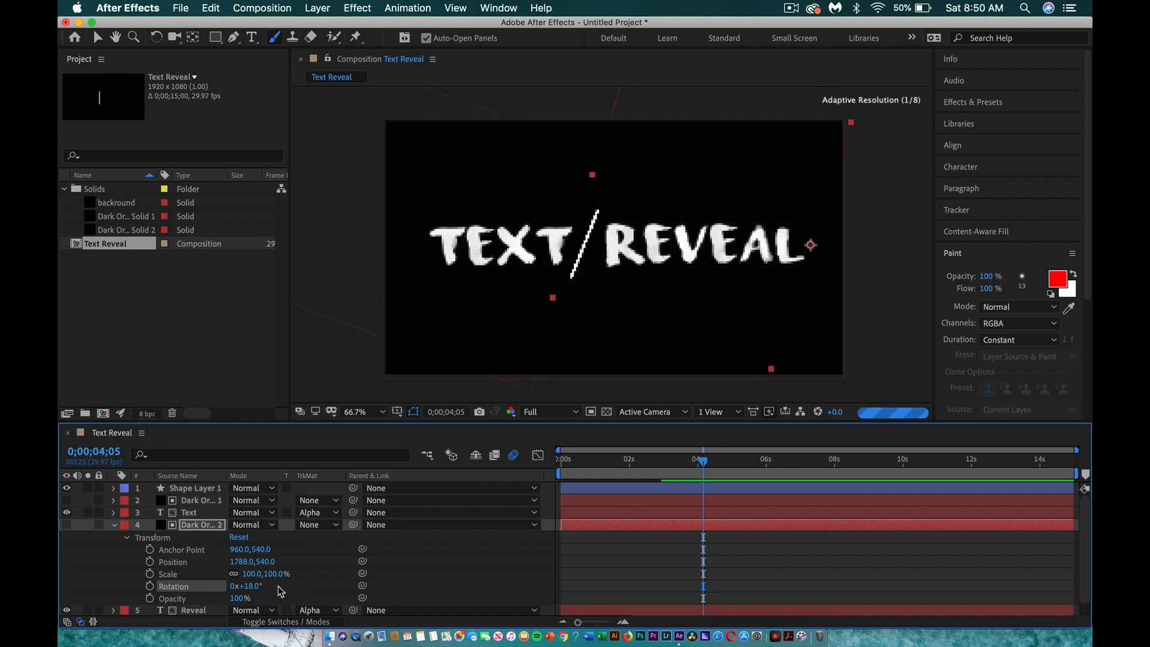
pyautogui.moveTo(653, 260); pyautogui.dragTo(657, 294)
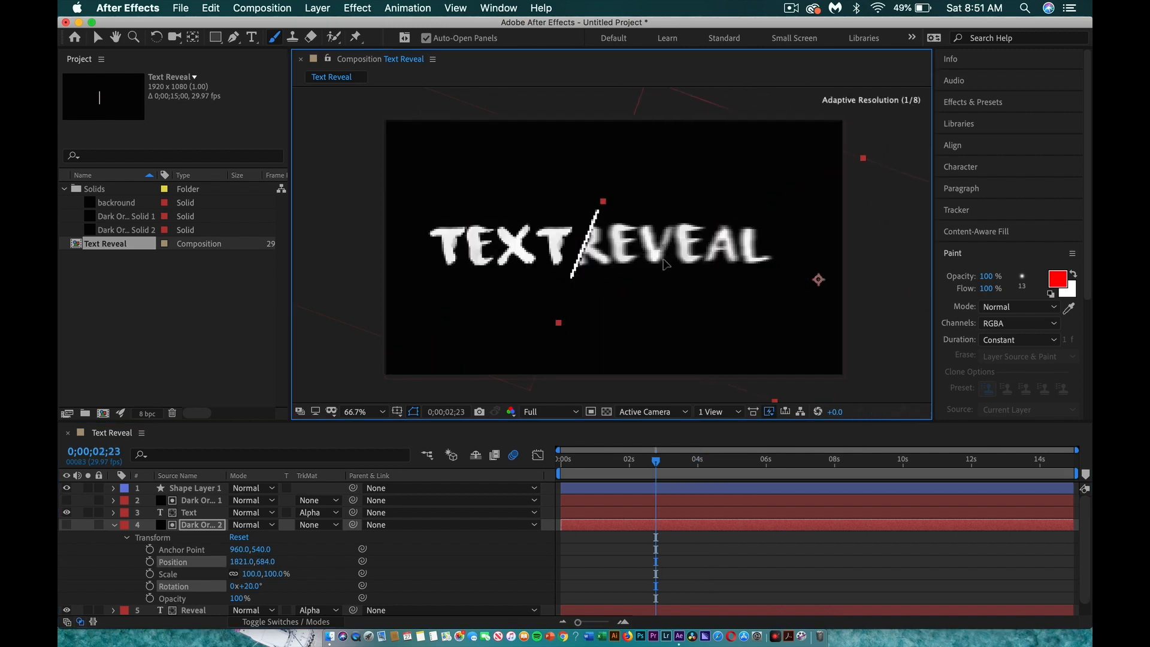
# - Play back the finished Text and Reveal animation from the start and scrub back to 0;00;02;28
pyautogui.click(657, 472)
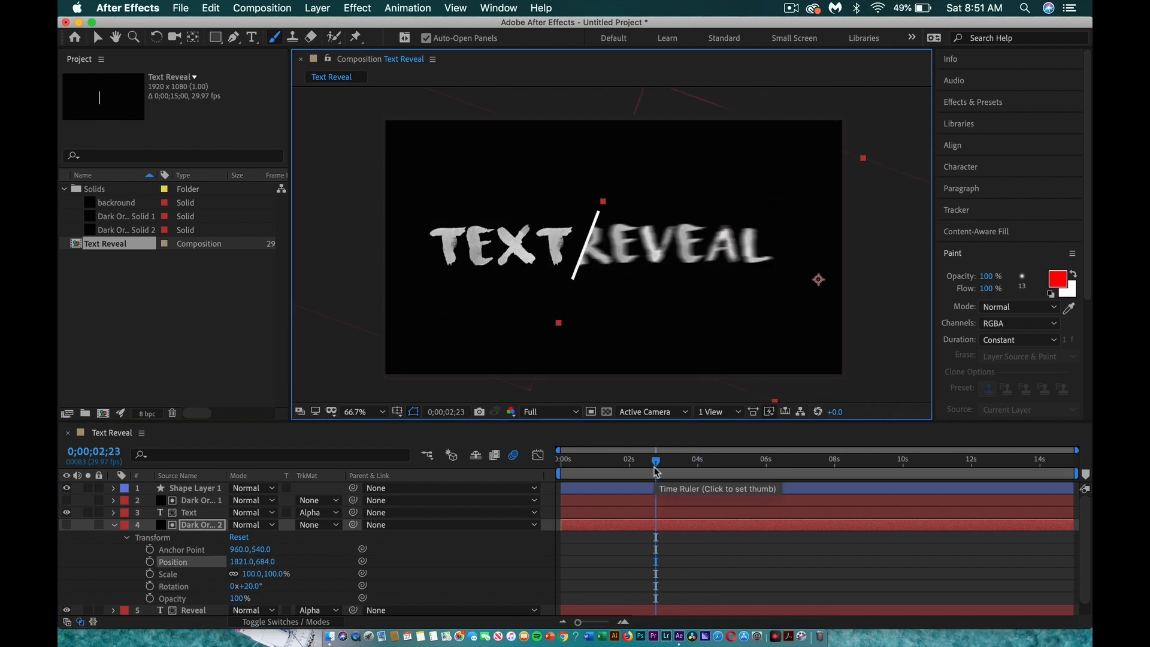
pyautogui.moveTo(656, 471); pyautogui.dragTo(426, 473)
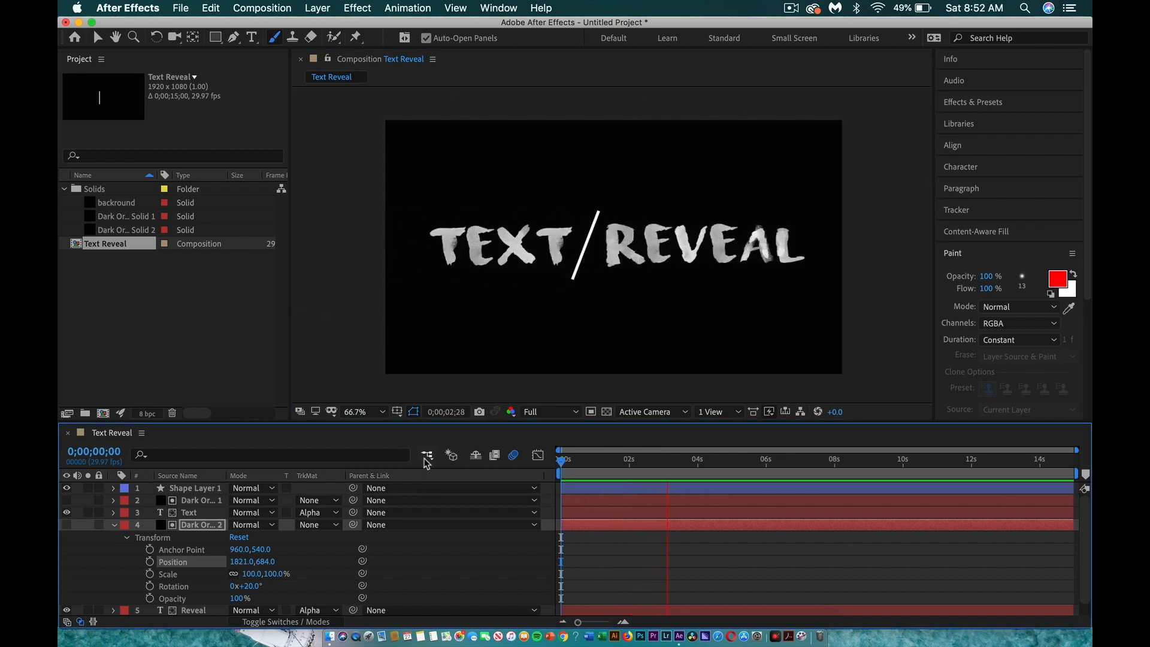
pyautogui.press('space')
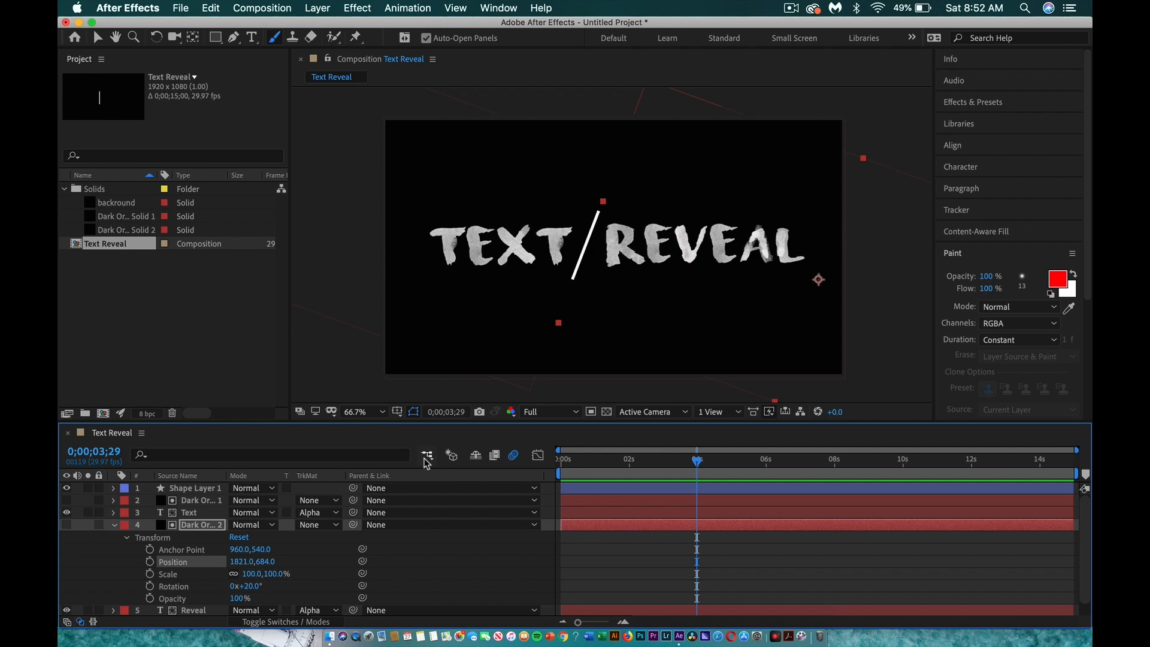
pyautogui.moveTo(697, 461); pyautogui.dragTo(667, 464)
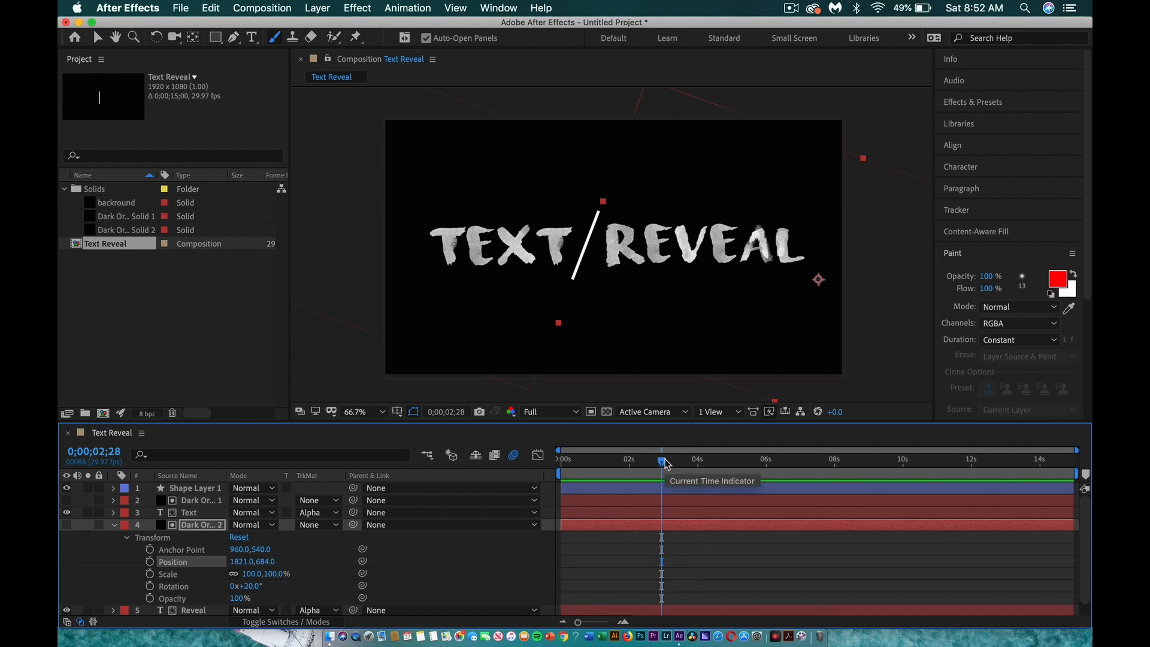